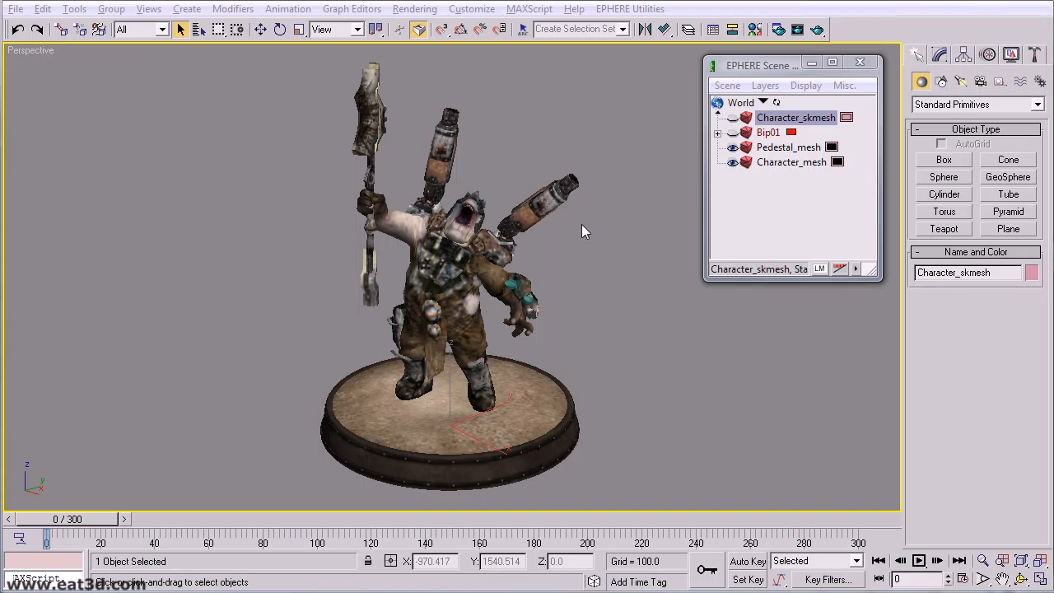
Export only Character_mesh to the source folder as Character_mesh.ASE, overwriting the existing file and keeping the ASCII export options
middle_click_drag(420, 261, 409, 255)
left_click(443, 304)
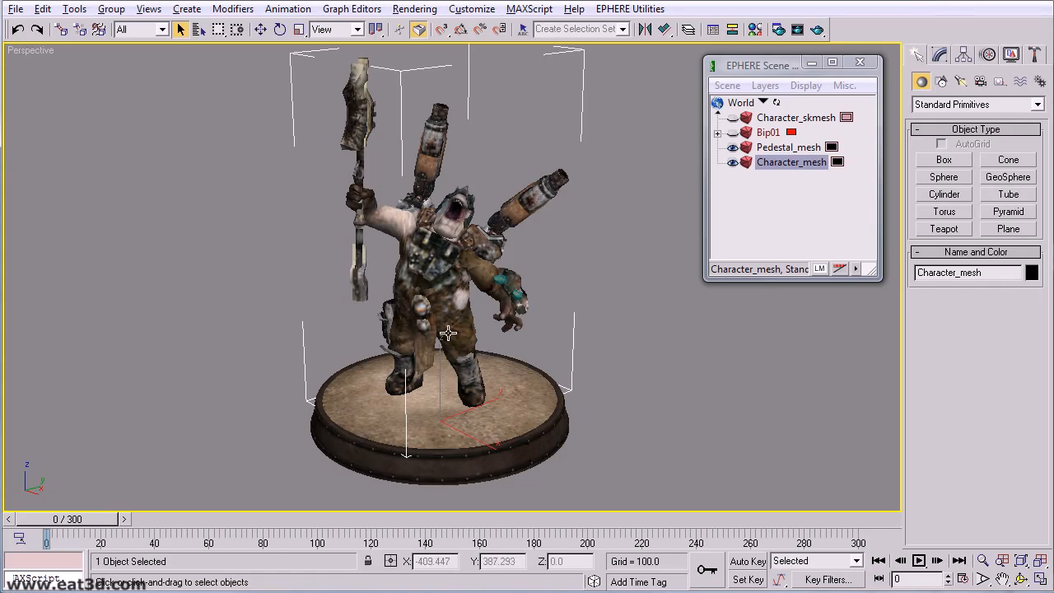
middle_click_drag(448, 336, 431, 280, "alt")
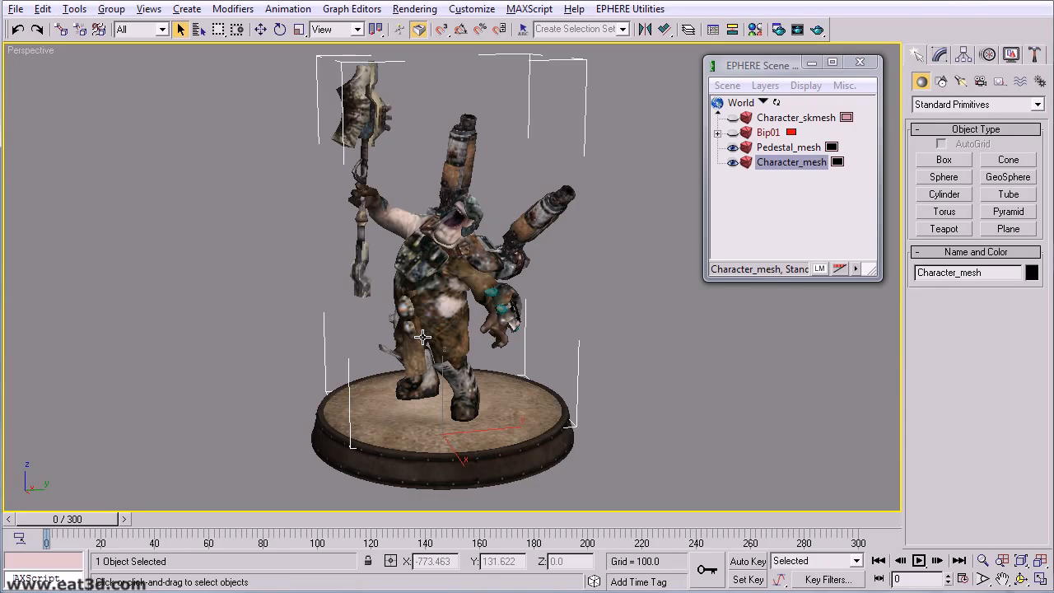
middle_click_drag(422, 340, 420, 334)
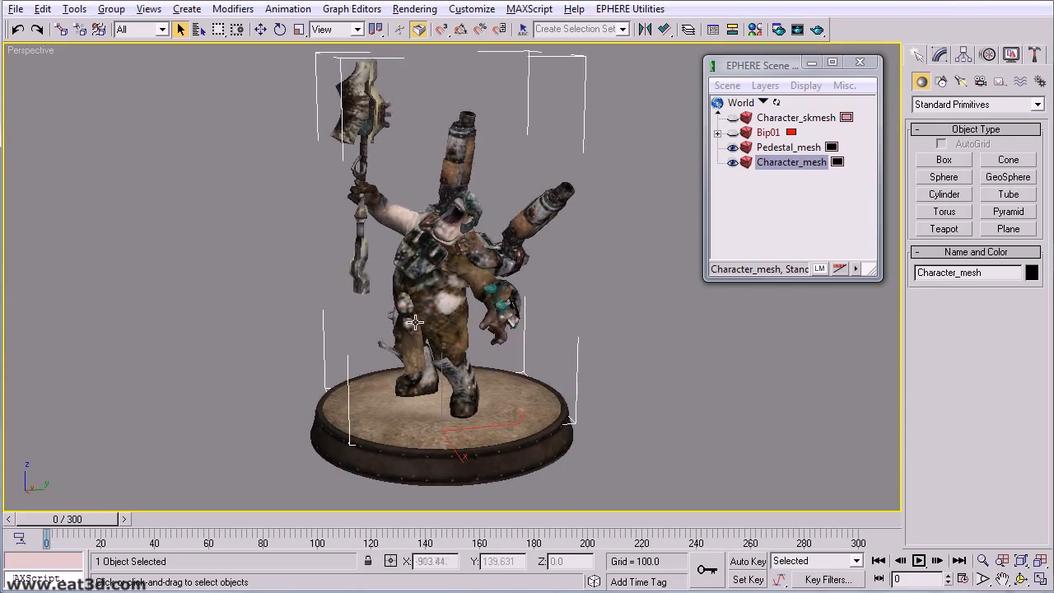
middle_click_drag(428, 326, 492, 270)
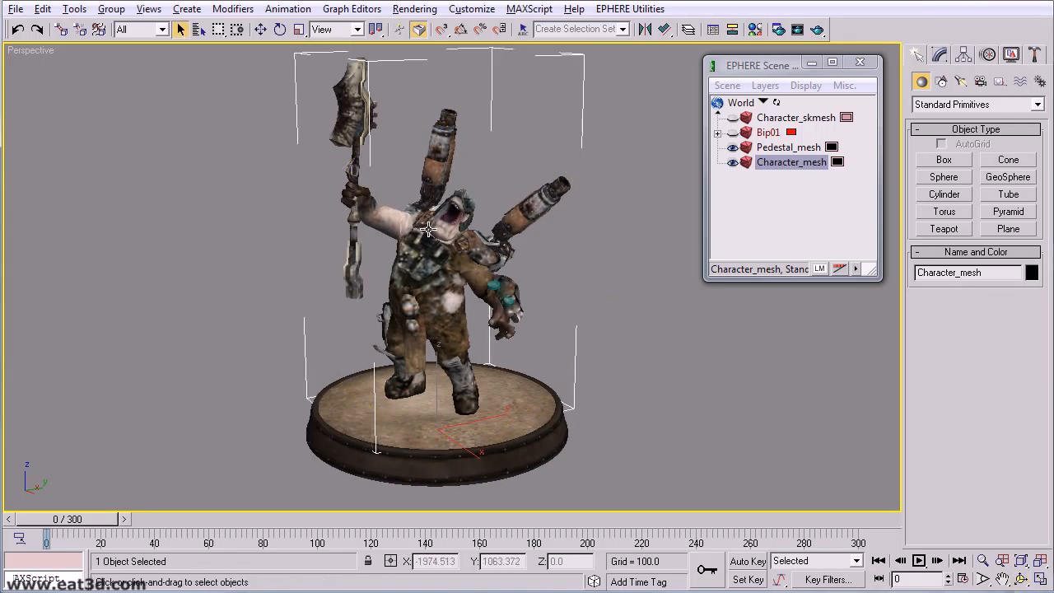
middle_click_drag(429, 229, 428, 223, "alt")
left_click(16, 8)
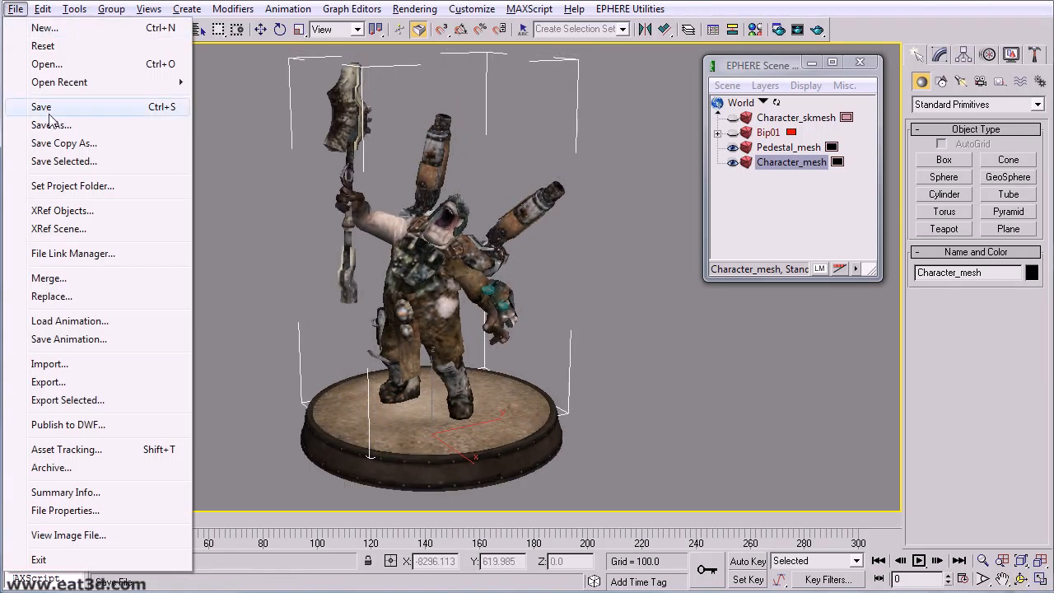
left_click(50, 398)
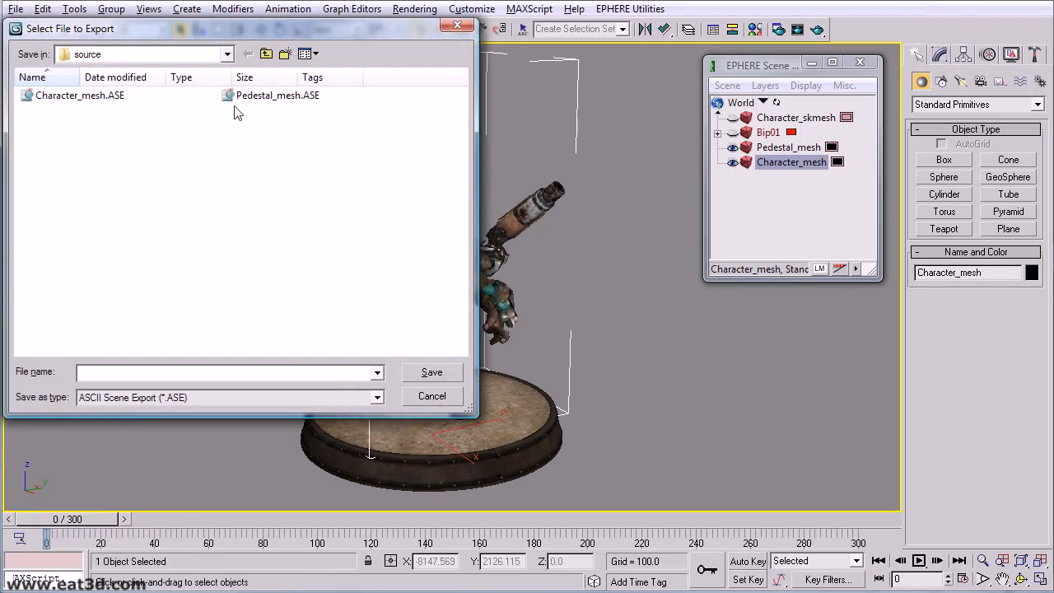
left_click(61, 97)
left_click(431, 374)
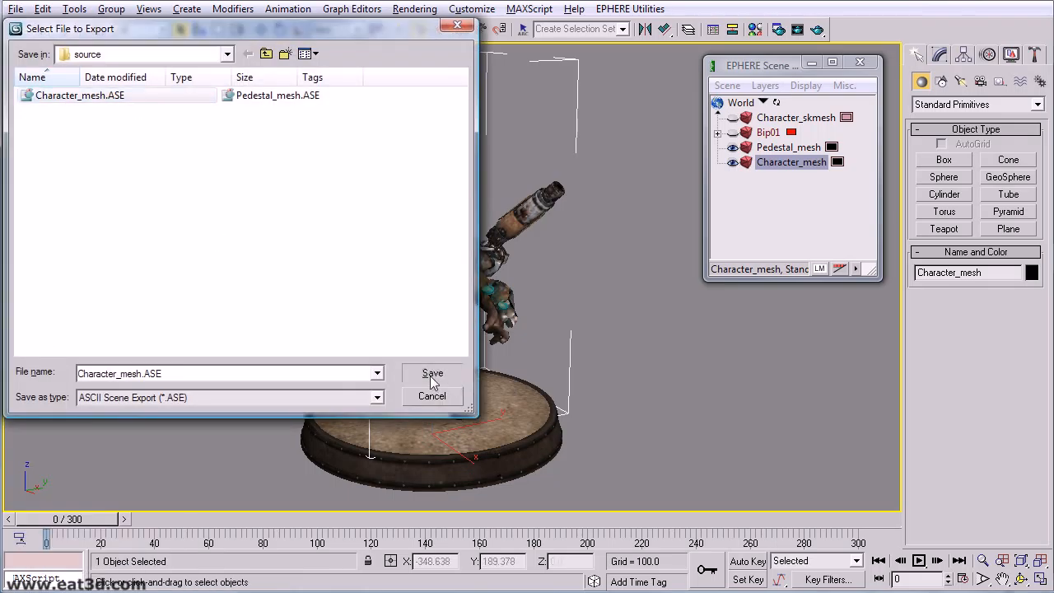
left_click(641, 363)
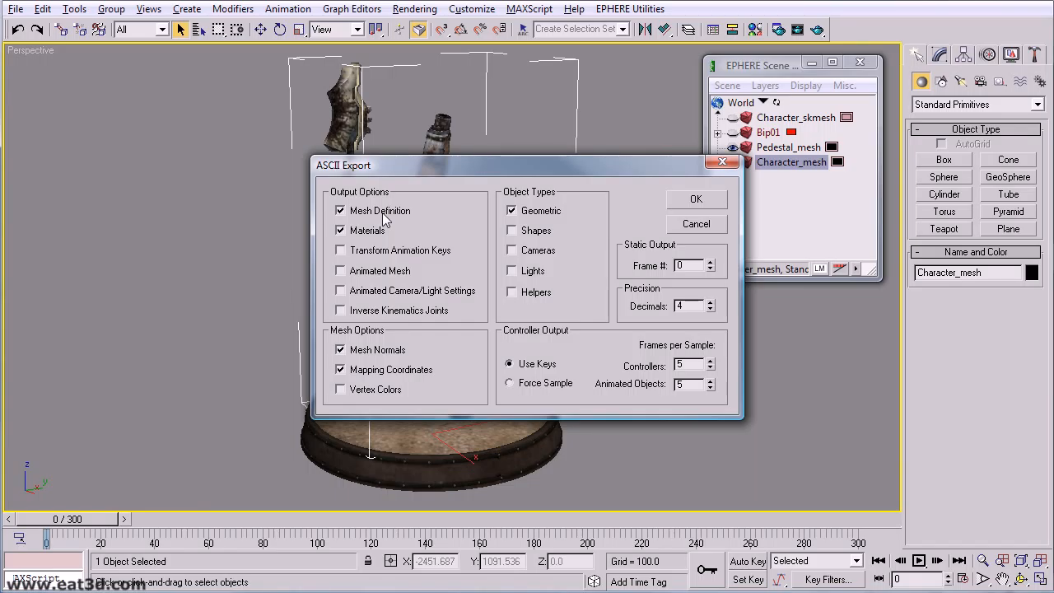
left_click(696, 200)
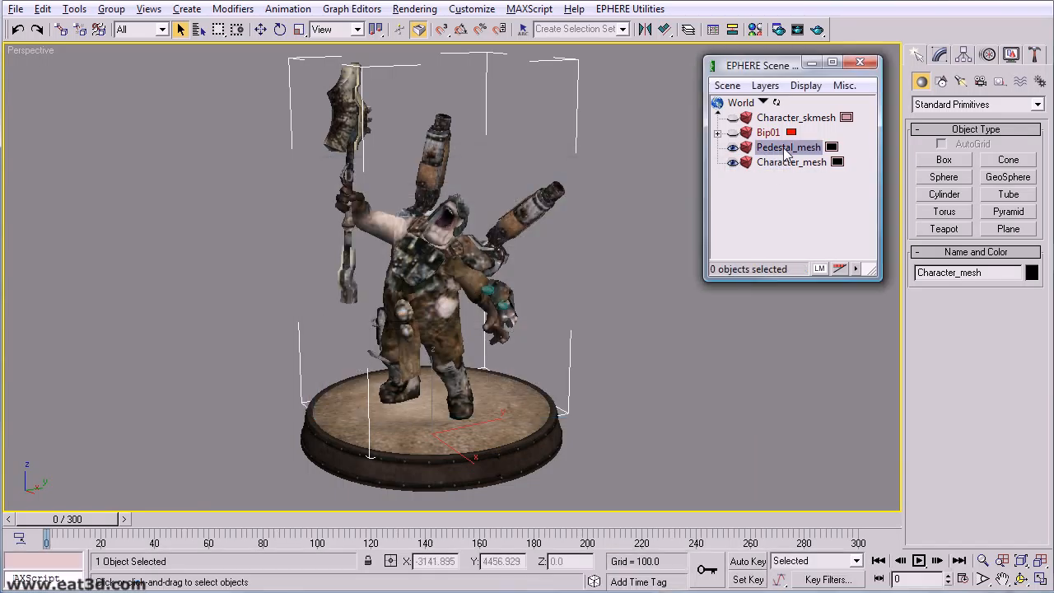
Export only Pedestal_mesh to the source folder as Pedestal_mesh.ASE, overwriting the existing file with the same ASCII export options
left_click(787, 148)
left_click(15, 8)
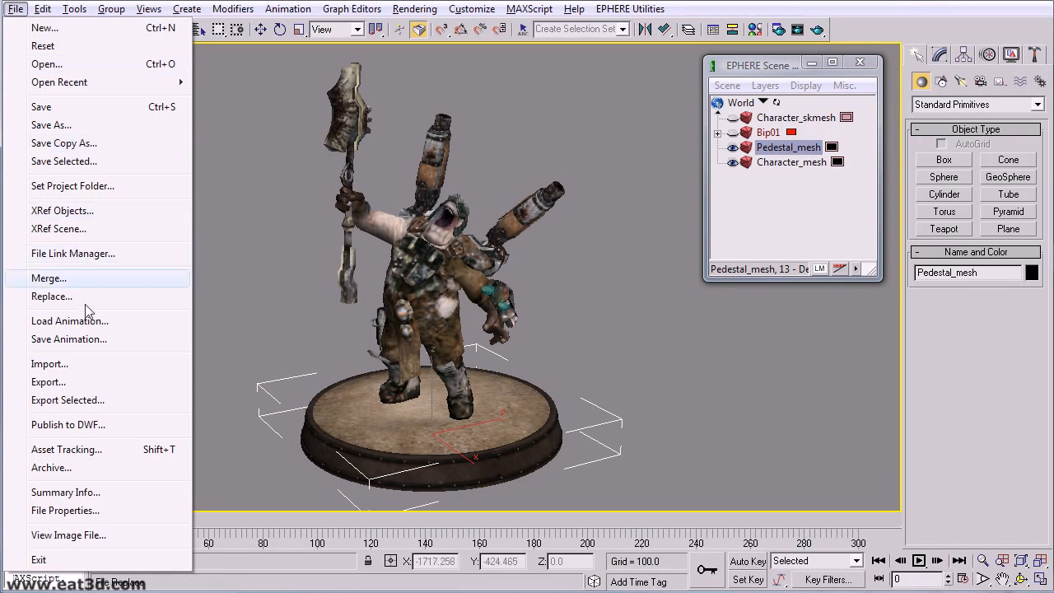
left_click(85, 399)
left_click(272, 96)
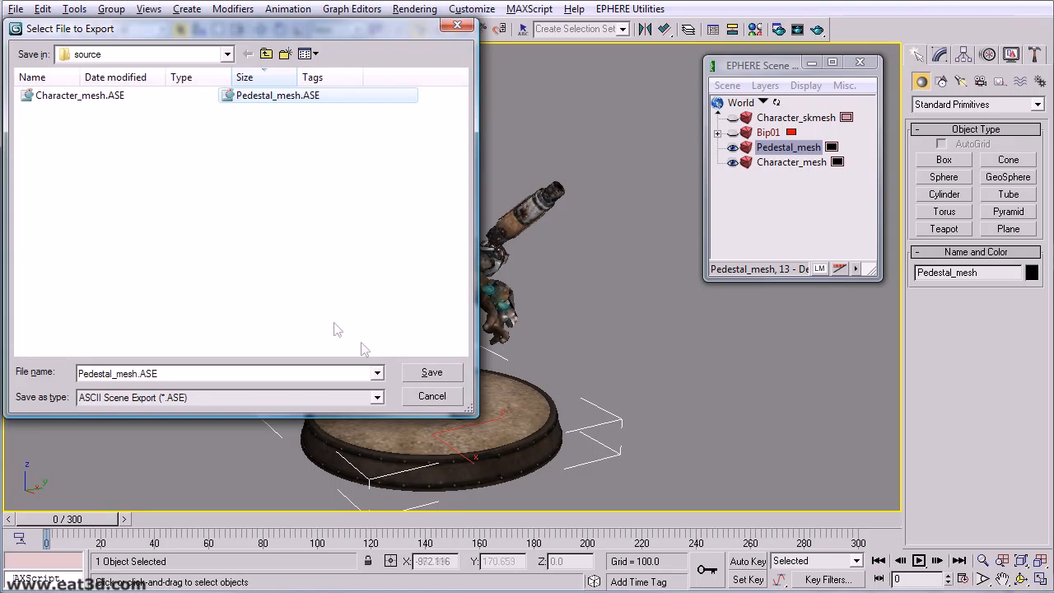
left_click(427, 374)
left_click(626, 363)
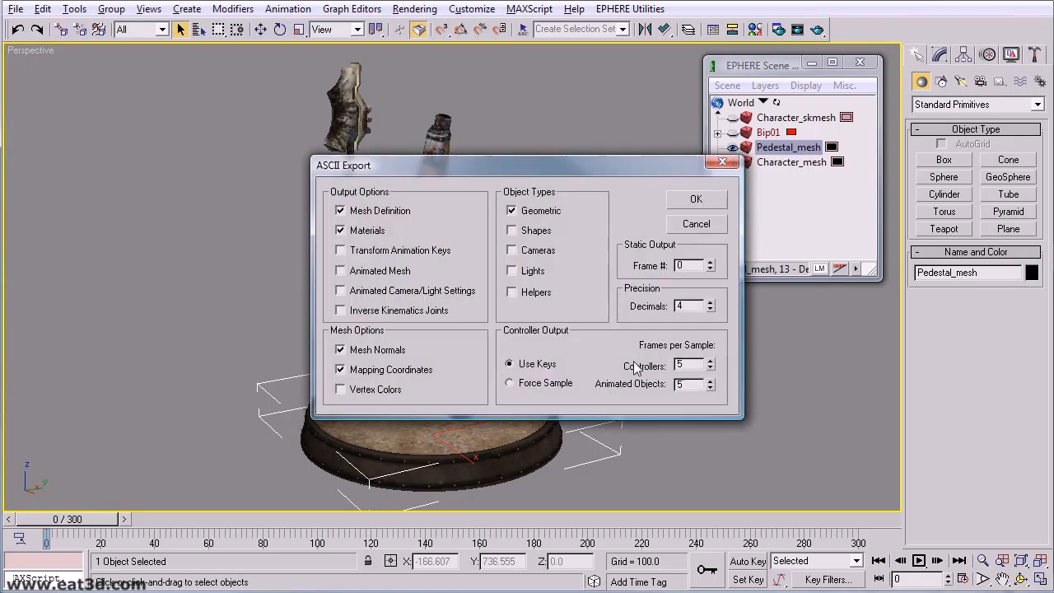
left_click(694, 201)
Hide Character_mesh and Pedestal_mesh, and show and select Character_skmesh
left_click(733, 161)
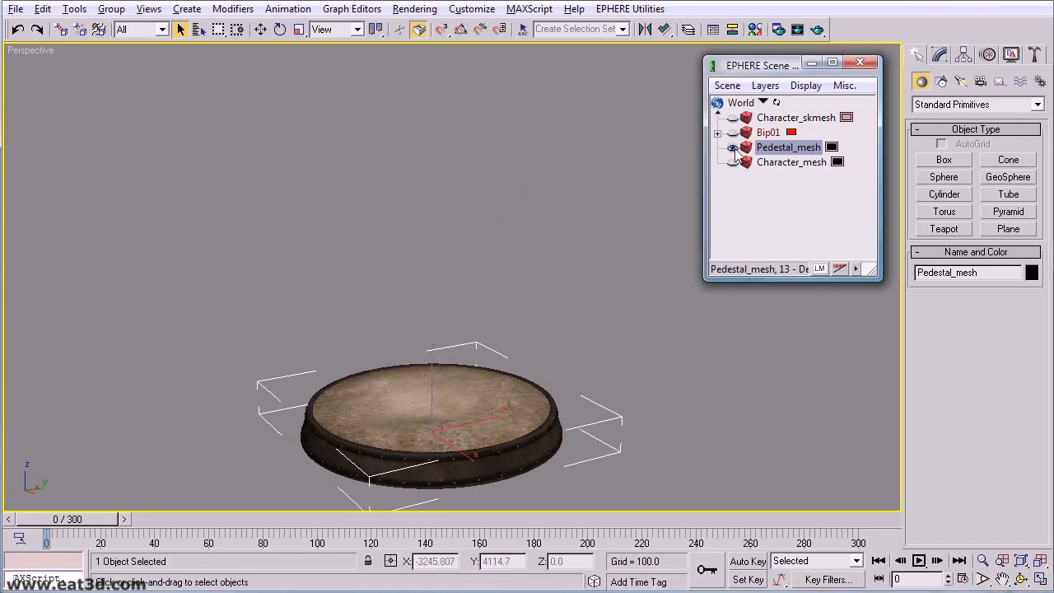
left_click(733, 146)
left_click(733, 117)
left_click(795, 117)
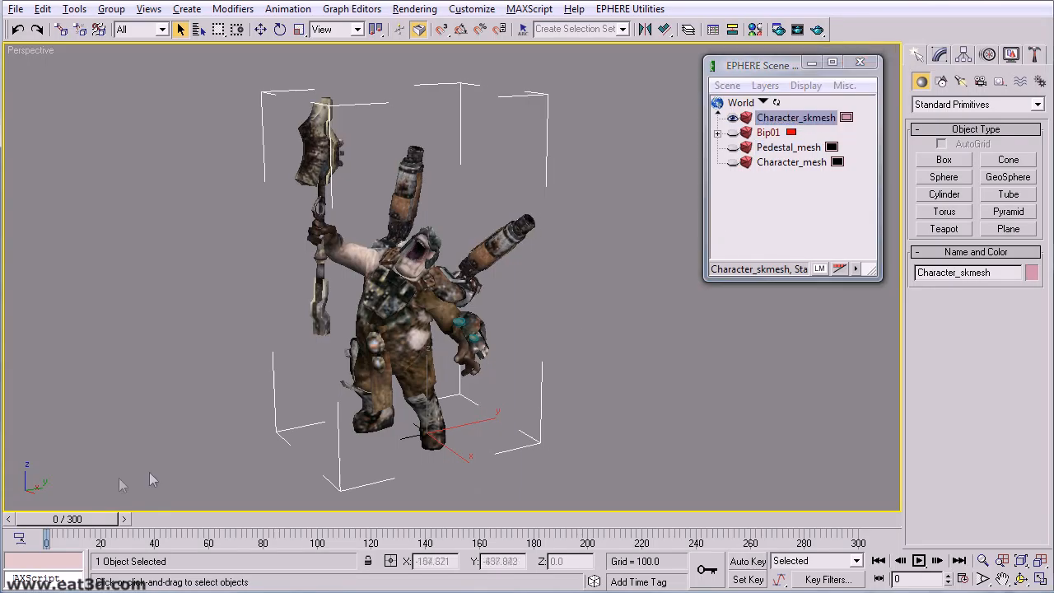
left_click_drag(81, 520, 21, 519)
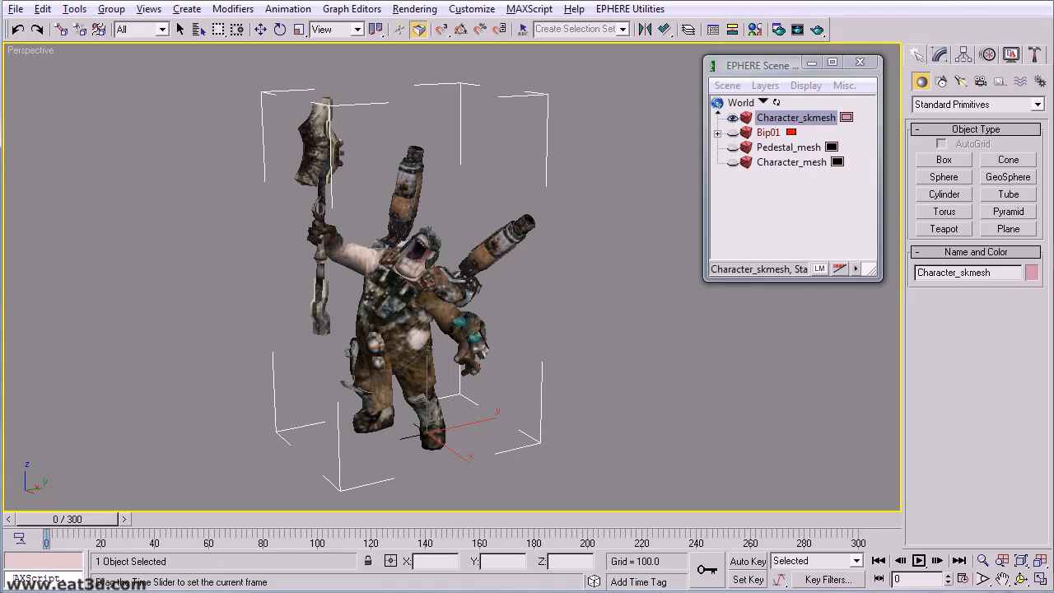
left_click(774, 133)
left_click(783, 121)
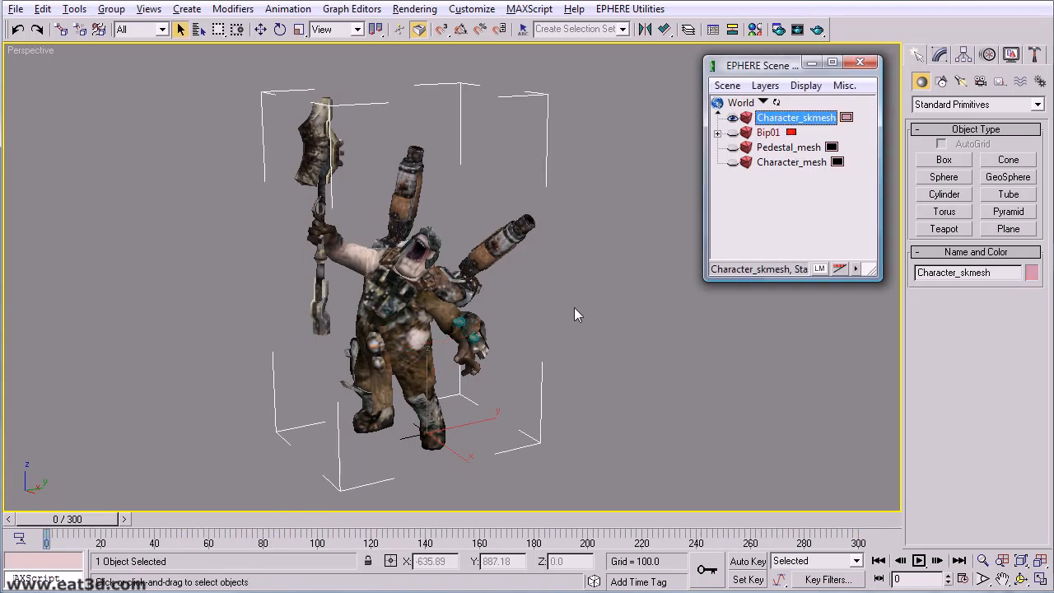
middle_click_drag(466, 309, 470, 310)
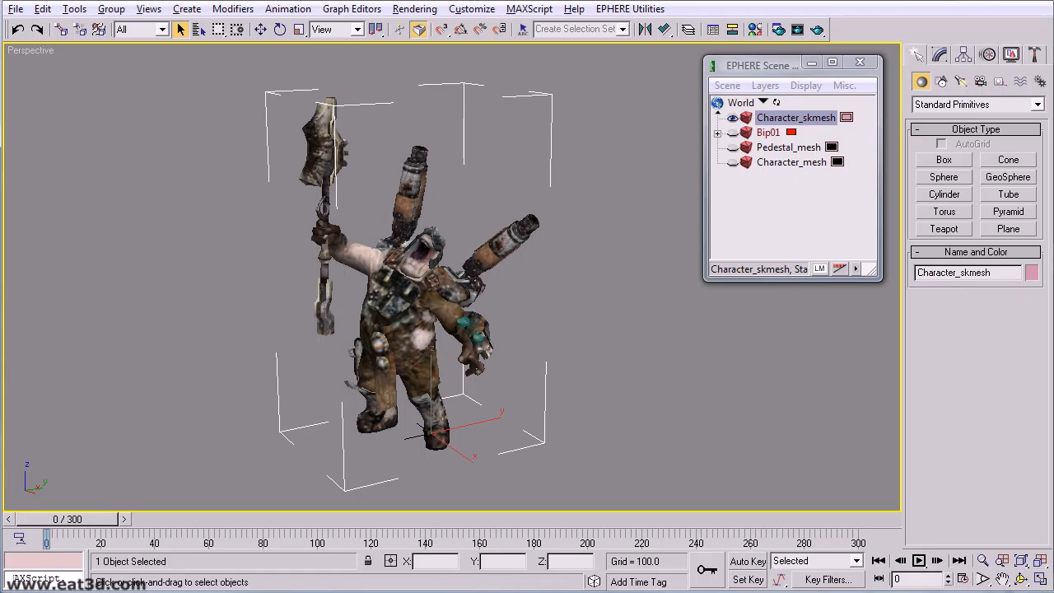
Switch to the web browser and examine the ActorX plugin downloads for 3ds Max and the forum thread about the Max 2009 plugin
key("alt+Tab")
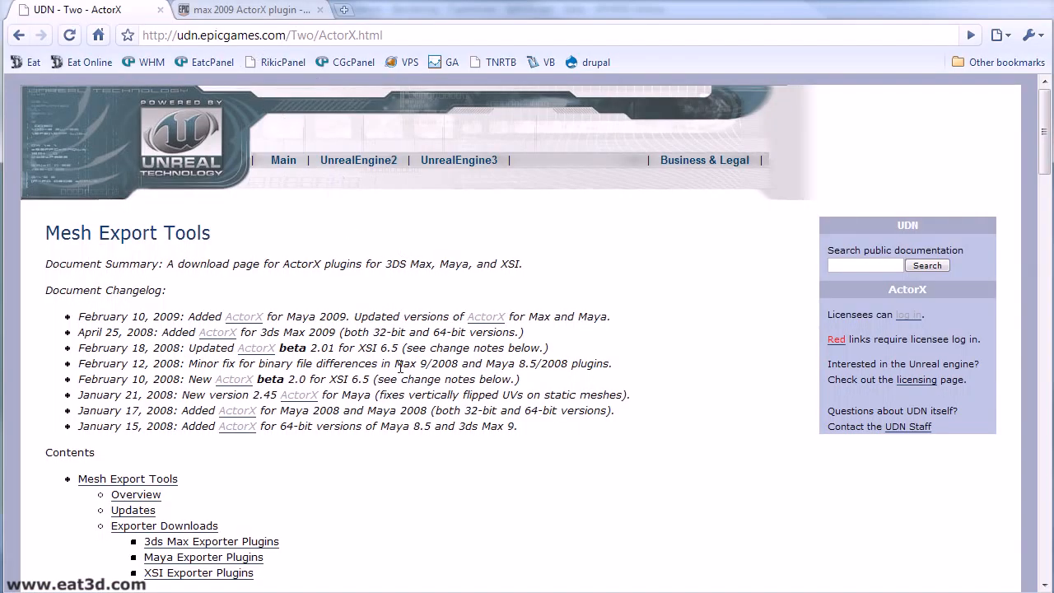
scroll(400, 368, "down", 10)
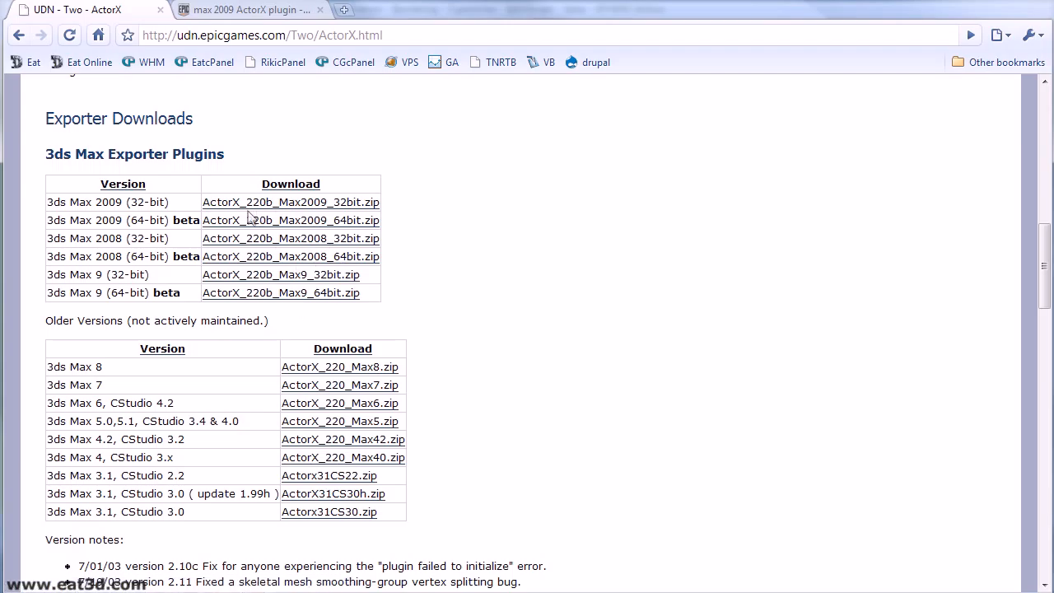
left_click(217, 11)
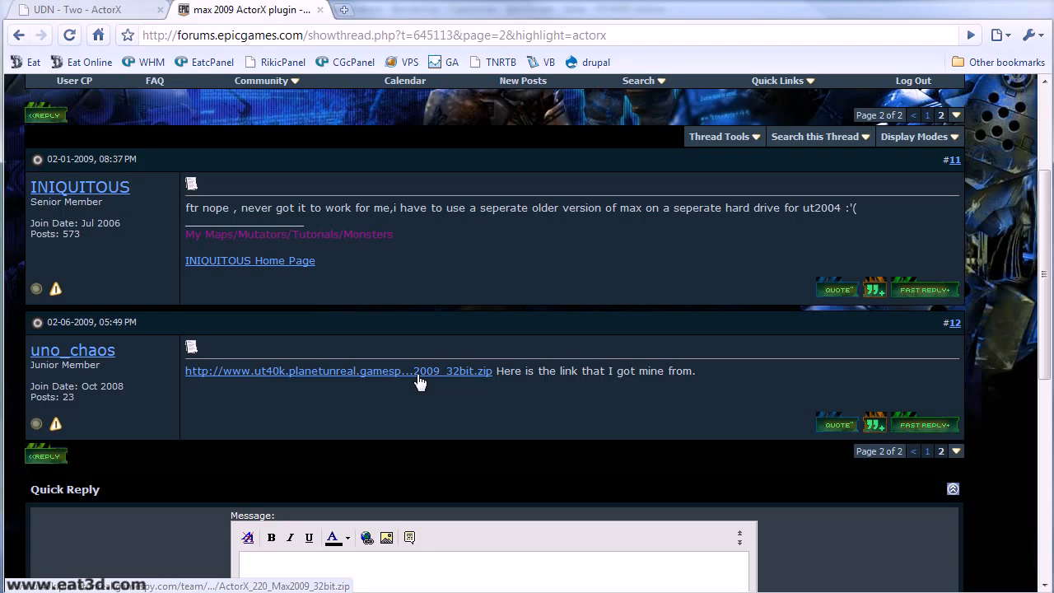
Switch back to 3ds Max and load the ActorX utility, bringing its output and mesh export settings into view
left_click(556, 36)
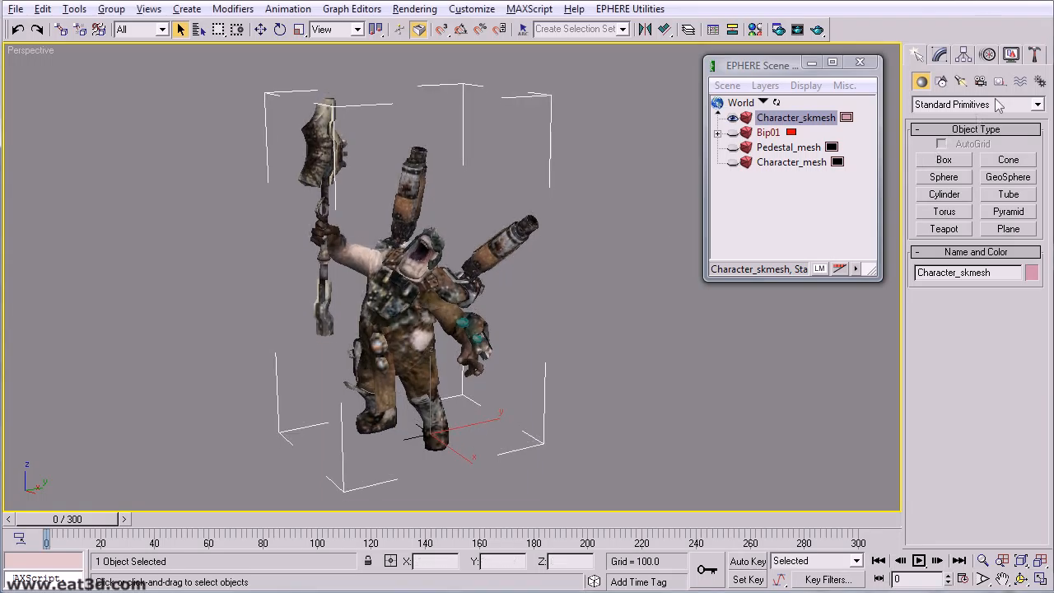
left_click(1036, 55)
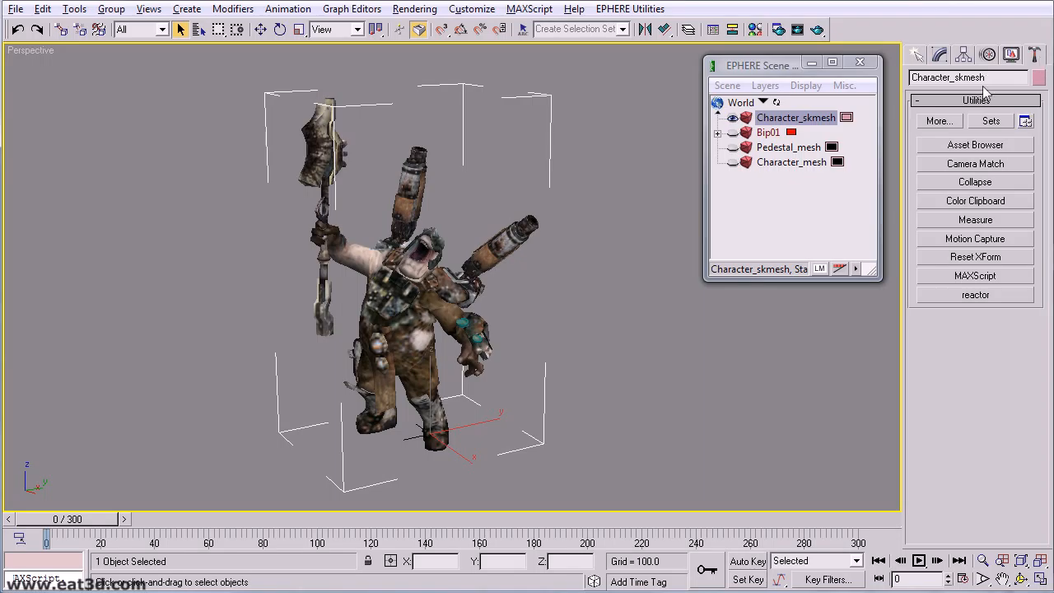
left_click(943, 126)
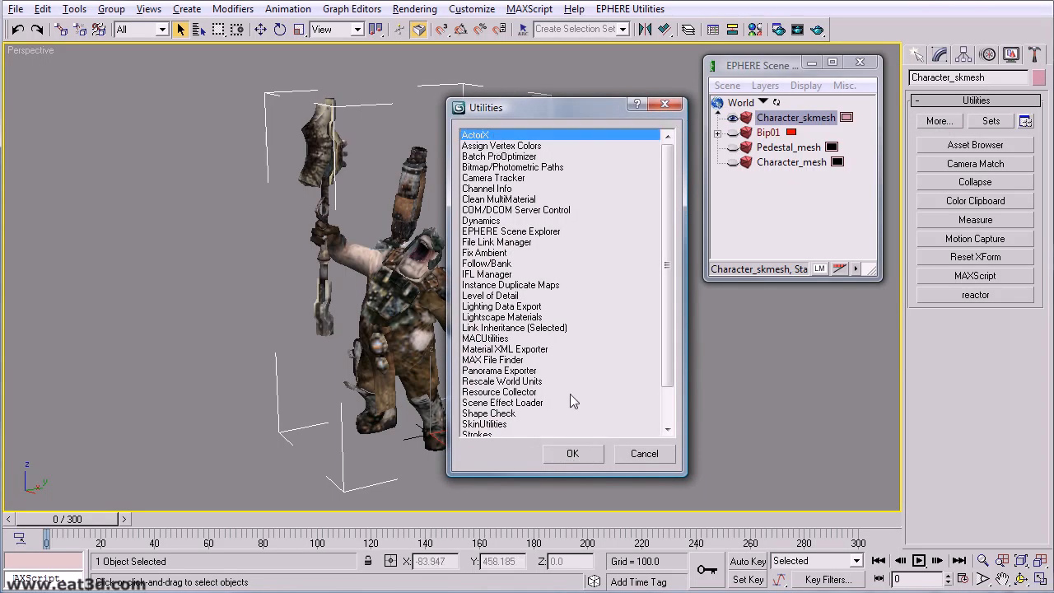
left_click(575, 454)
scroll(962, 219, "down", 4)
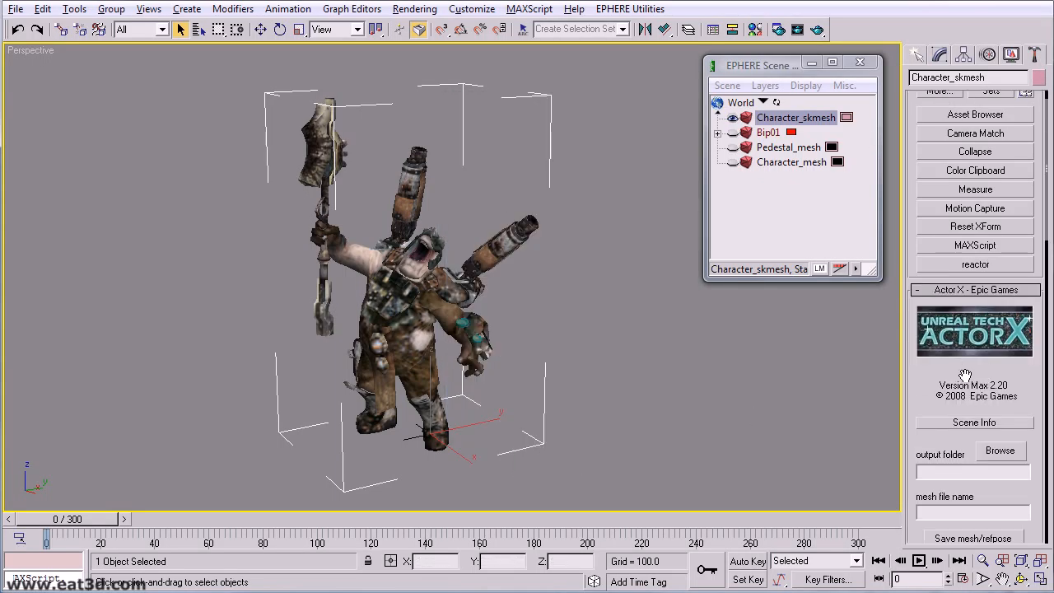
scroll(962, 219, "down", 3)
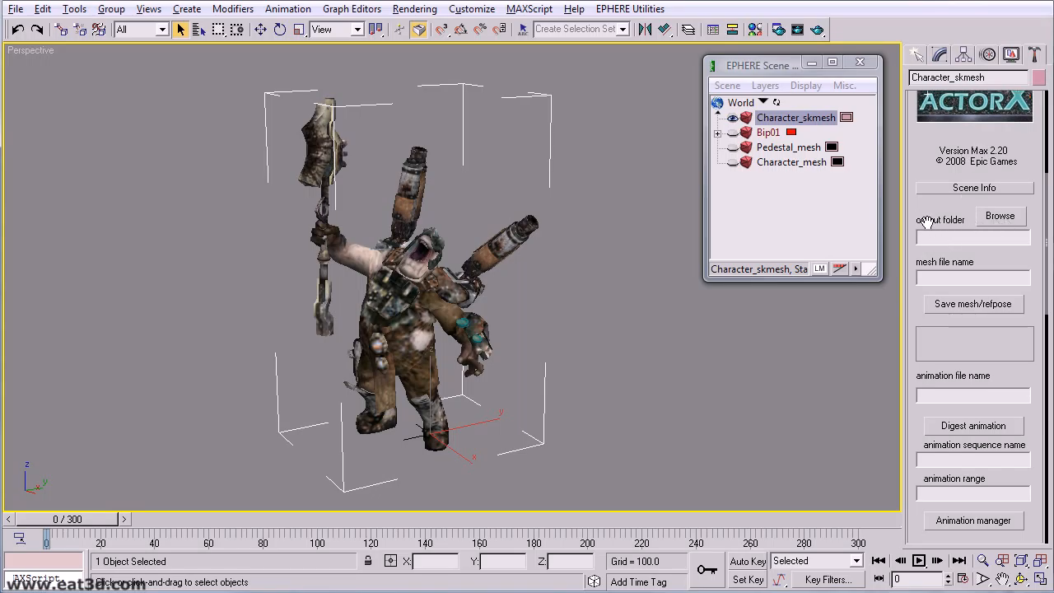
Set the ActorX output folder to source, name the mesh file Character_skmesh and save the mesh and reference pose
left_click(1000, 216)
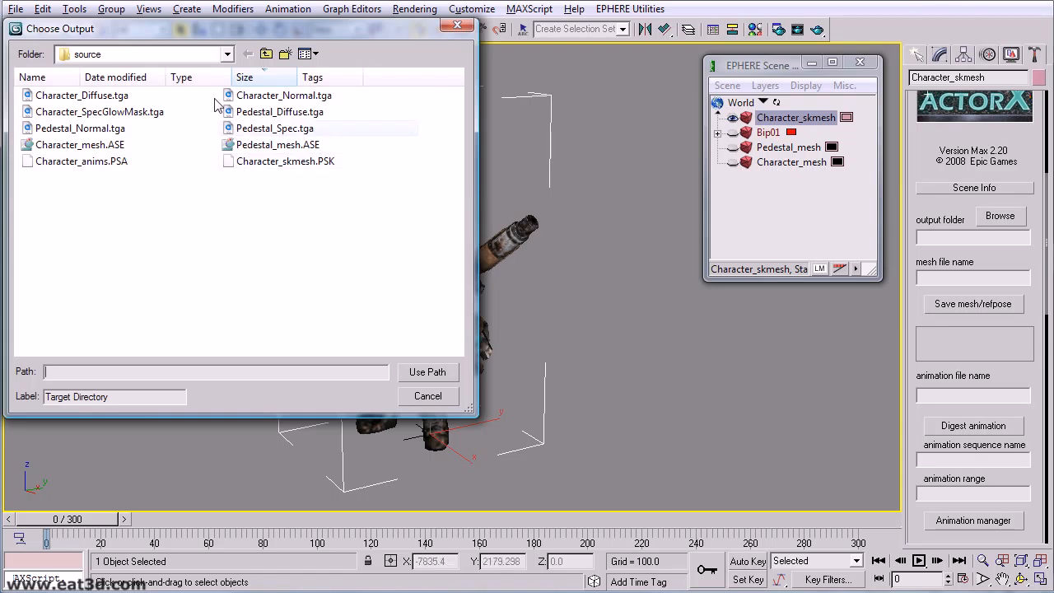
left_click(422, 376)
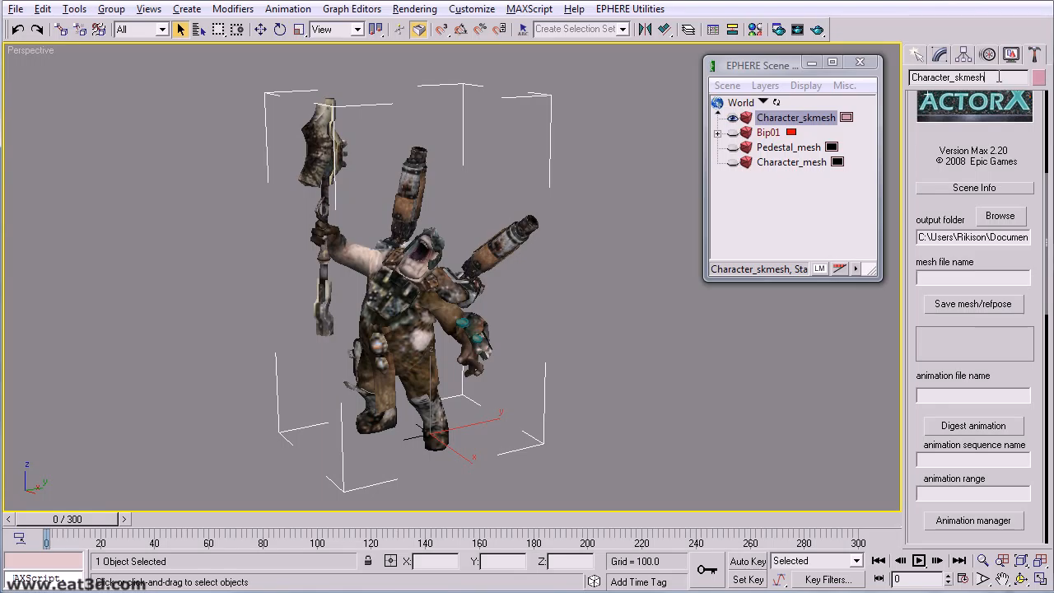
type("Character_skmesh")
left_click(952, 310)
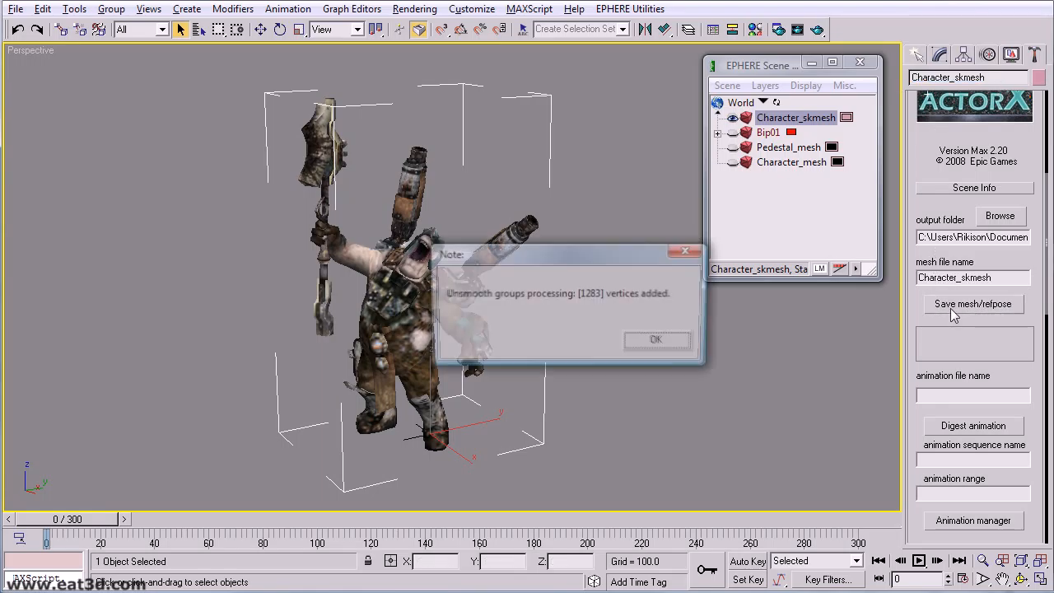
left_click(658, 346)
left_click(633, 343)
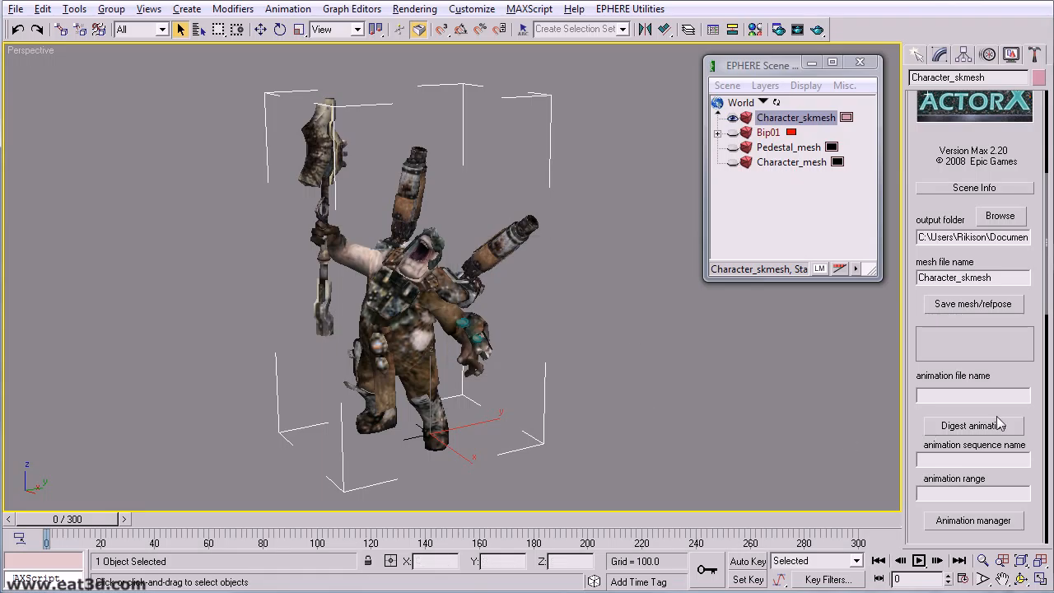
Digest the animation with file name Character_anims, sequence name Character_attack and range 0-300
left_click_drag(975, 372, 966, 215)
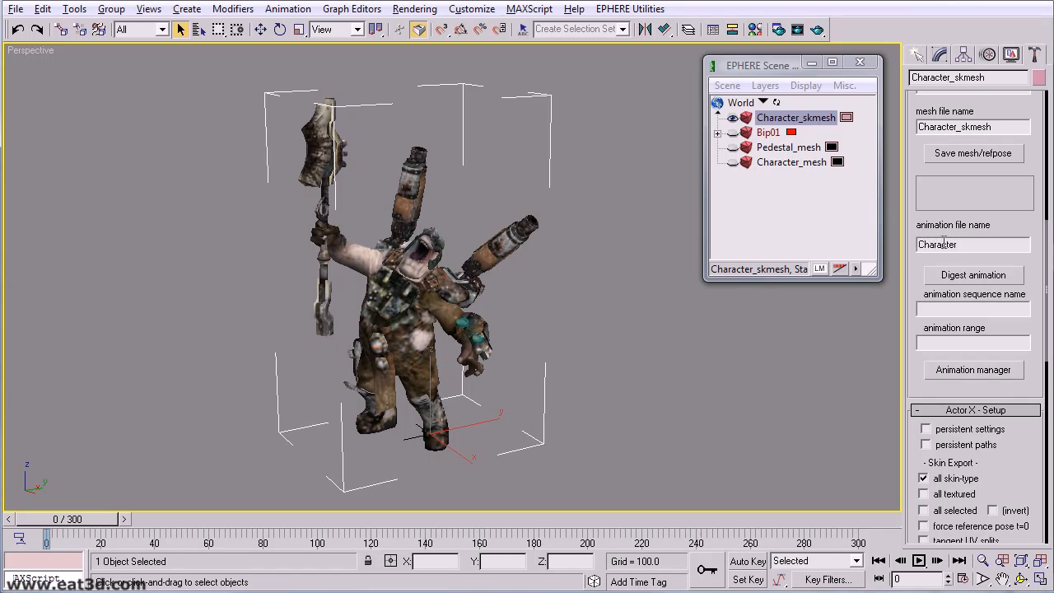
type("nims")
left_click_drag(925, 267, 921, 244)
left_click(968, 285)
type("Character_attack")
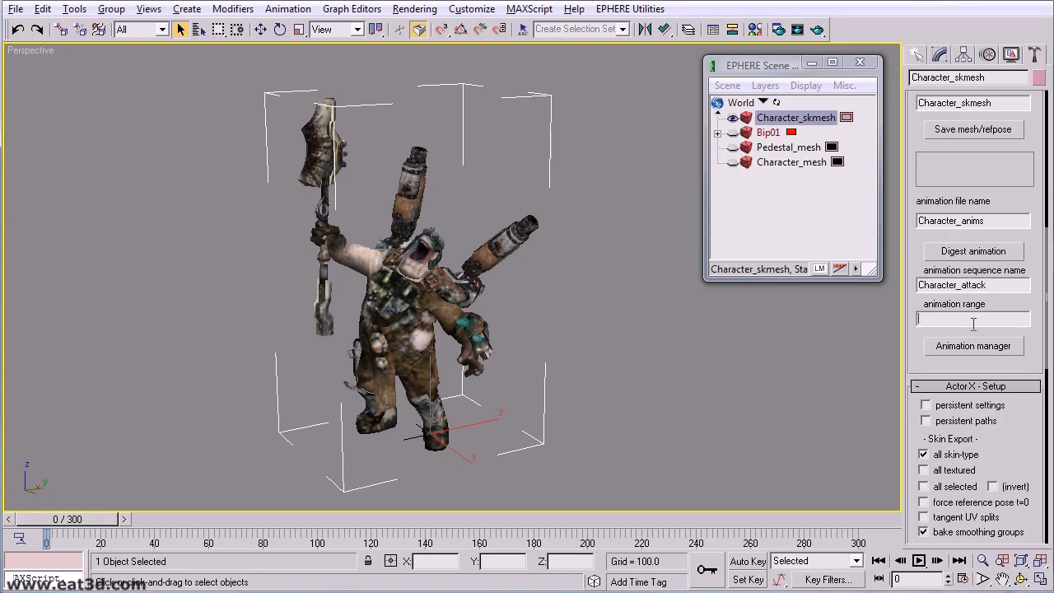
left_click(973, 319)
type("0-300")
left_click(973, 251)
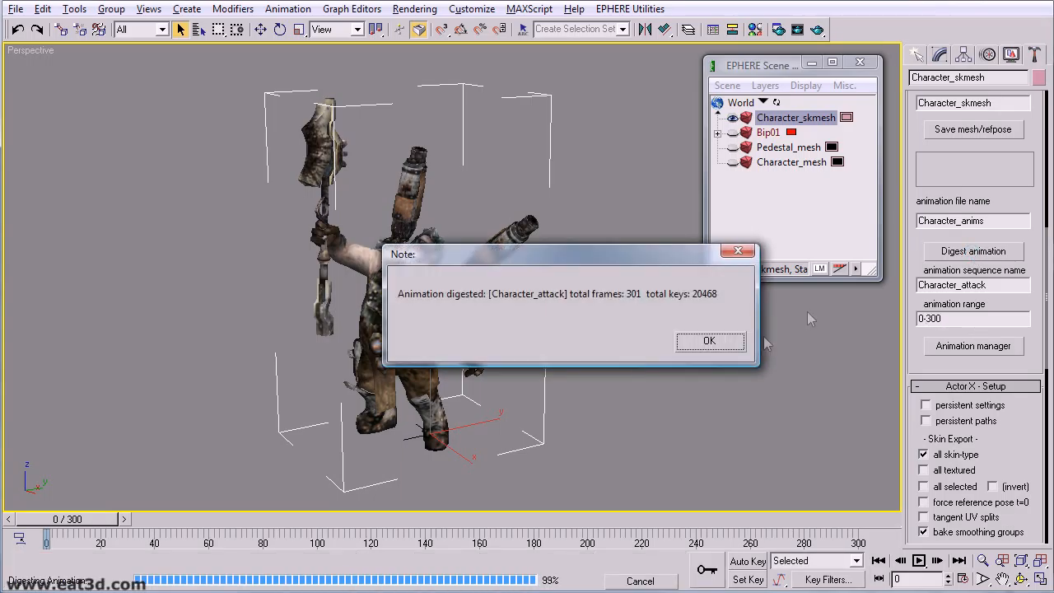
left_click(714, 344)
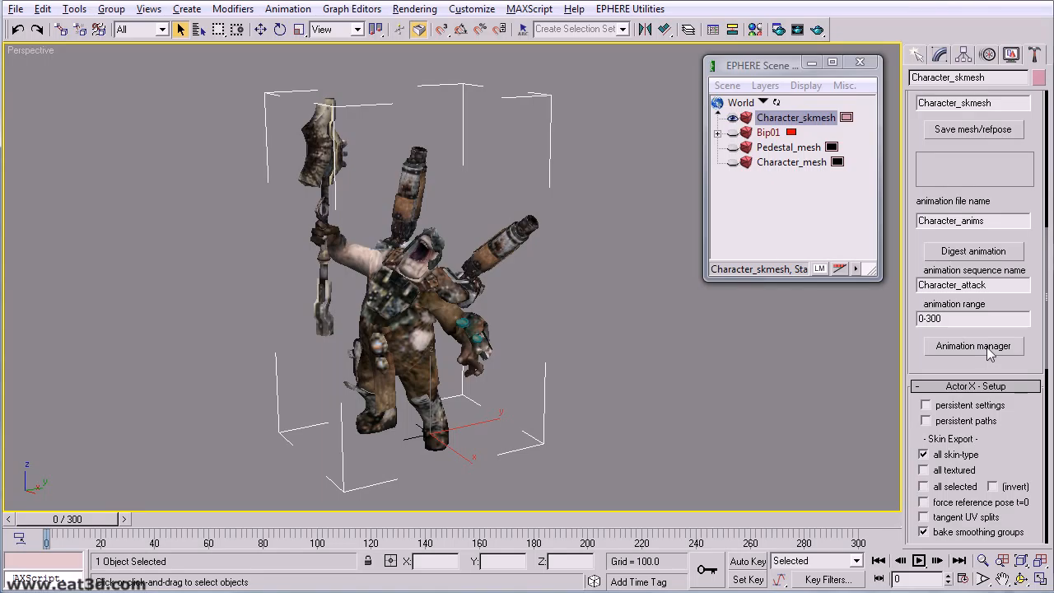
Move Character_attack into the ActorX output package, save the animation file Character_anims and close the animation manager
left_click(970, 349)
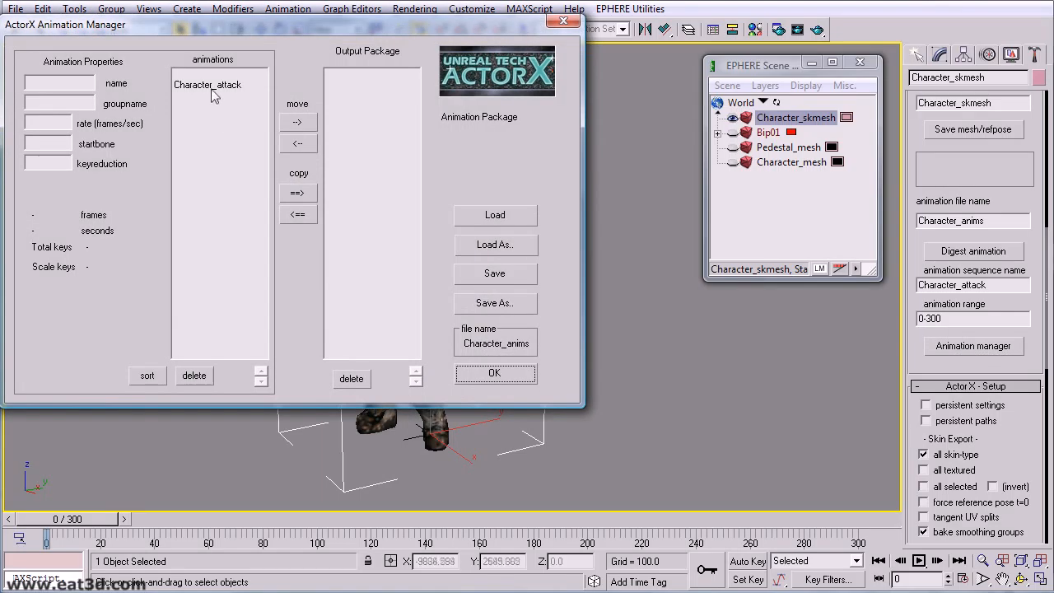
left_click(218, 89)
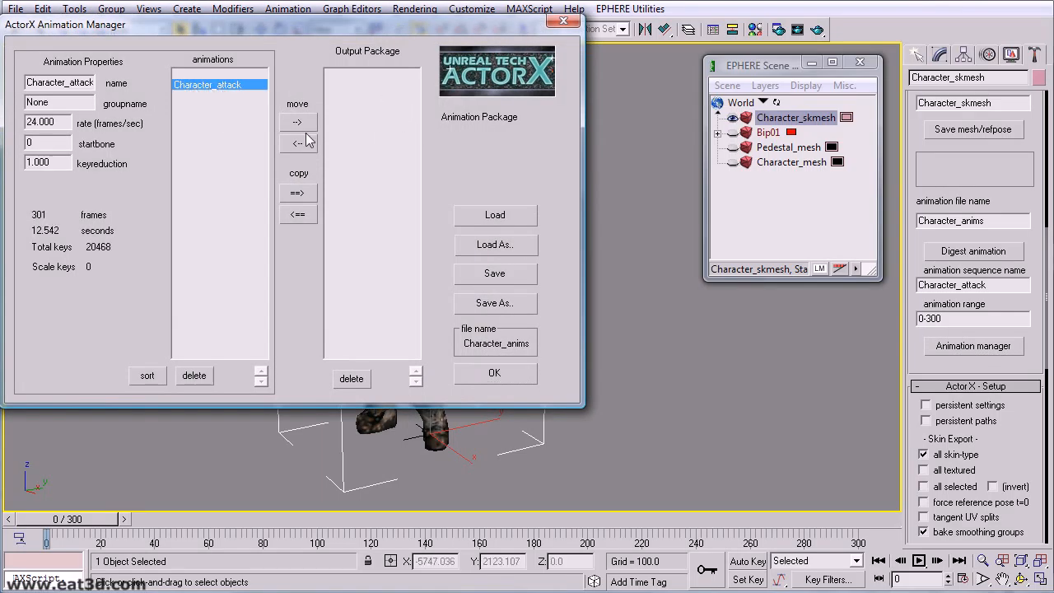
left_click(299, 126)
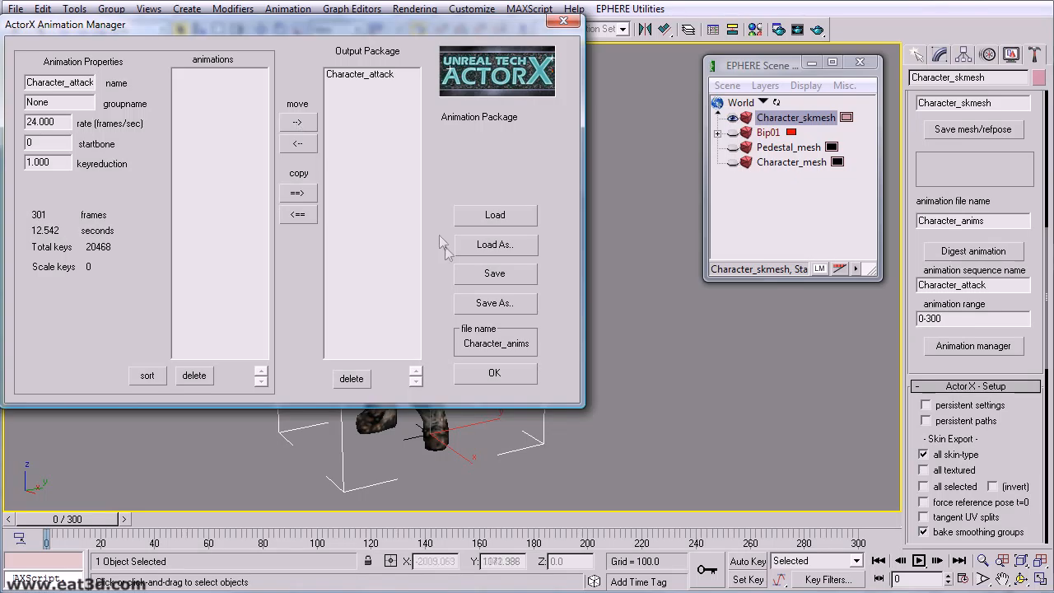
left_click(482, 280)
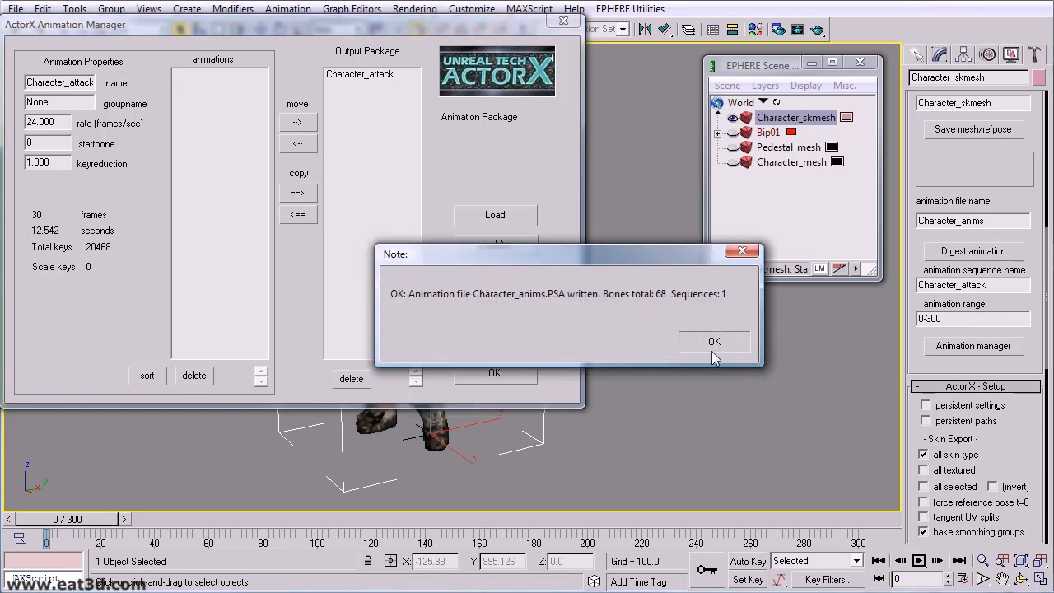
left_click(712, 348)
left_click(495, 374)
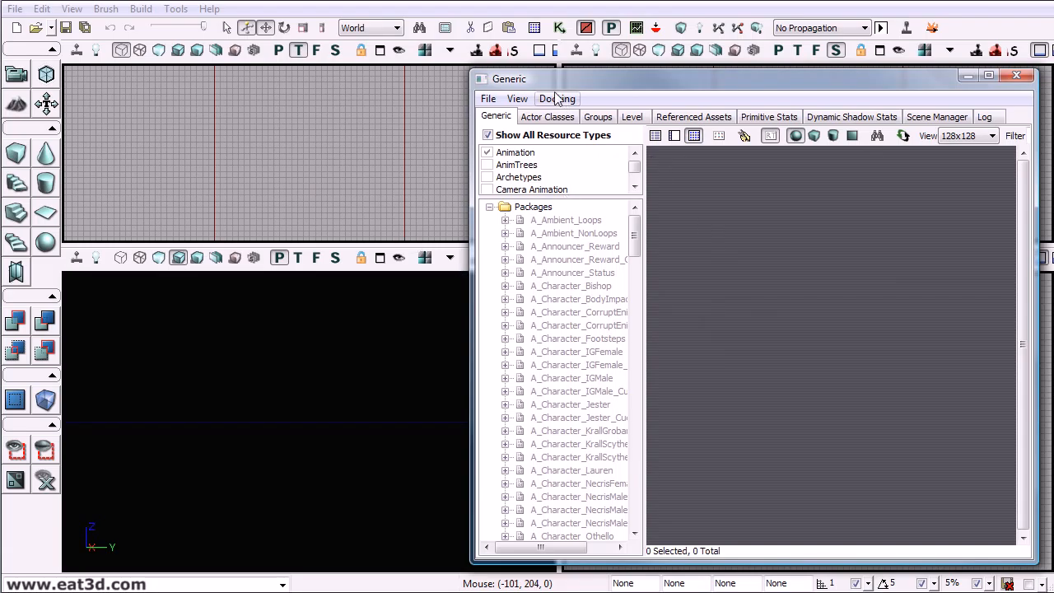
Switch to the Unreal Editor and look over the browser's Actor Classes and Groups pages before returning to the Generic resources
left_click_drag(546, 84, 521, 92)
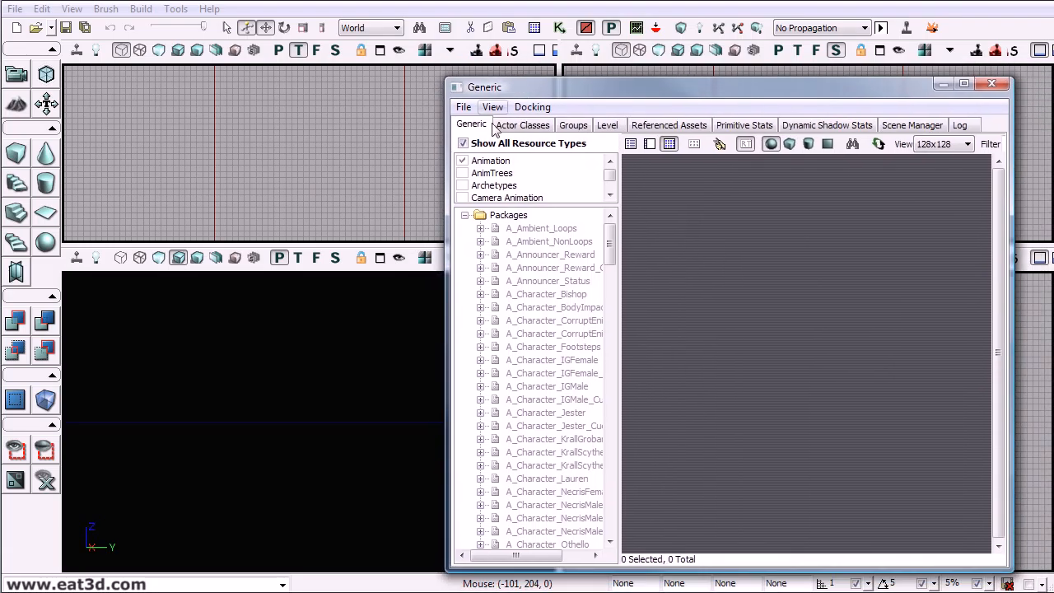
left_click(522, 125)
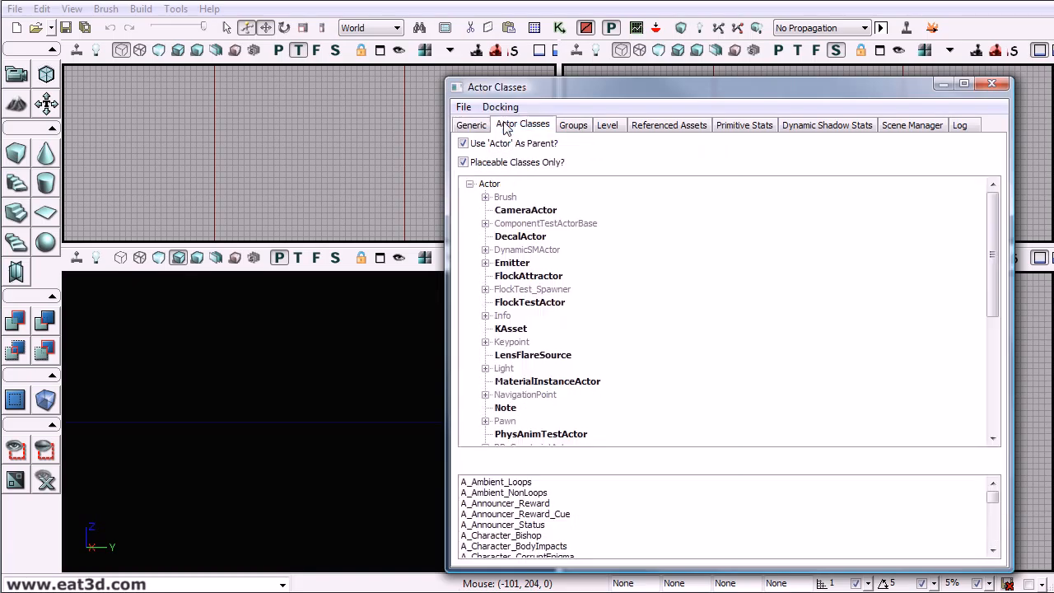
left_click(574, 125)
left_click(471, 125)
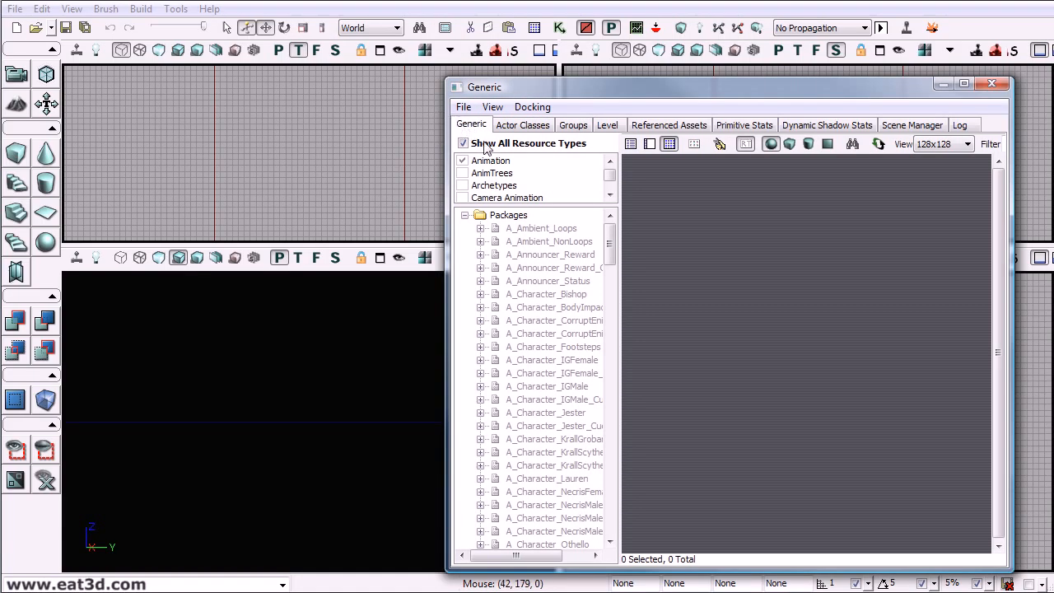
Import Character_mesh.ASE and Pedestal_mesh.ASE from the source folder into package Eat3d_Character, group Meshes
left_click(464, 107)
left_click(497, 220)
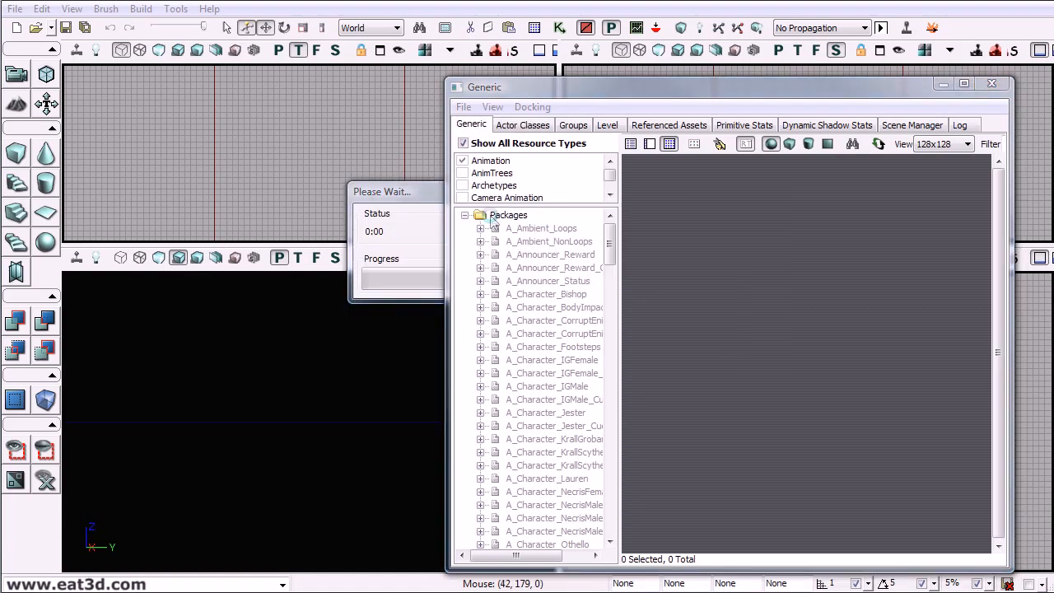
left_click_drag(563, 138, 329, 80)
left_click(420, 212)
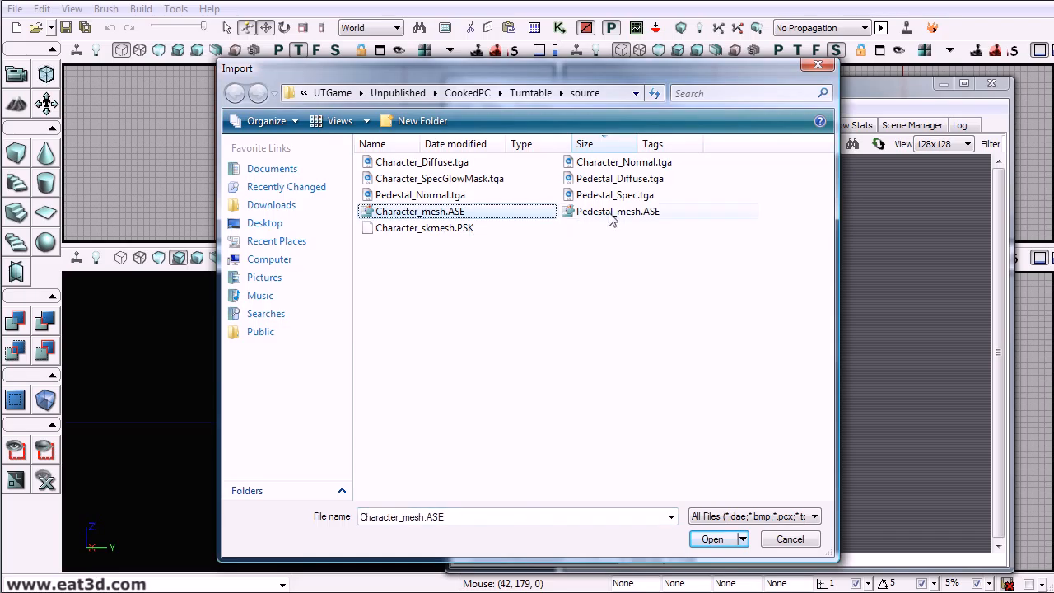
left_click(616, 211, "ctrl")
left_click(713, 539)
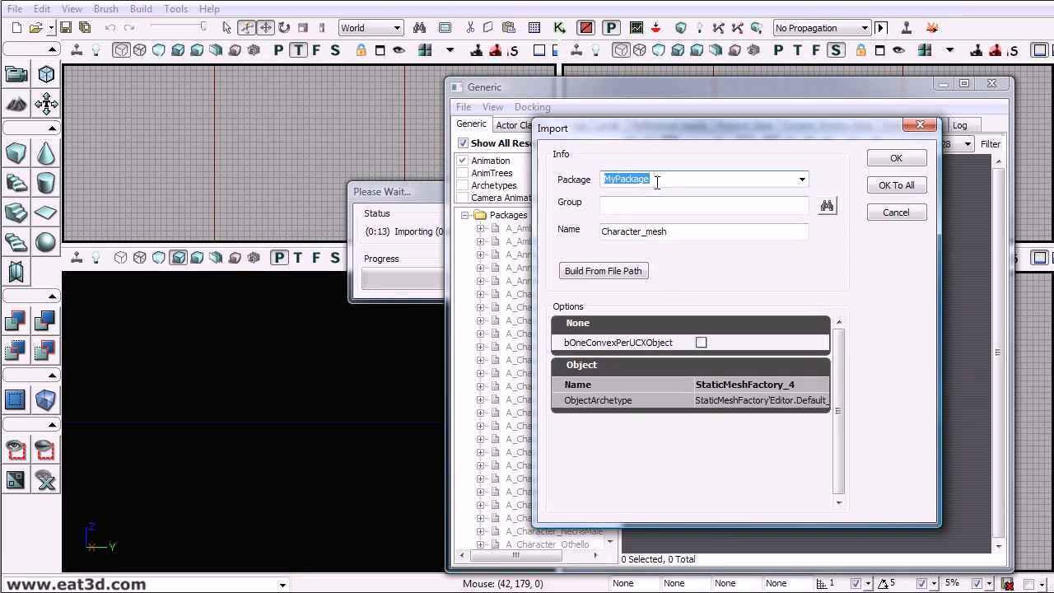
type("Eat3d_Character")
left_click(642, 207)
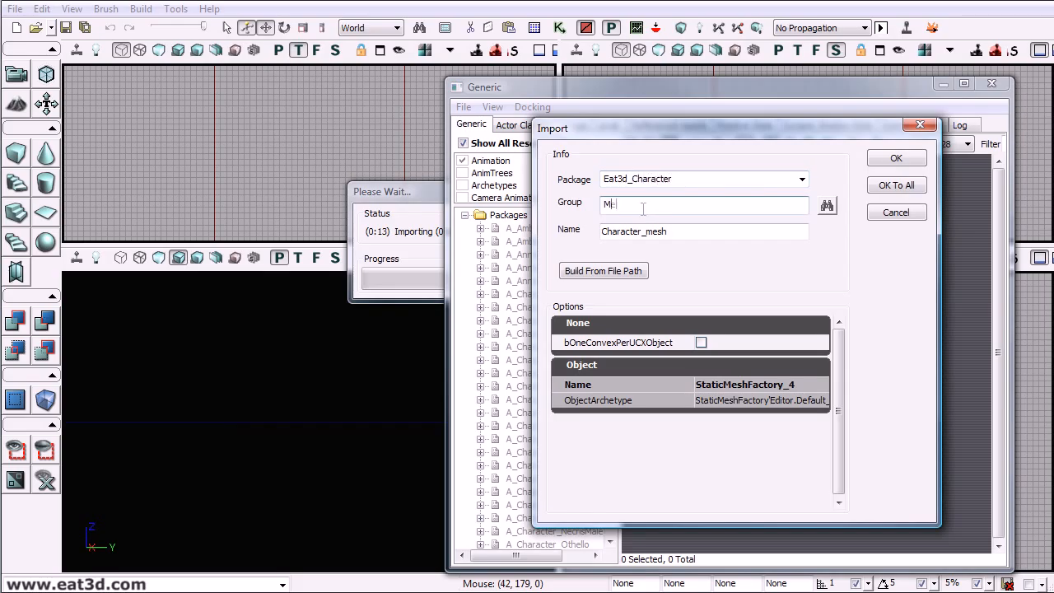
left_click(909, 186)
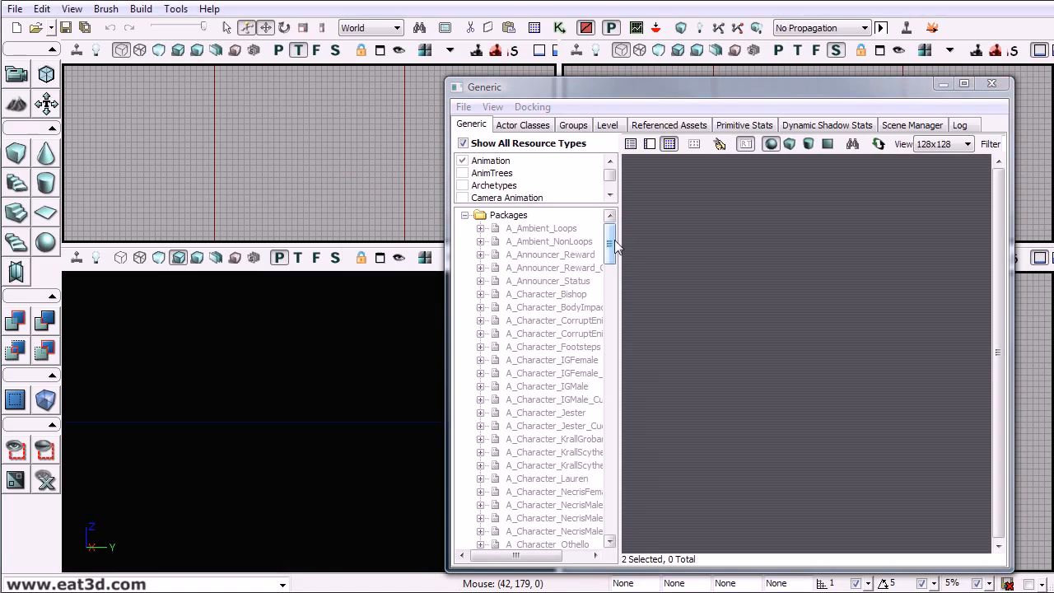
Find the Eat3d_Character package in the package tree and show the contents of its Meshes group
left_click_drag(614, 245, 604, 350)
scroll(599, 381, "down", 1)
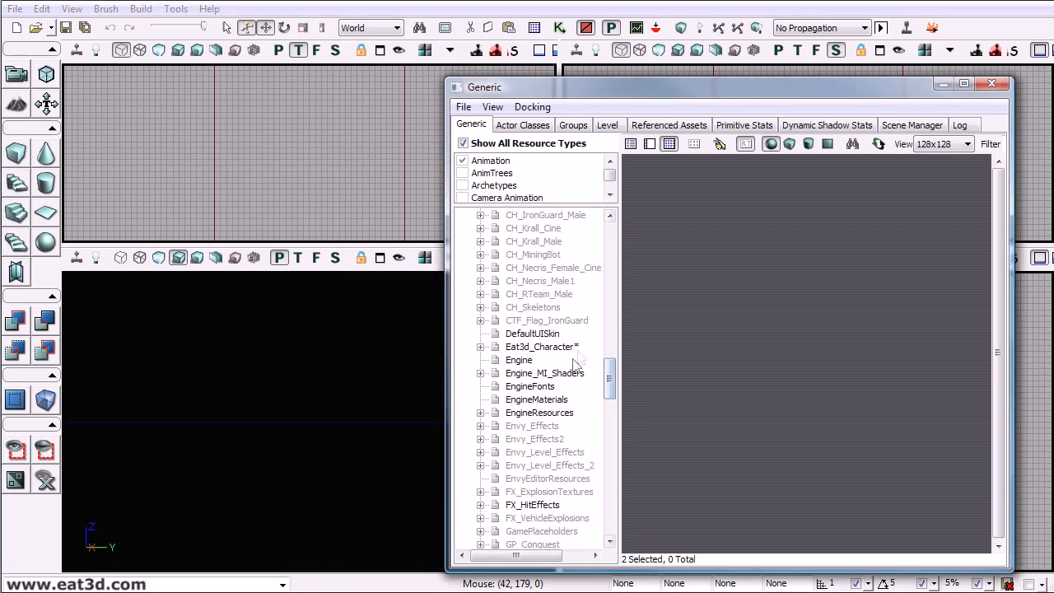
left_click(537, 349)
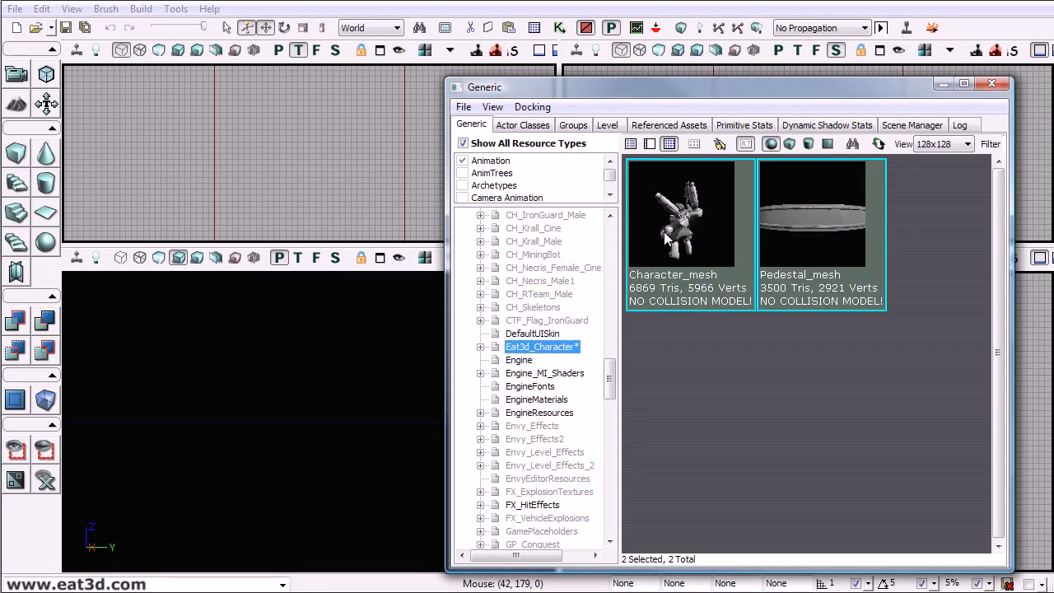
left_click(480, 347)
left_click(537, 360)
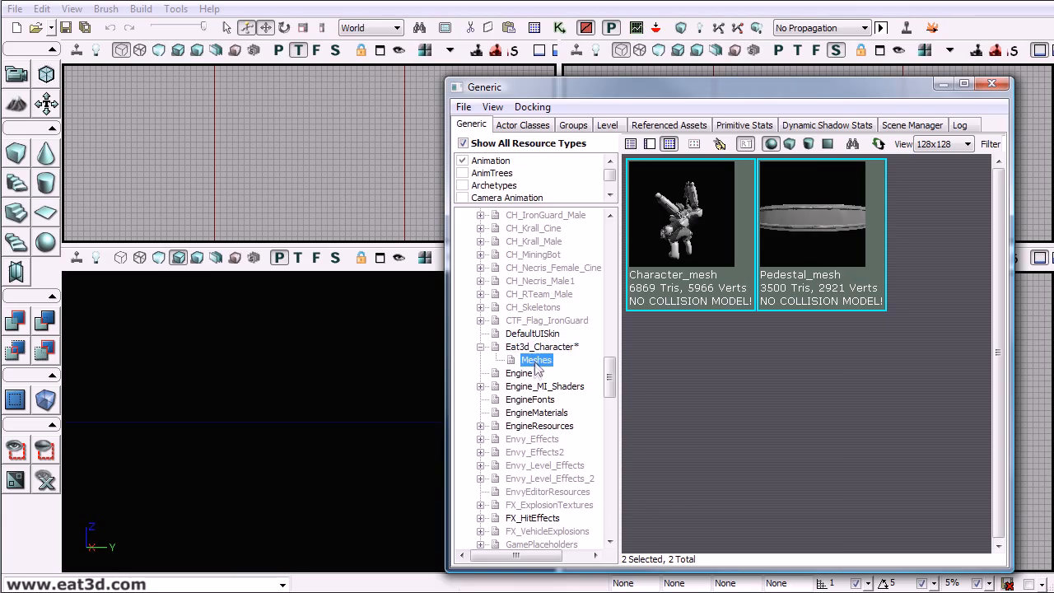
Import Character_Diffuse.tga, Character_SpecGlowMask.tga, Pedestal_Diffuse.tga and Pedestal_Spec.tga into the Meshes group with CompressionNoAlpha enabled
right_click(536, 361)
left_click(568, 426)
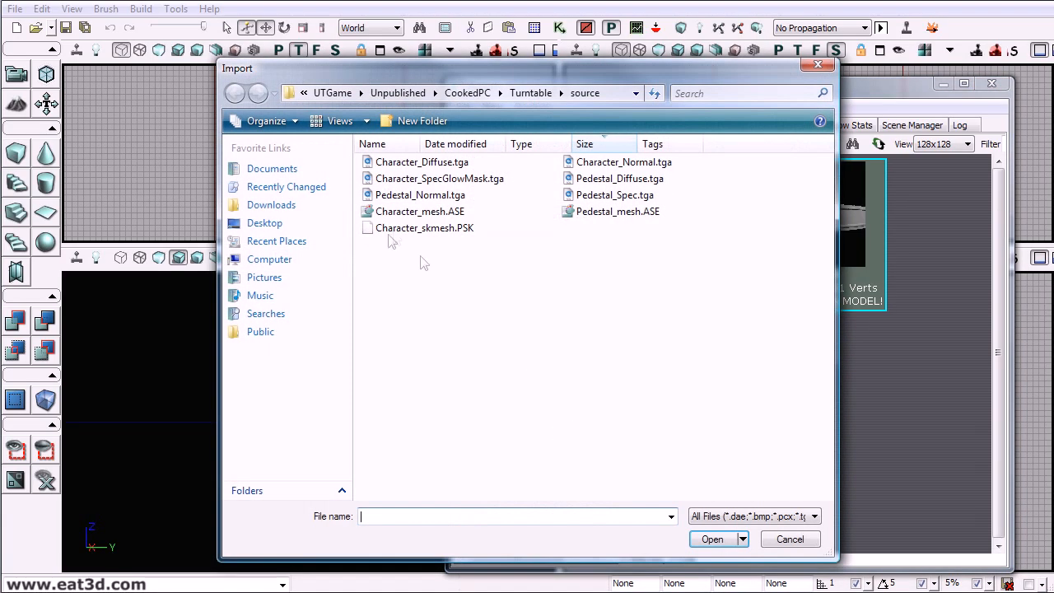
left_click(424, 163)
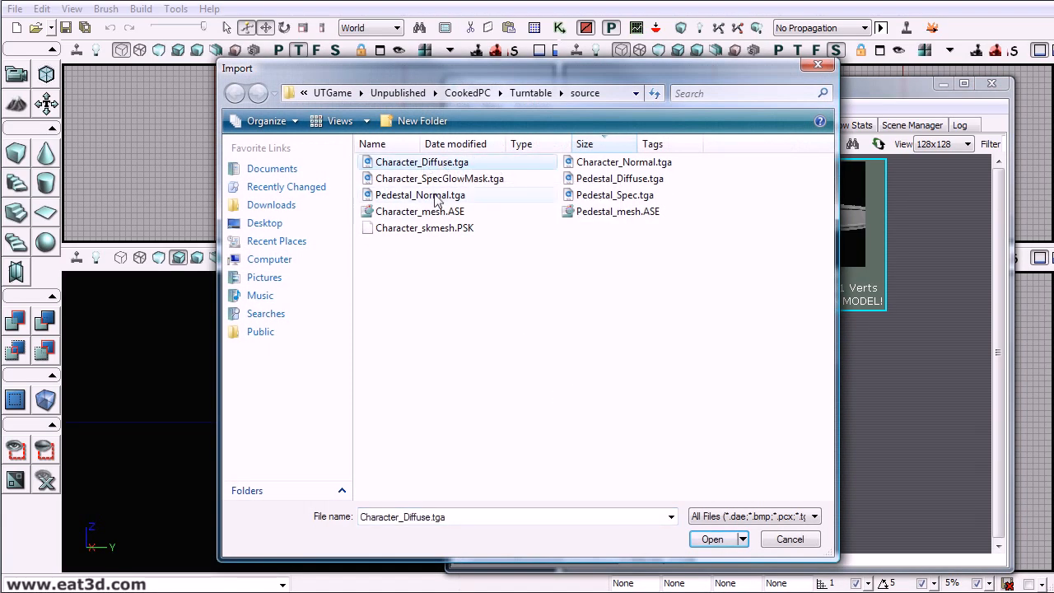
left_click(454, 180)
left_click(462, 198)
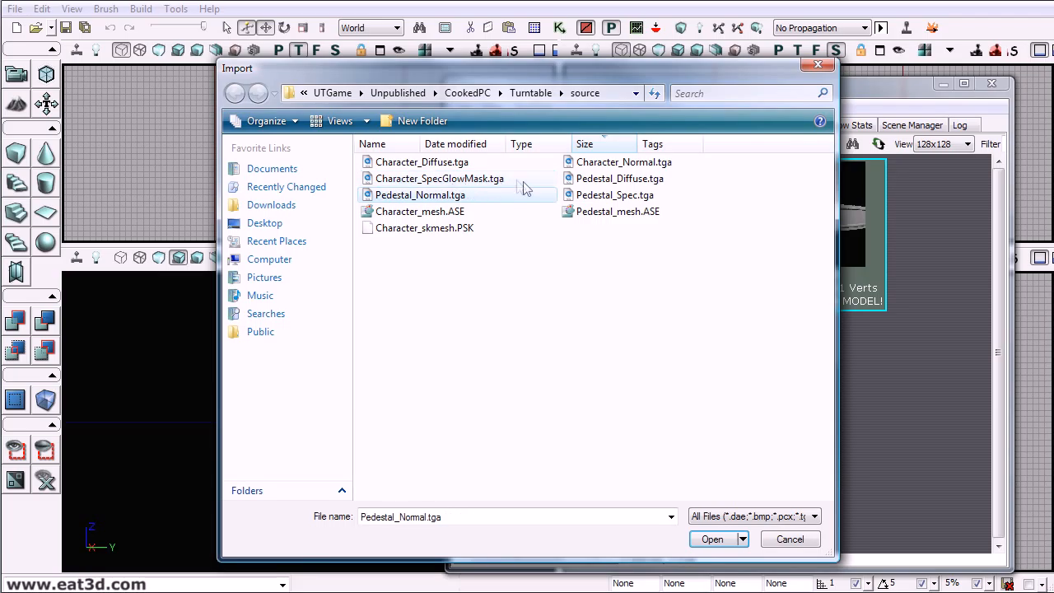
left_click(422, 164)
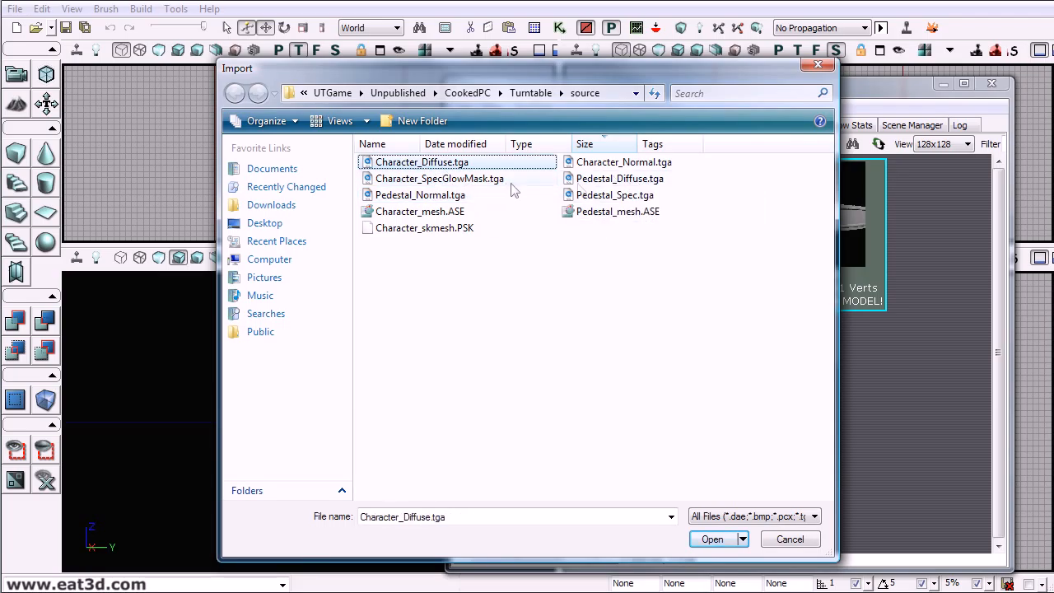
left_click(618, 179, "ctrl")
left_click(614, 196, "ctrl")
left_click(457, 180, "ctrl")
left_click(422, 162, "ctrl")
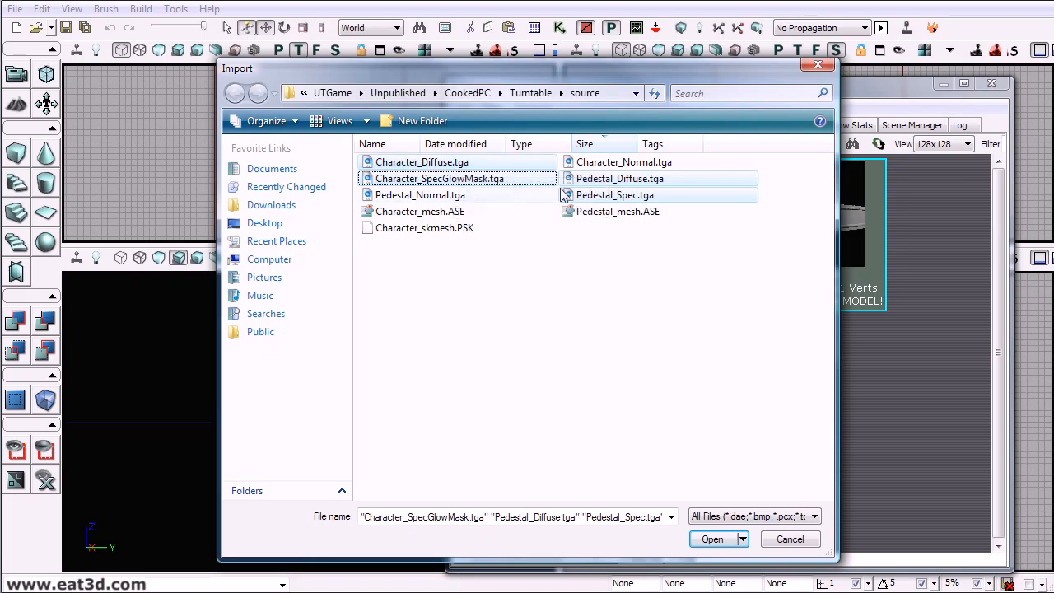
left_click(725, 544)
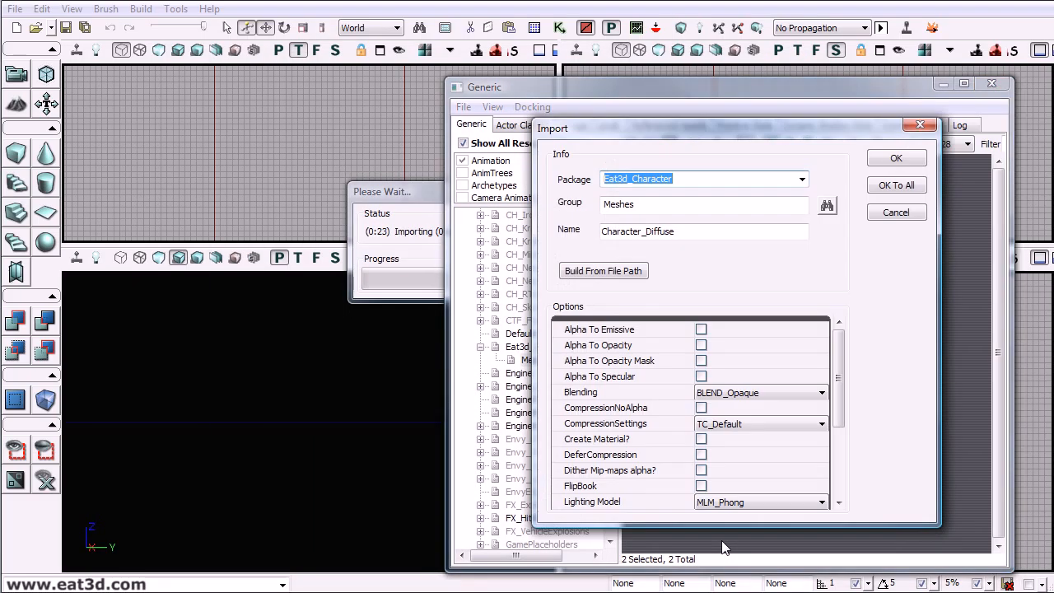
left_click(701, 407)
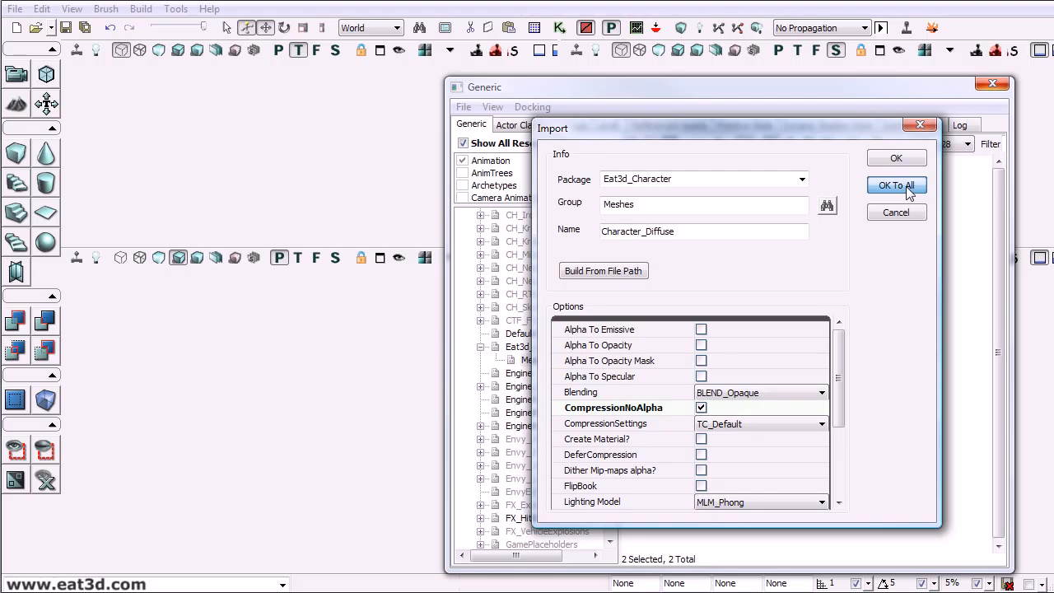
left_click(908, 187)
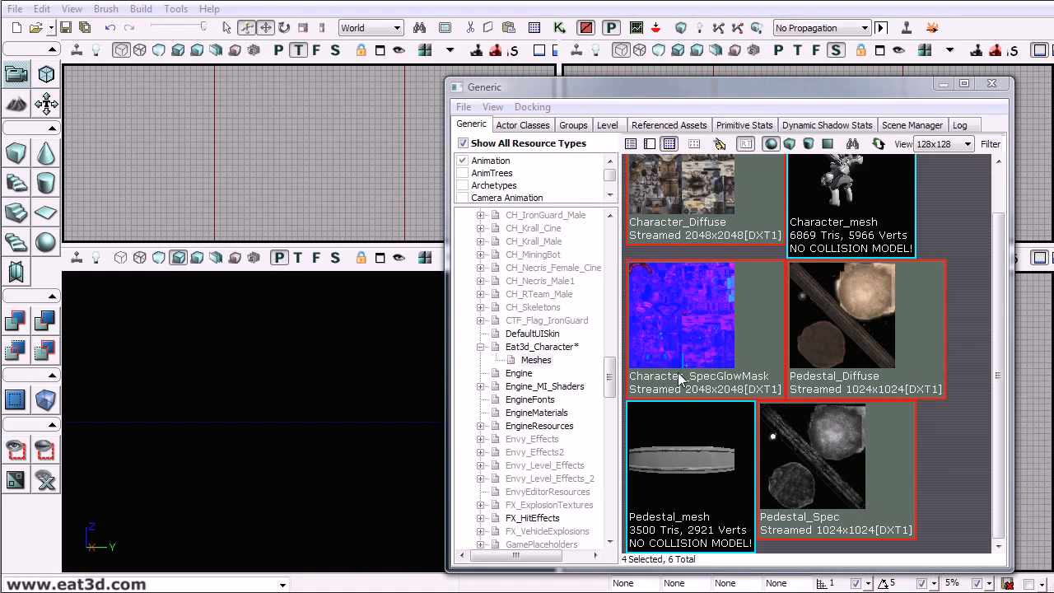
Import Character_Normal.tga and Pedestal_Normal.tga into the Meshes group with CompressionNoAlpha enabled and CompressionSettings set to TC_Normalmap
right_click(544, 360)
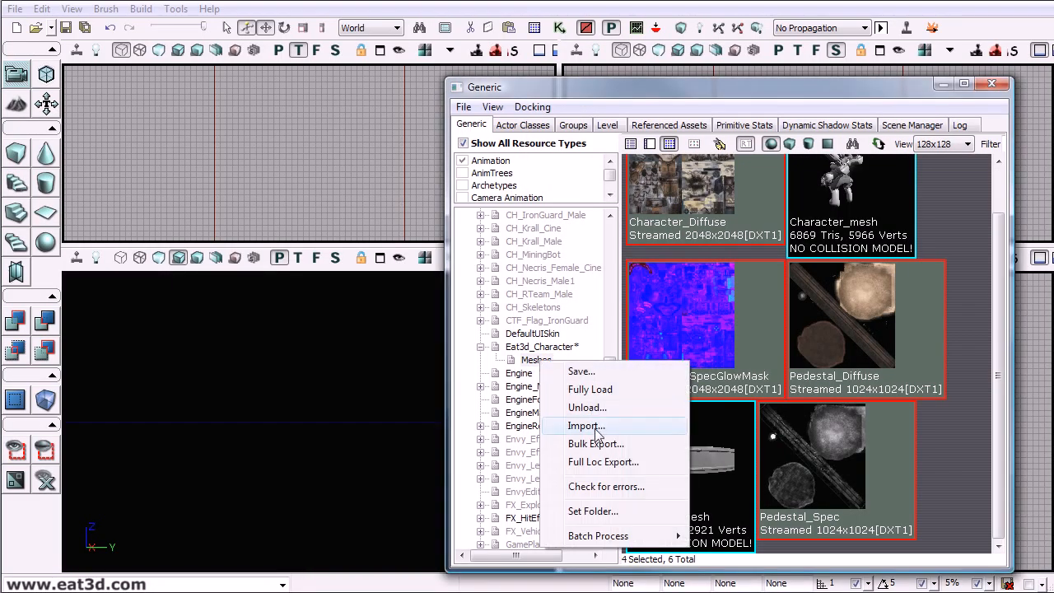
left_click(595, 426)
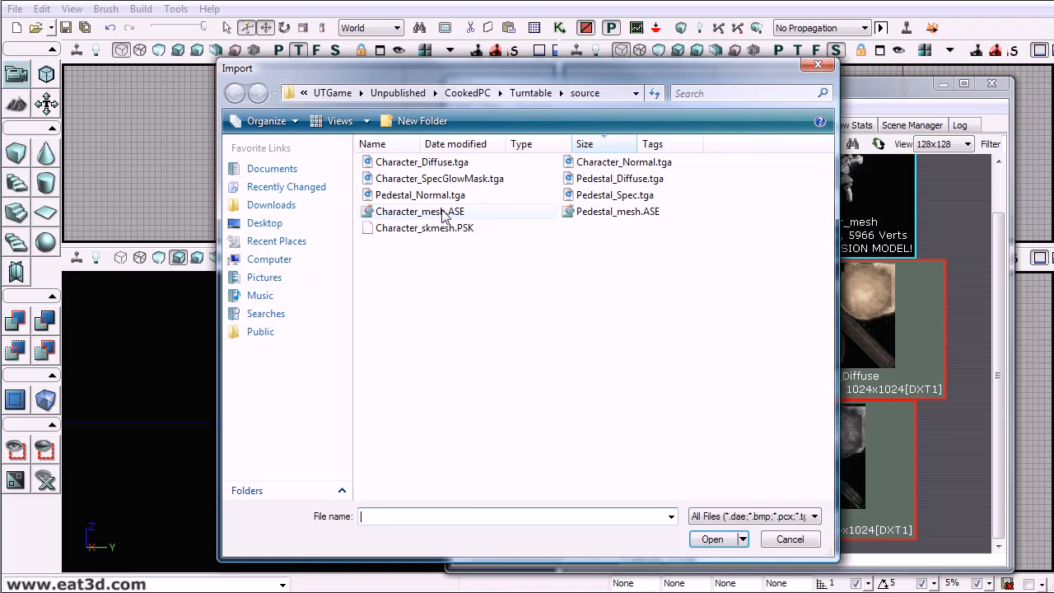
left_click(439, 199)
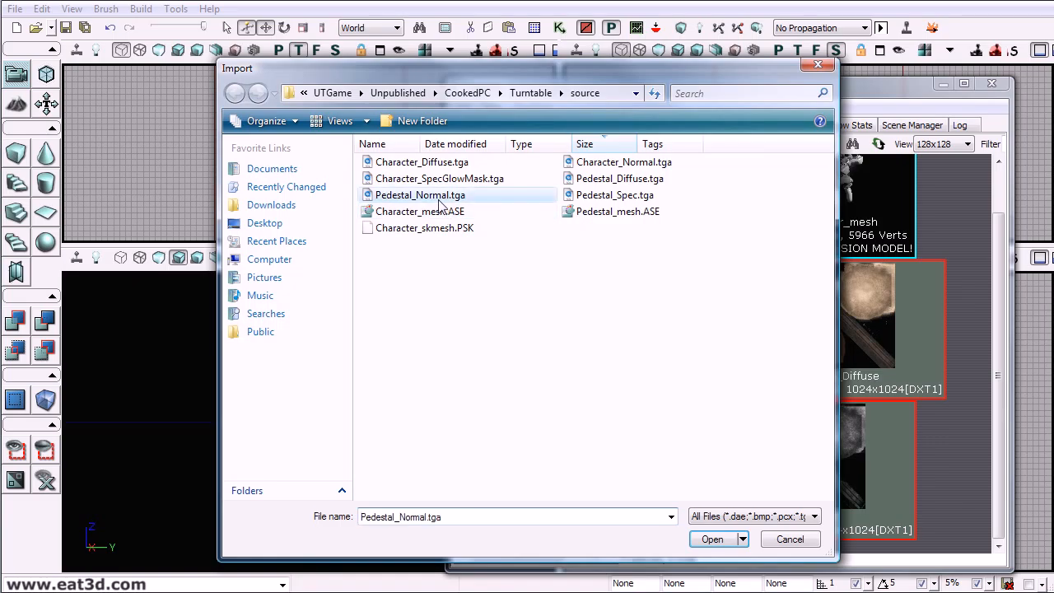
left_click(614, 167, "ctrl")
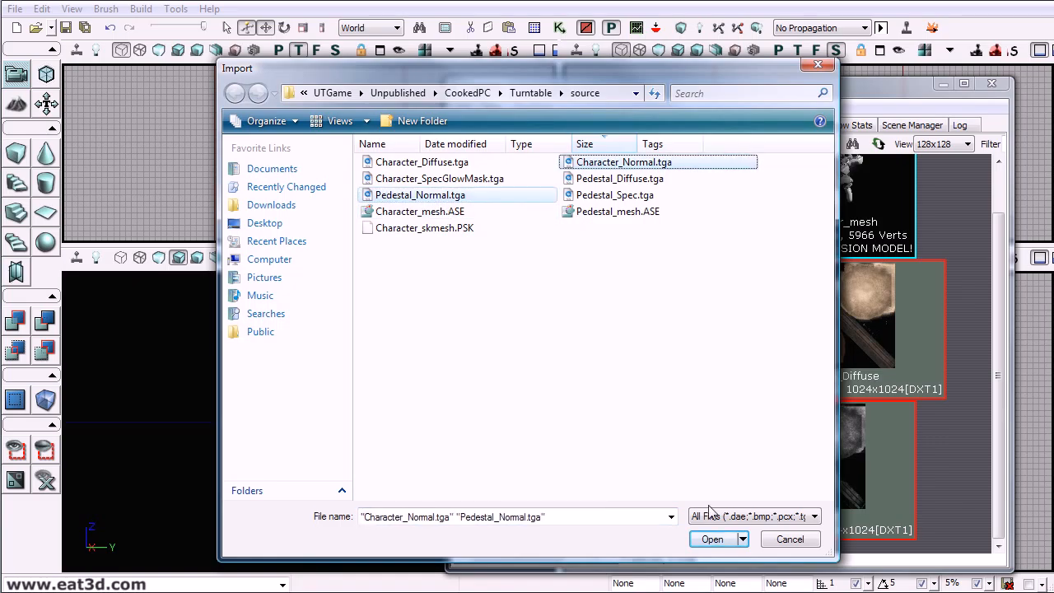
left_click(713, 540)
left_click(702, 408)
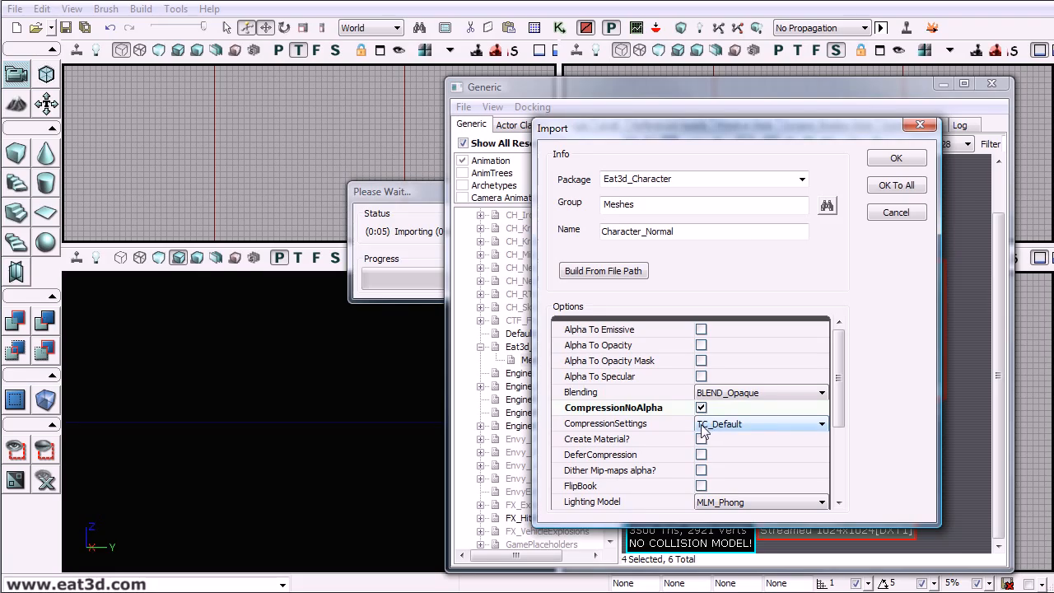
left_click(723, 425)
left_click(722, 453)
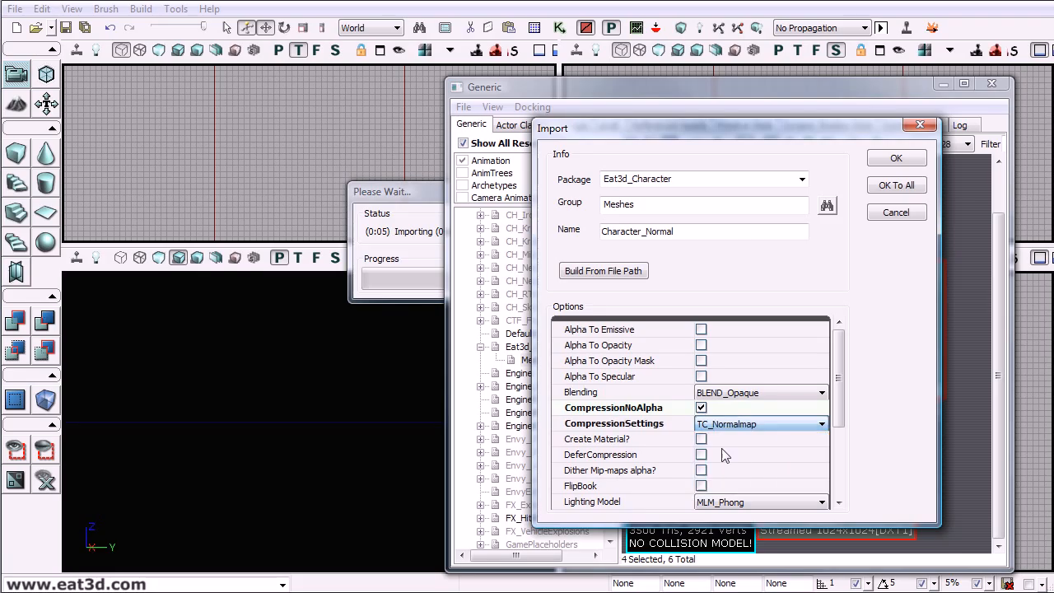
left_click(908, 186)
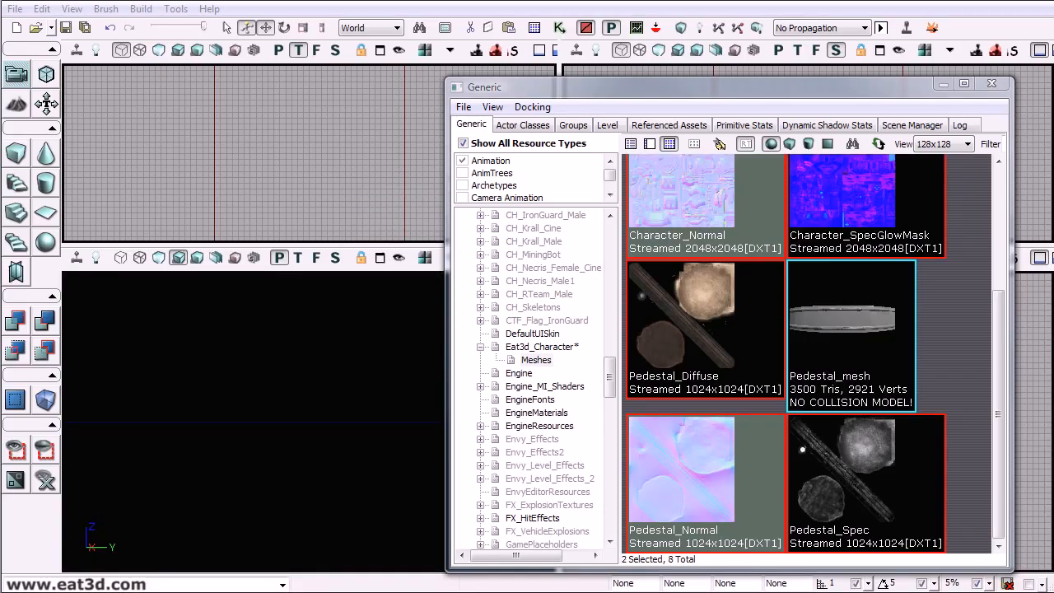
Move the six character and pedestal textures with their references into group Textures of package Eat3d_Character
left_click(710, 449)
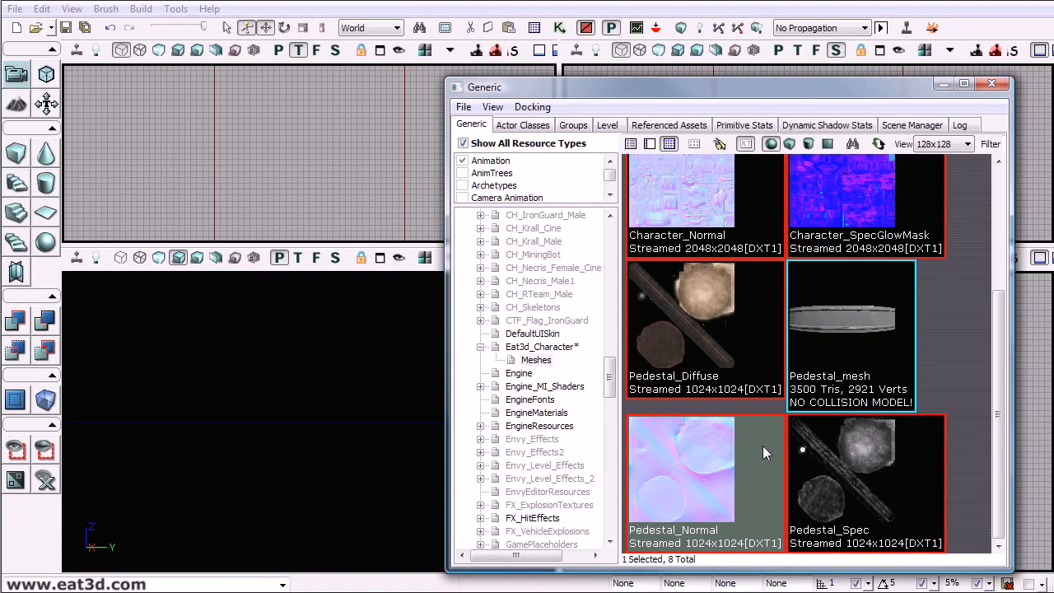
left_click(828, 470, "ctrl")
left_click(719, 351, "ctrl")
left_click(705, 232, "ctrl")
left_click(824, 216, "ctrl")
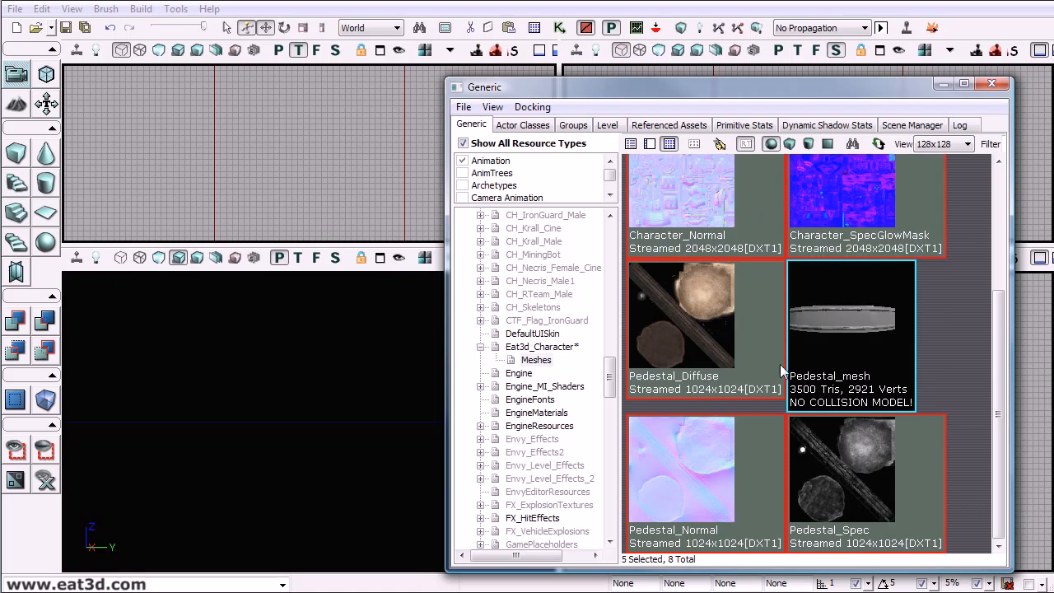
scroll(780, 365, "up", 4)
left_click(711, 244, "ctrl")
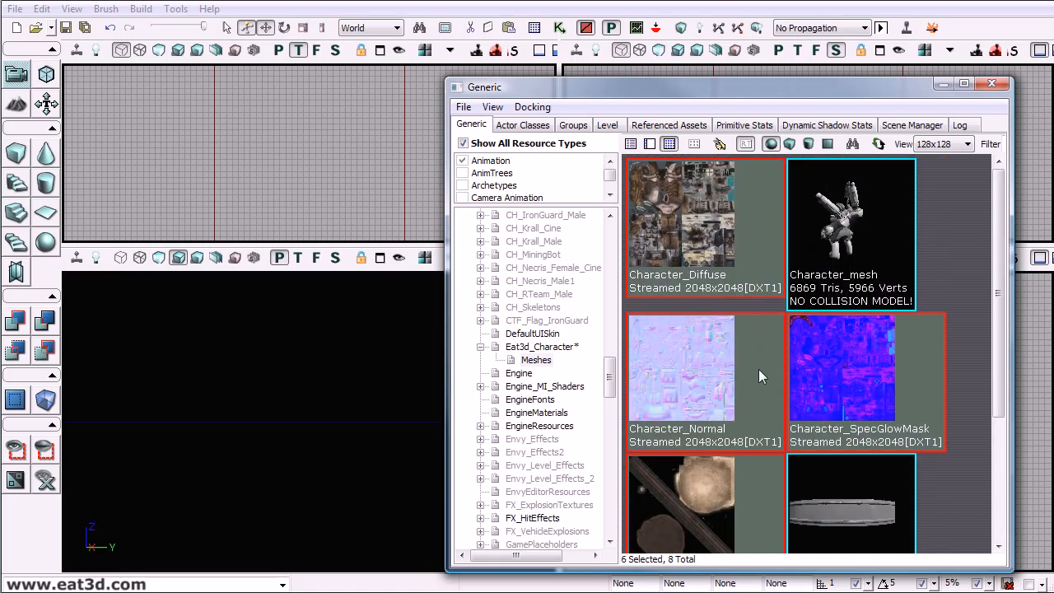
right_click(708, 174)
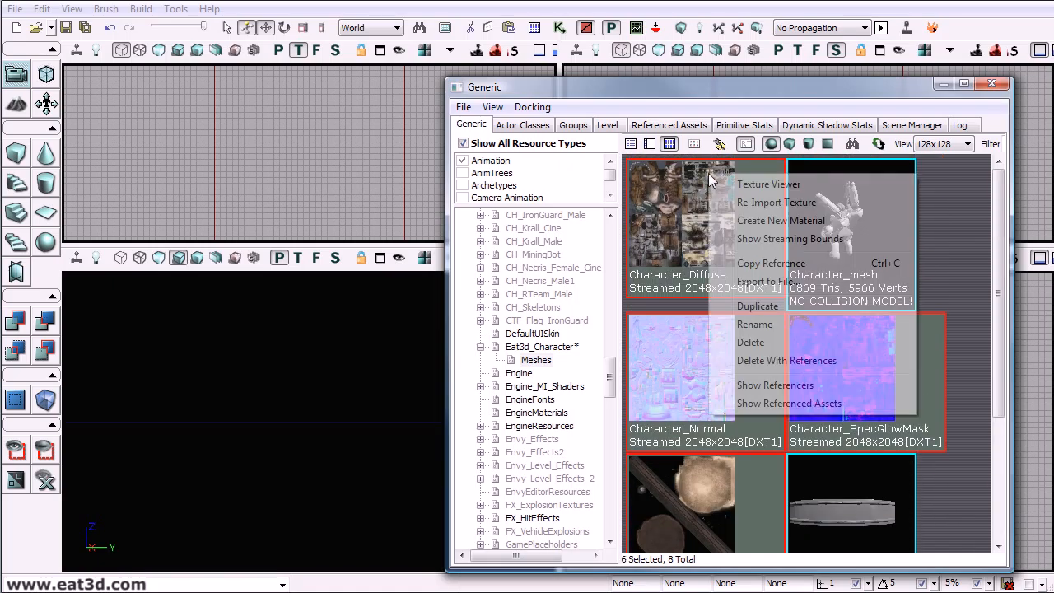
left_click(755, 324)
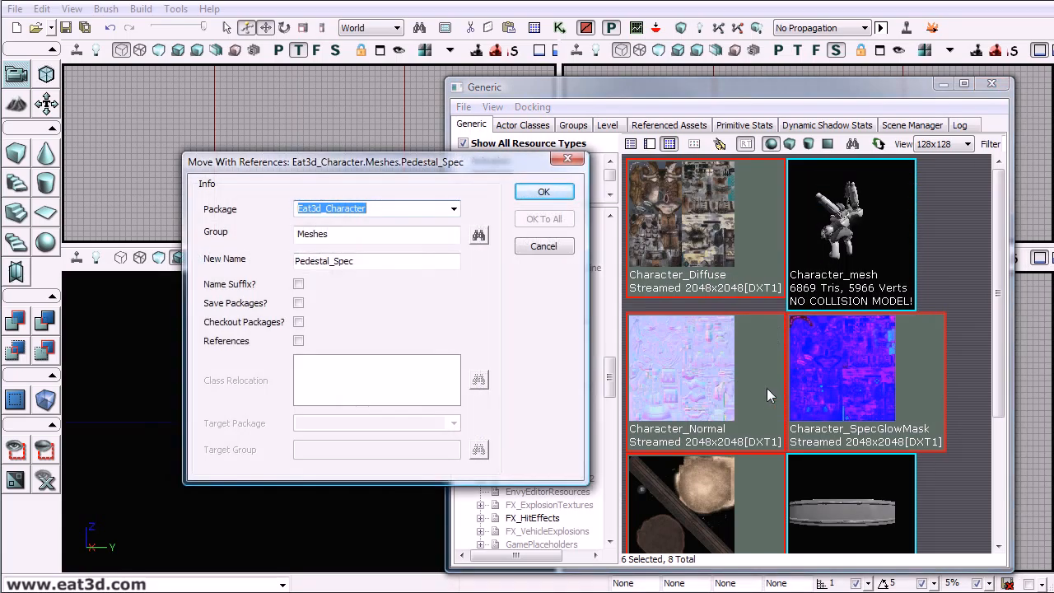
key("Tab")
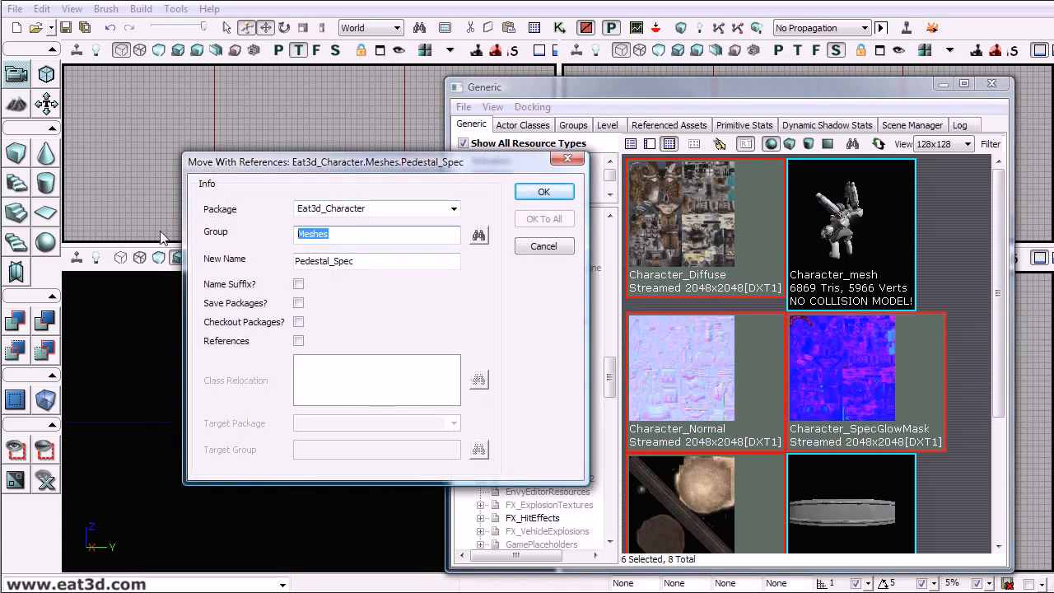
type("Textures")
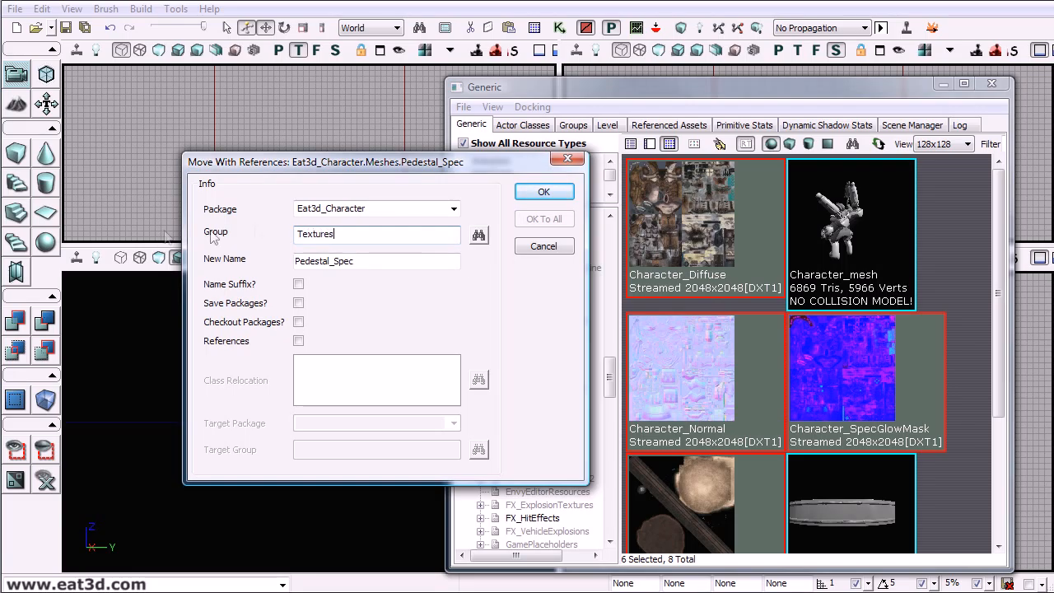
double_click(392, 212)
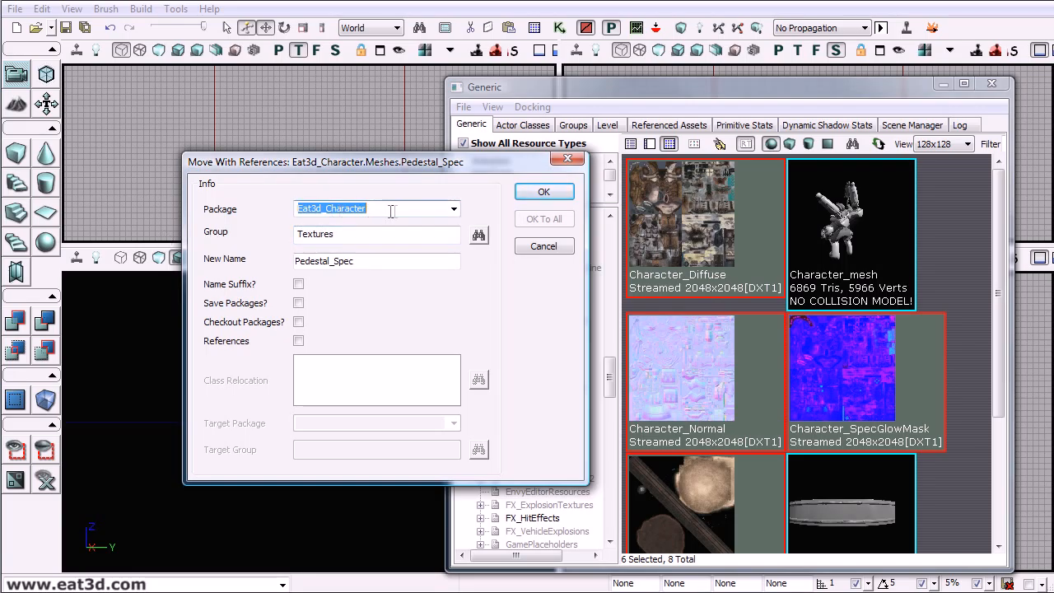
left_click(544, 193)
left_click(543, 192)
left_click(544, 192)
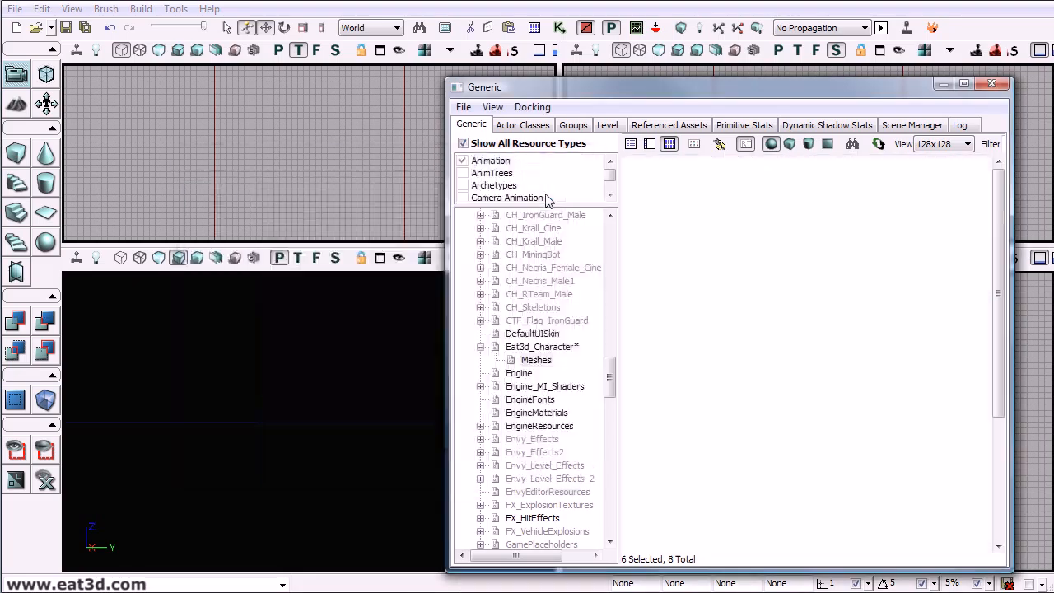
Check the Textures and Meshes groups, and create a new material named Character_Mat in group Materials of package Eat3d_Character
left_click(540, 374)
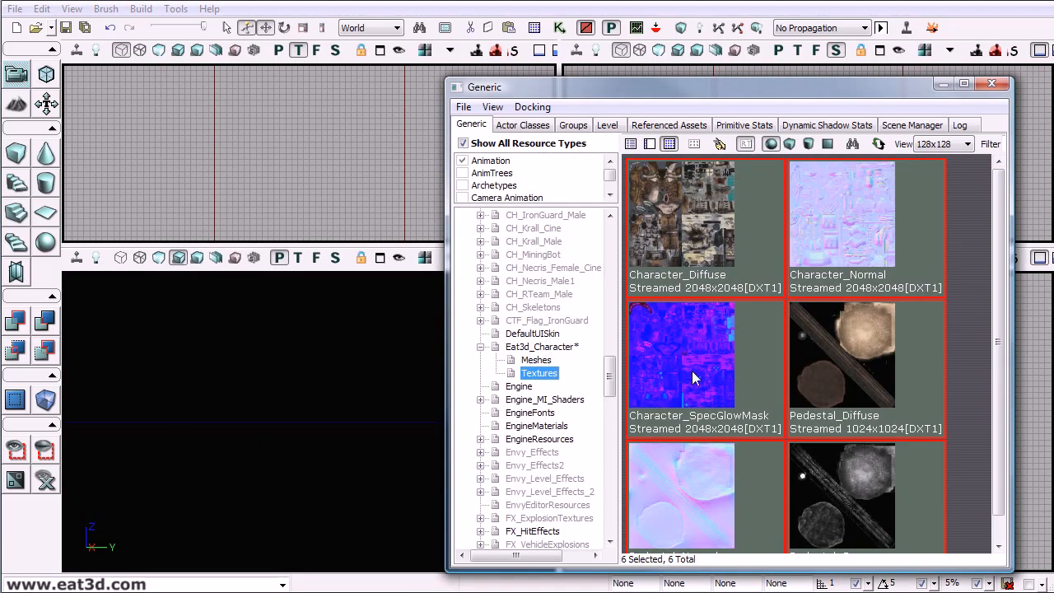
left_click(536, 360)
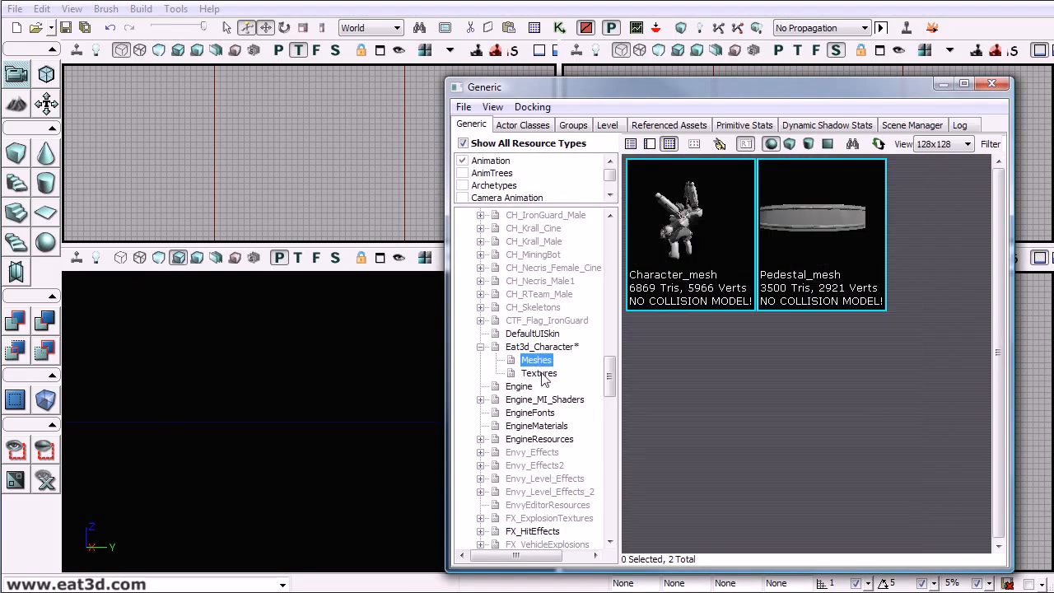
left_click(540, 374)
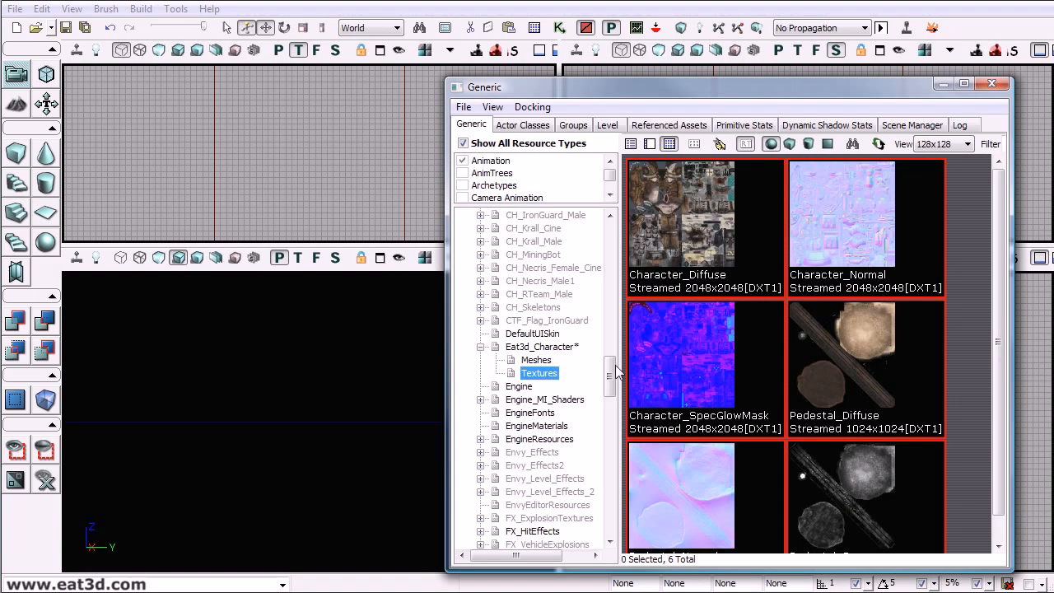
right_click(953, 333)
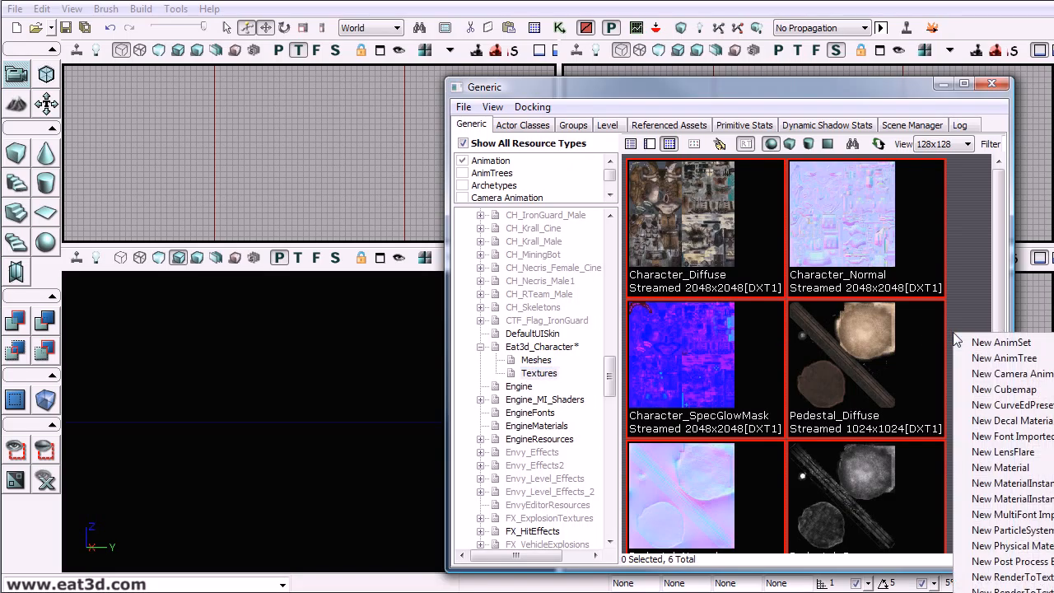
left_click(1001, 467)
double_click(420, 268)
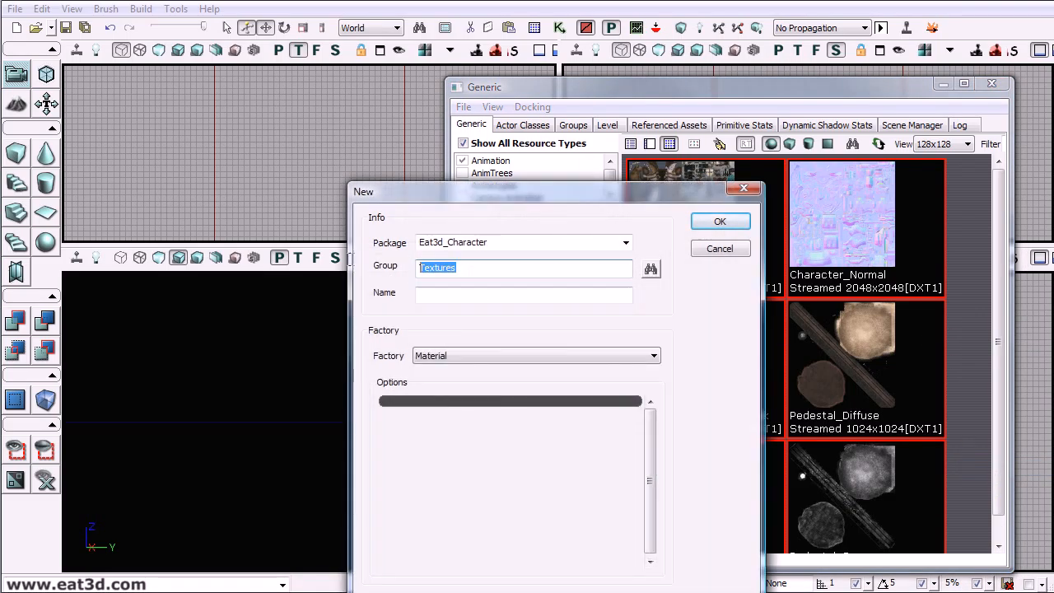
type("Materials")
key("Tab")
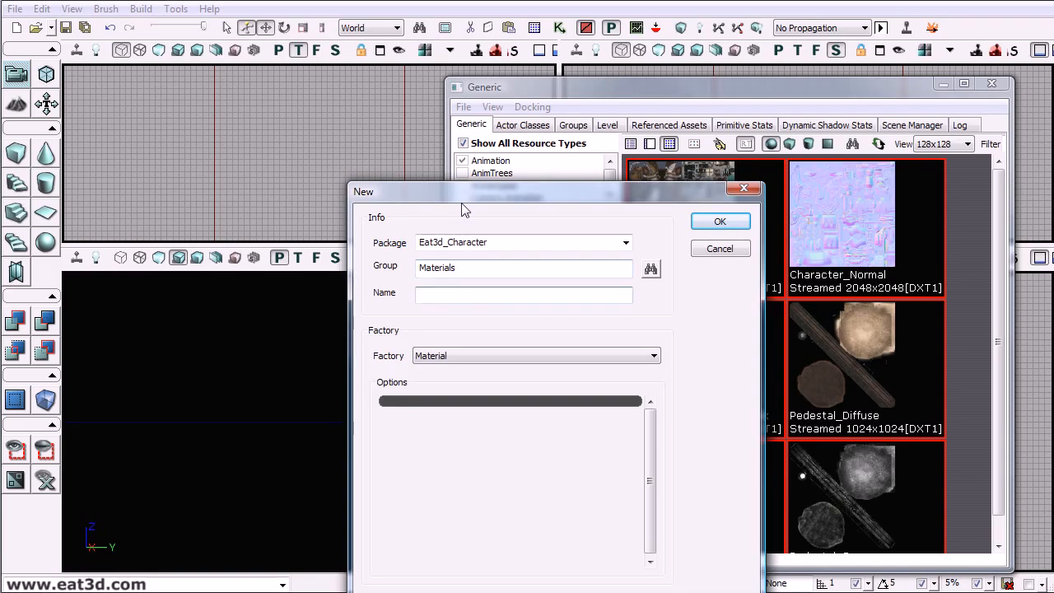
type("Character_Mat")
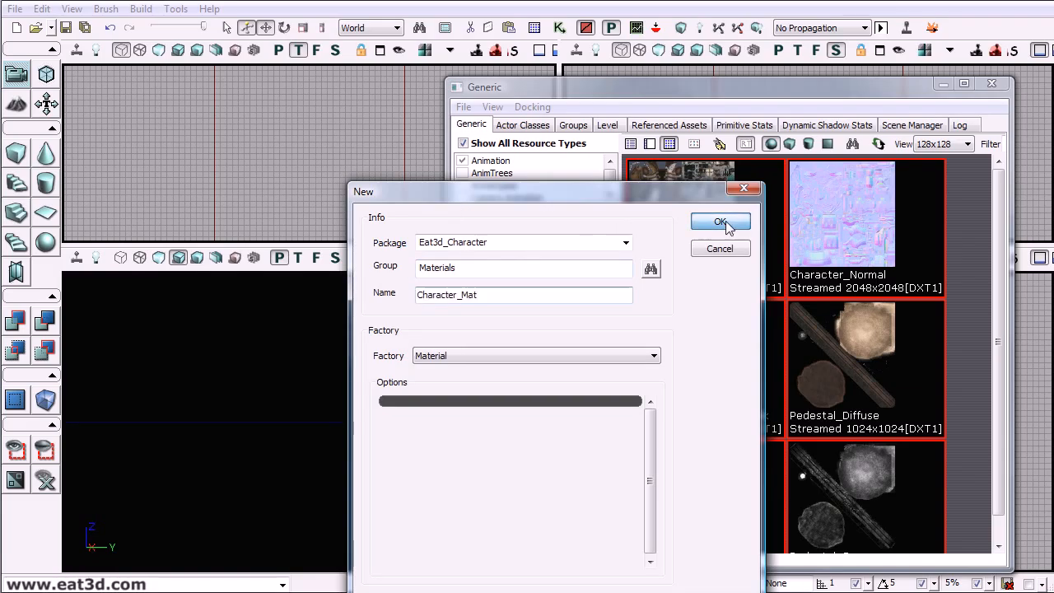
left_click(720, 220)
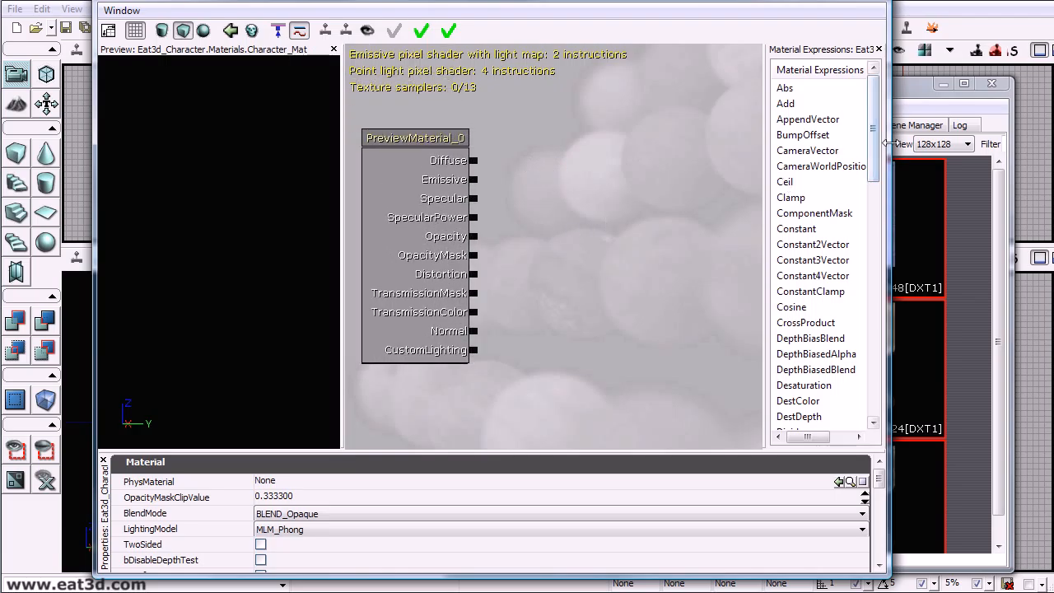
Narrow the material editor window, add a TextureSample using Character_Diffuse, and connect its combined colour output to Diffuse
left_click_drag(887, 164, 750, 164)
left_click_drag(529, 249, 524, 257)
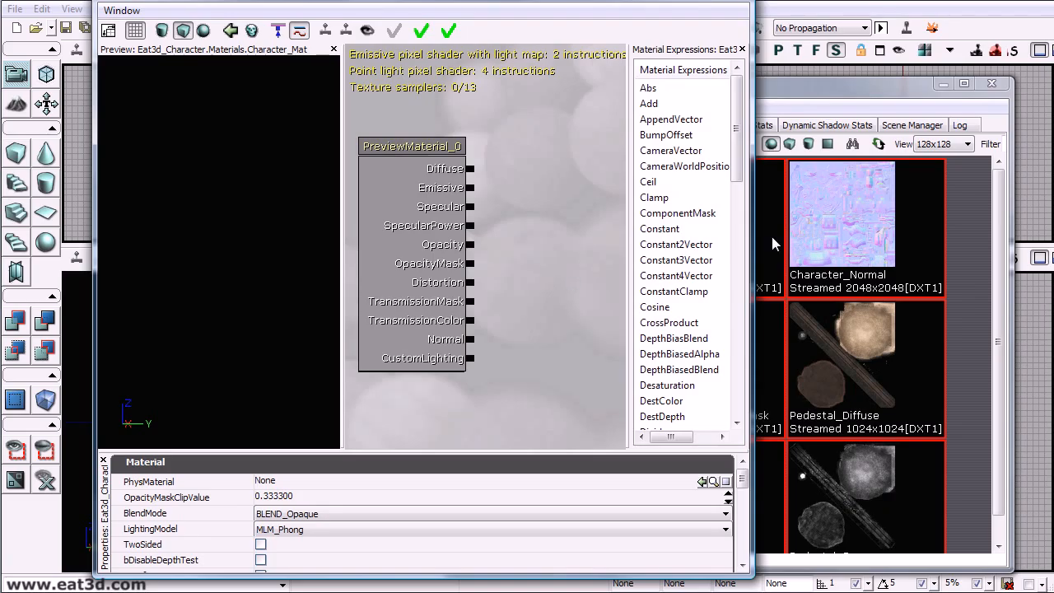
left_click(856, 329)
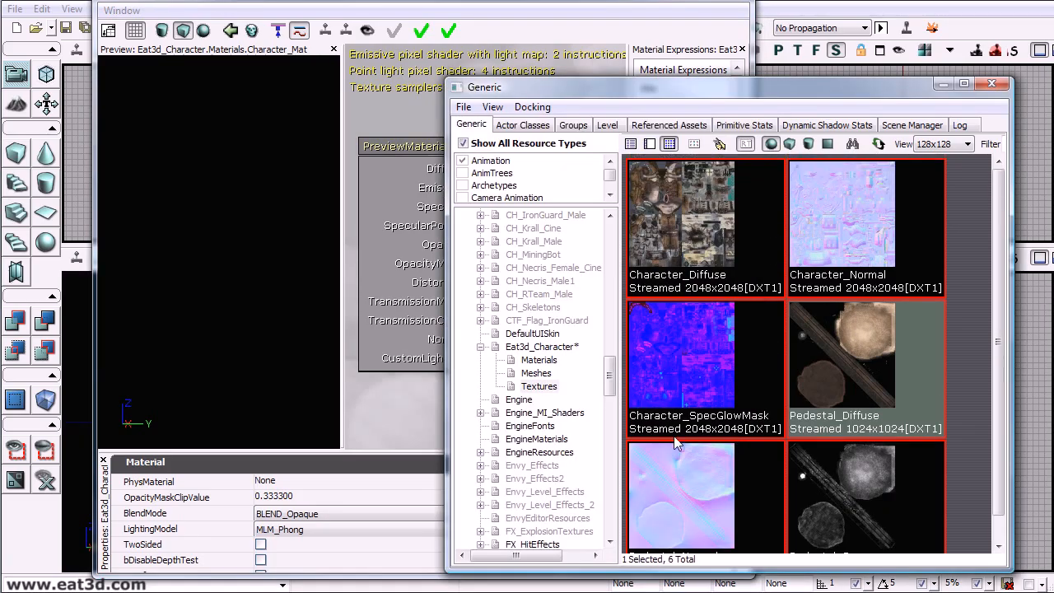
left_click(667, 253)
left_click(445, 384)
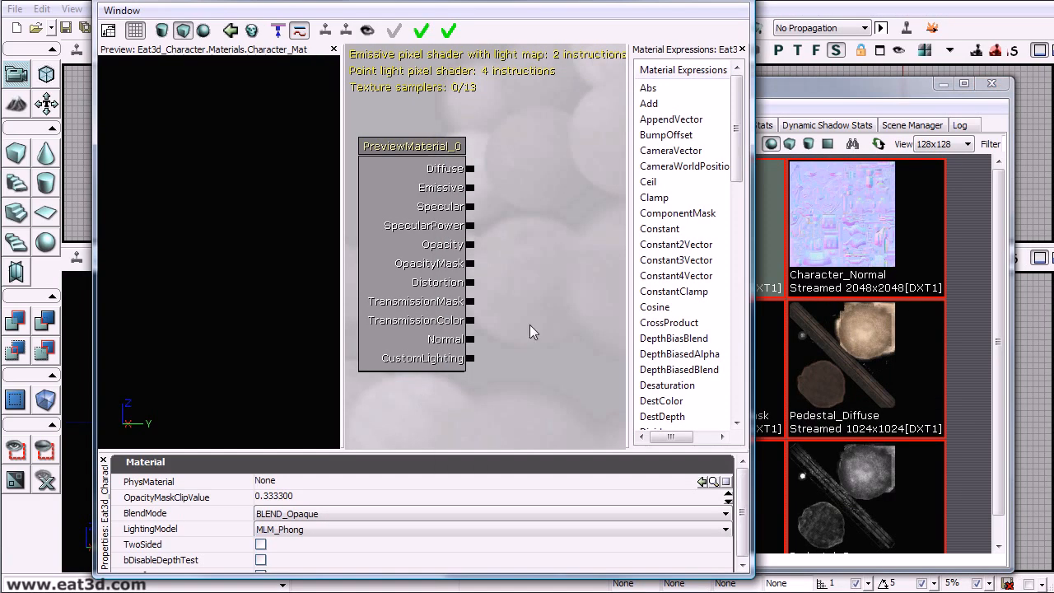
left_click_drag(738, 127, 742, 363)
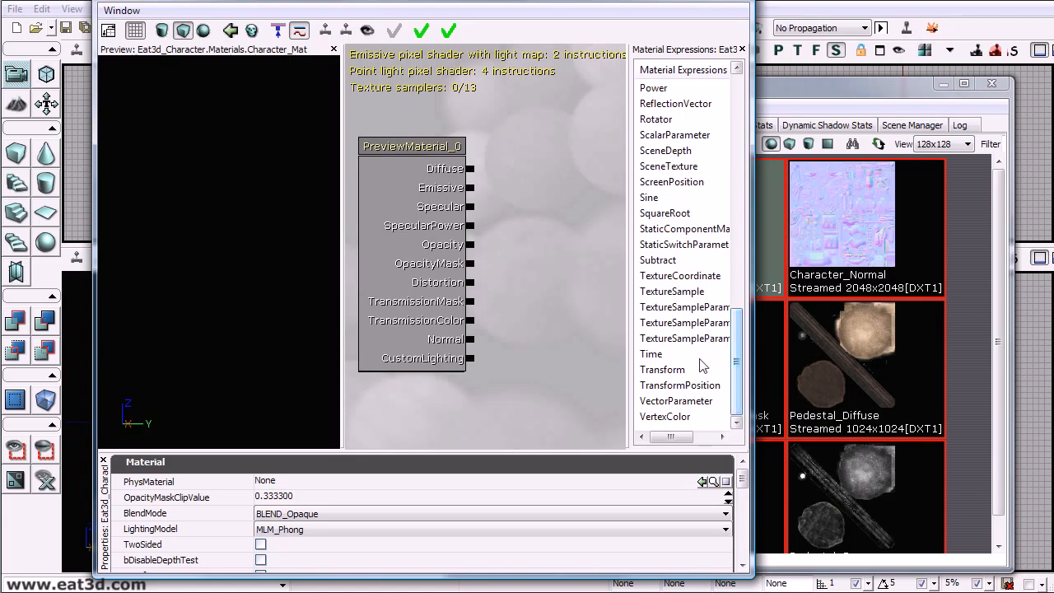
left_click_drag(686, 290, 571, 170)
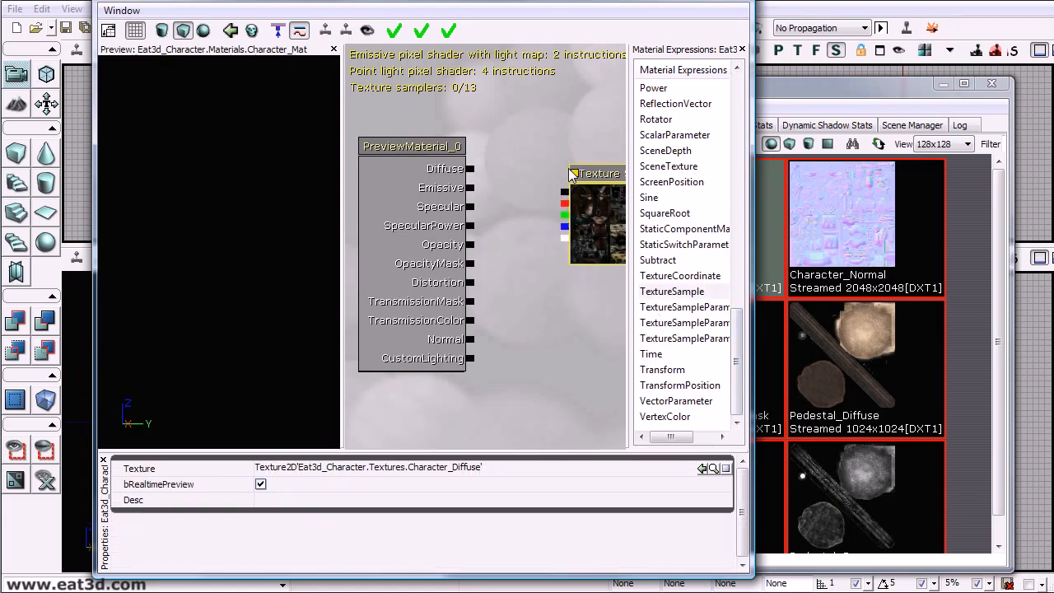
left_click_drag(471, 169, 564, 192)
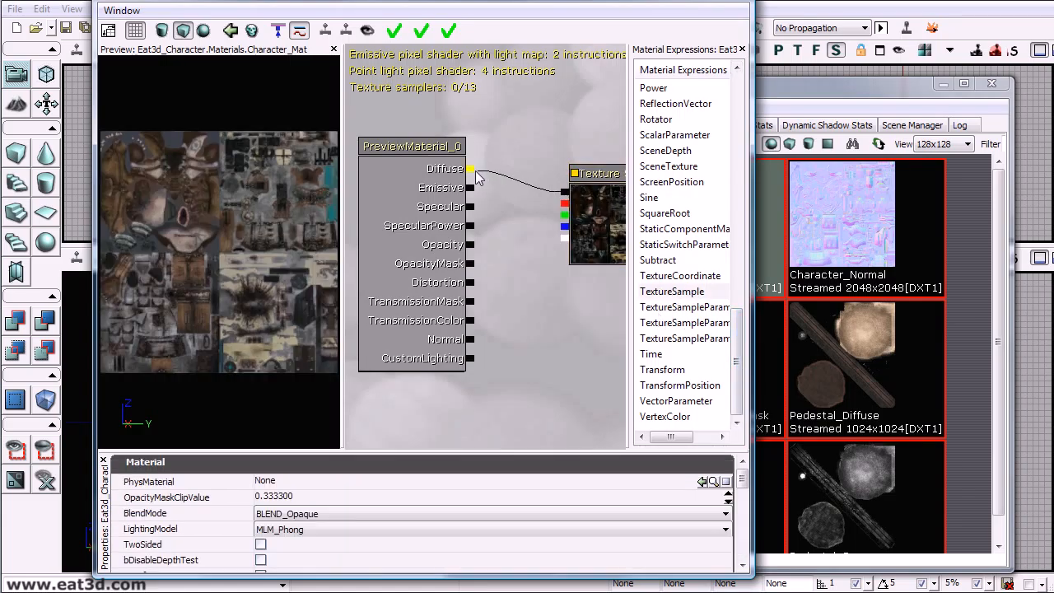
Add a TextureSample using Character_SpecGlowMask below the diffuse sample and connect its red channel to Specular
left_click(851, 347)
left_click(853, 347)
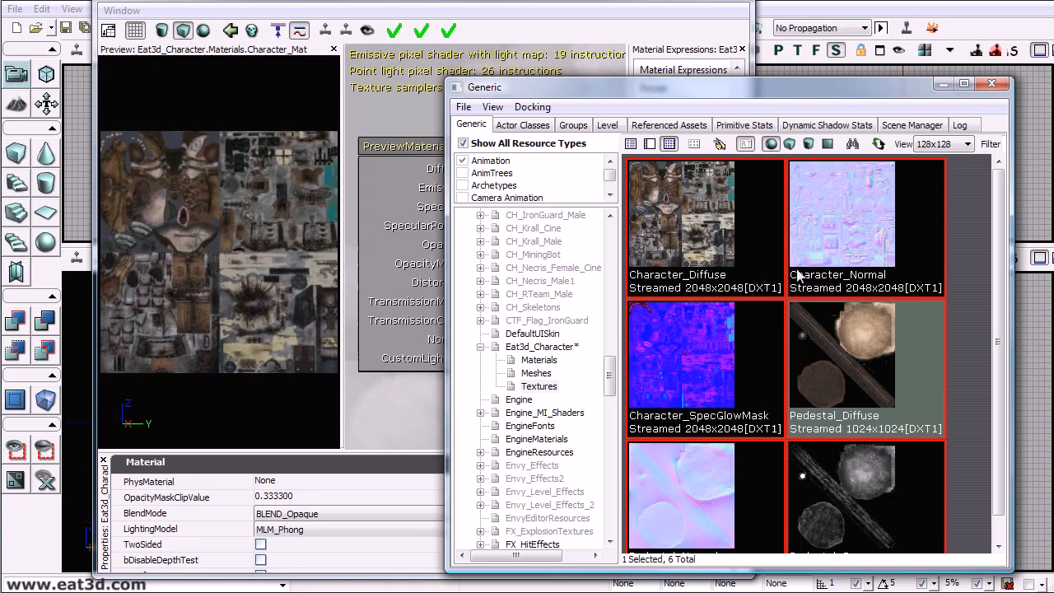
left_click(698, 363)
left_click(414, 418)
left_click_drag(579, 303, 580, 302)
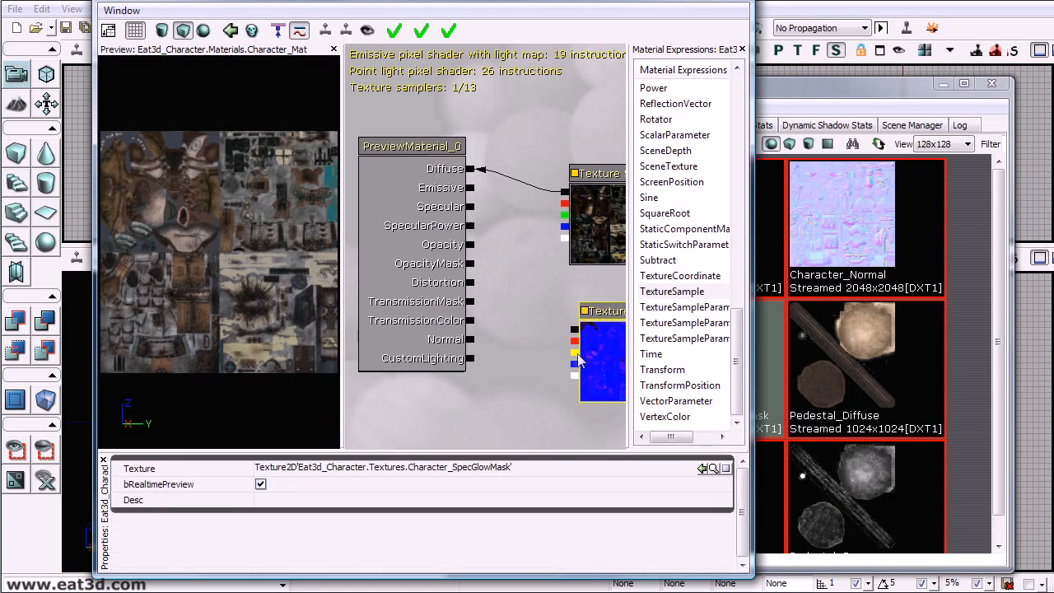
left_click_drag(579, 368, 518, 358)
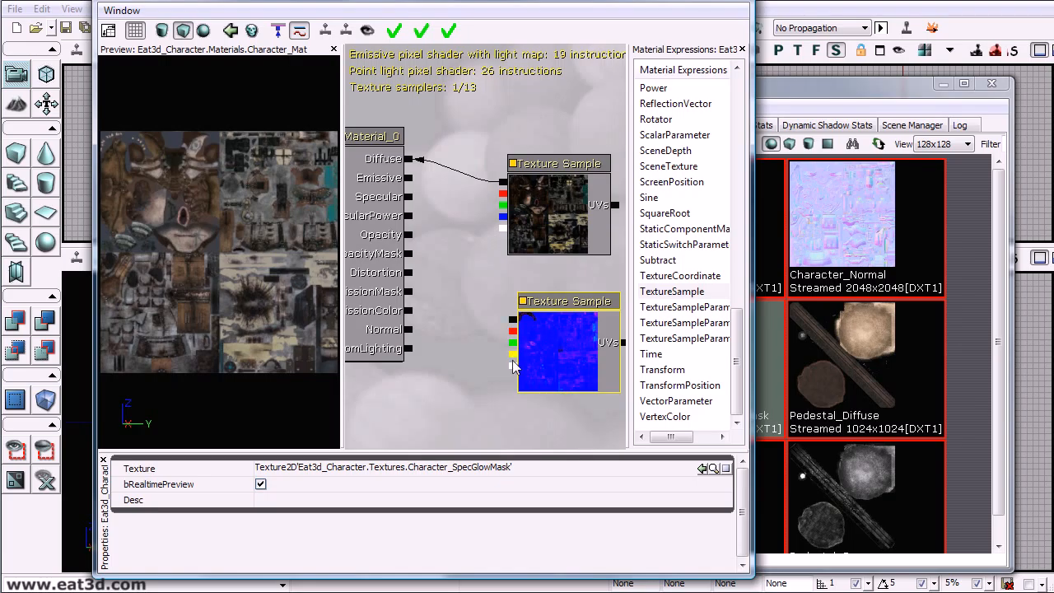
left_click(780, 395)
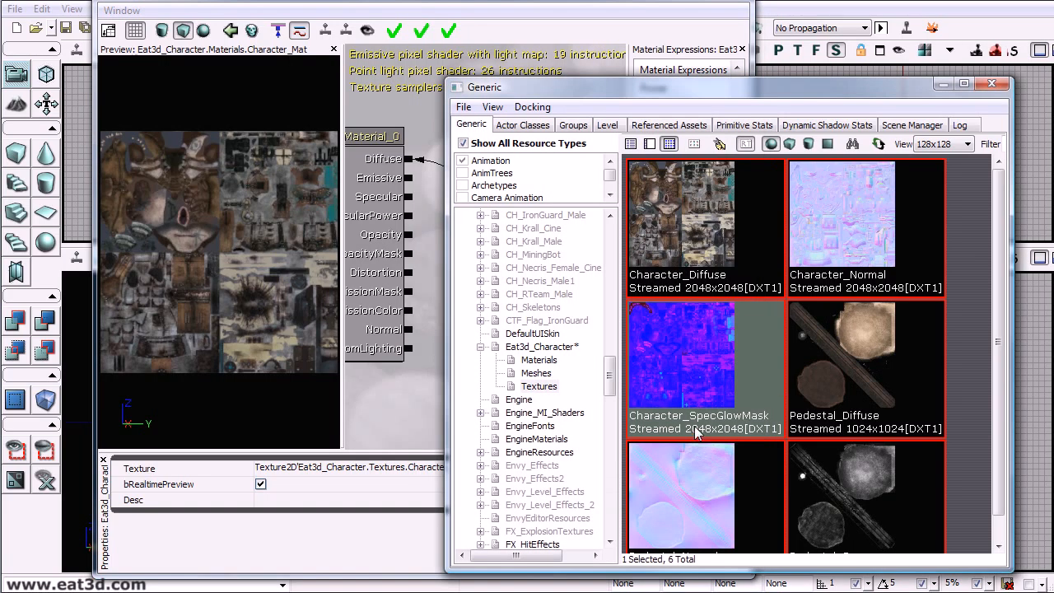
left_click(439, 411)
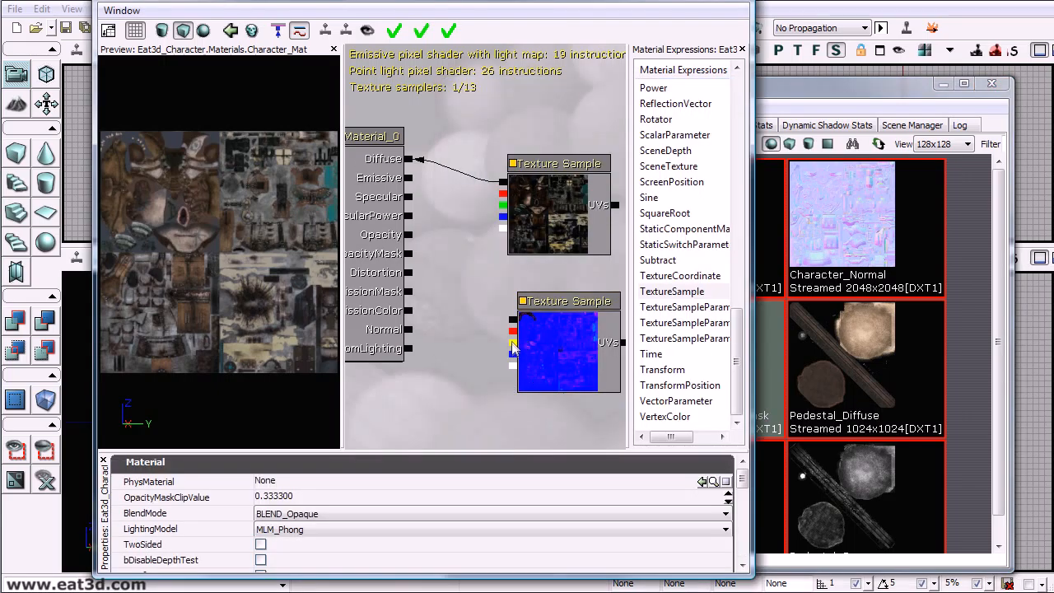
left_click_drag(512, 330, 410, 197)
Add a TextureSample using Character_Normal below the mask sample and connect its combined output to Normal
left_click_drag(510, 363, 578, 321)
left_click(574, 349)
left_click(834, 244)
left_click(401, 400)
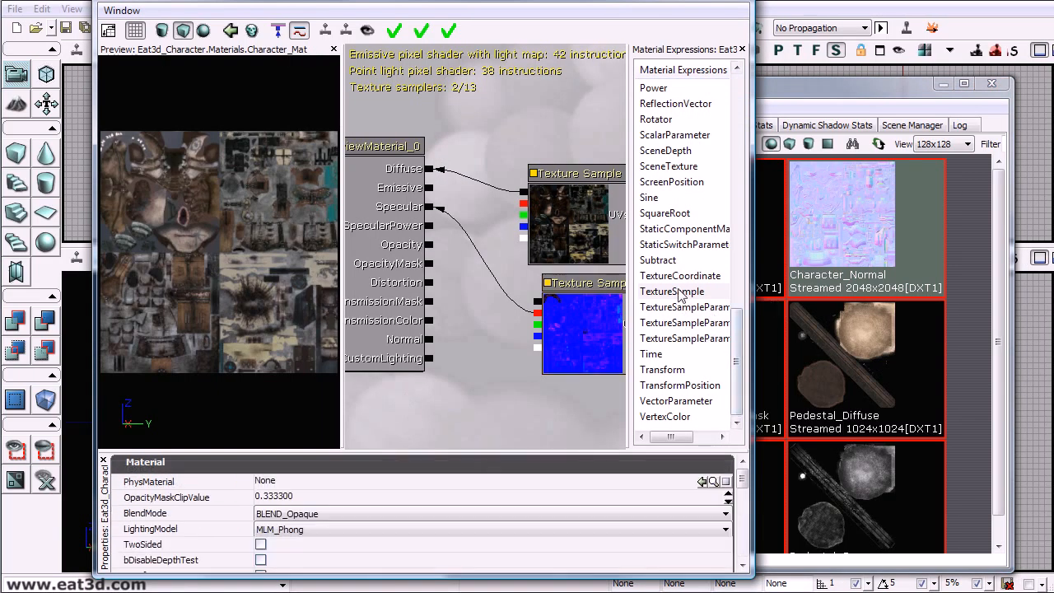
left_click_drag(534, 416, 446, 330)
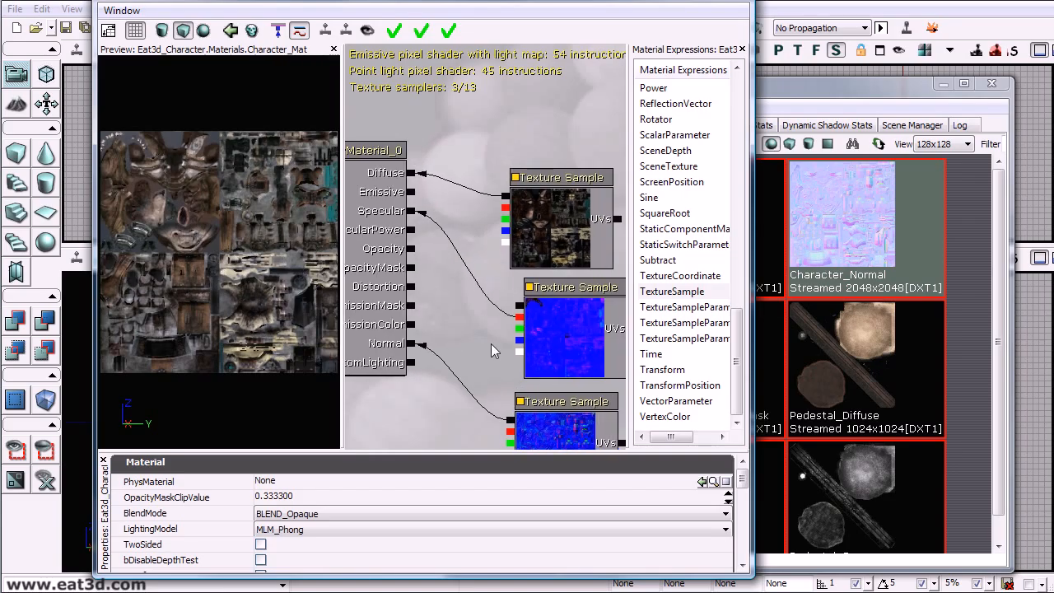
Connect the Character_SpecGlowMask sample's blue channel to OpacityMask and set the material's BlendMode to BLEND_Masked
left_click_drag(519, 339, 415, 276)
left_click(726, 514)
left_click(288, 536)
left_click_drag(230, 255, 173, 256)
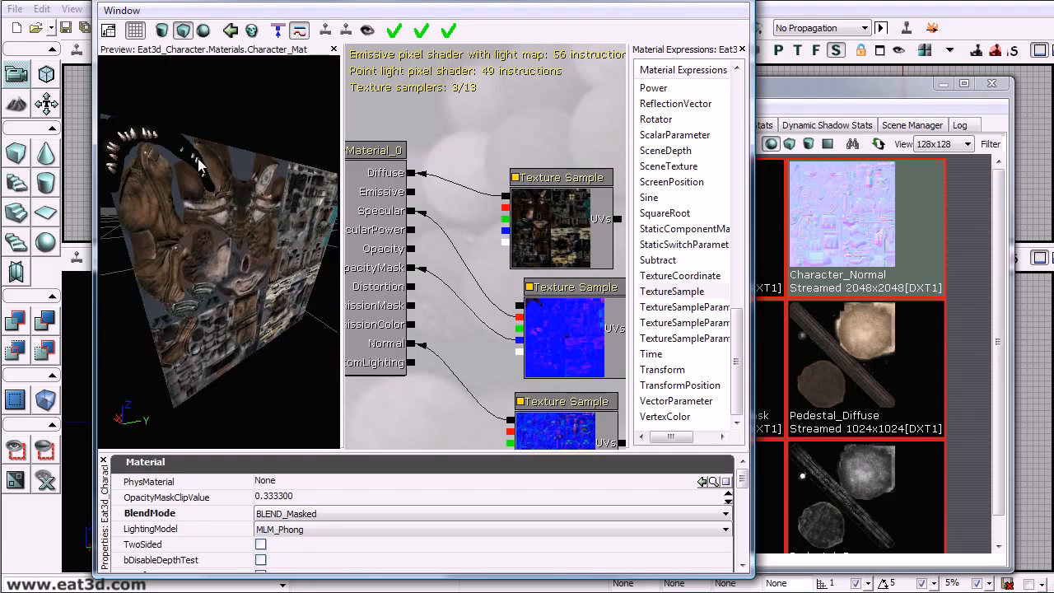
left_click_drag(250, 266, 285, 270)
Connect the Character_SpecGlowMask sample's green channel to Emissive and preview the material on a sphere
left_click_drag(534, 322, 393, 194)
left_click(514, 339)
left_click_drag(260, 275, 260, 274)
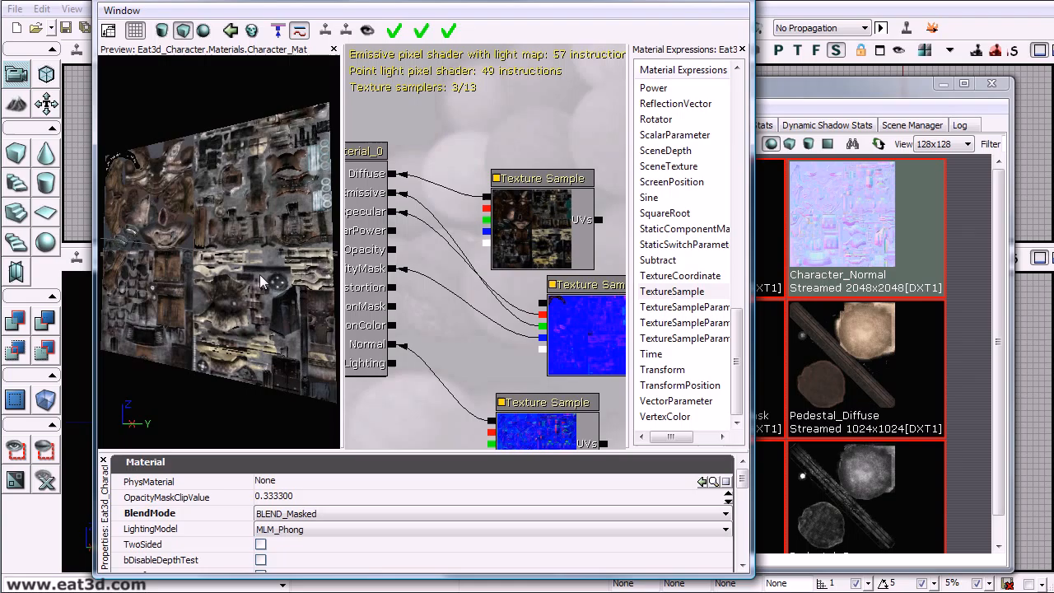
left_click(204, 30)
left_click_drag(234, 222, 190, 281)
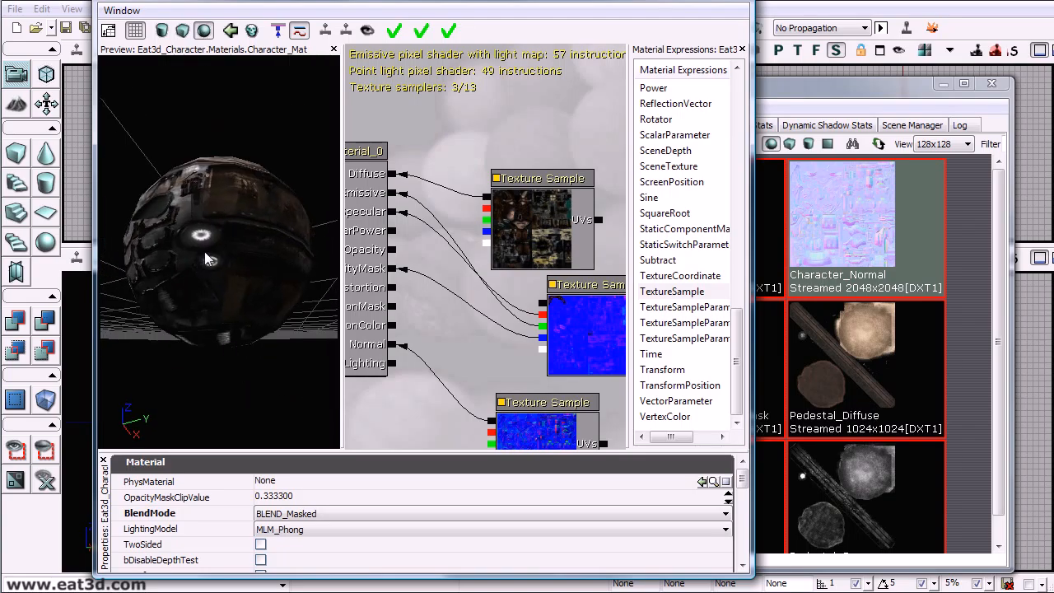
Move the Character_Diffuse and Character_SpecGlowMask samples up and away from the material node to make room between them
left_click_drag(466, 311, 448, 307)
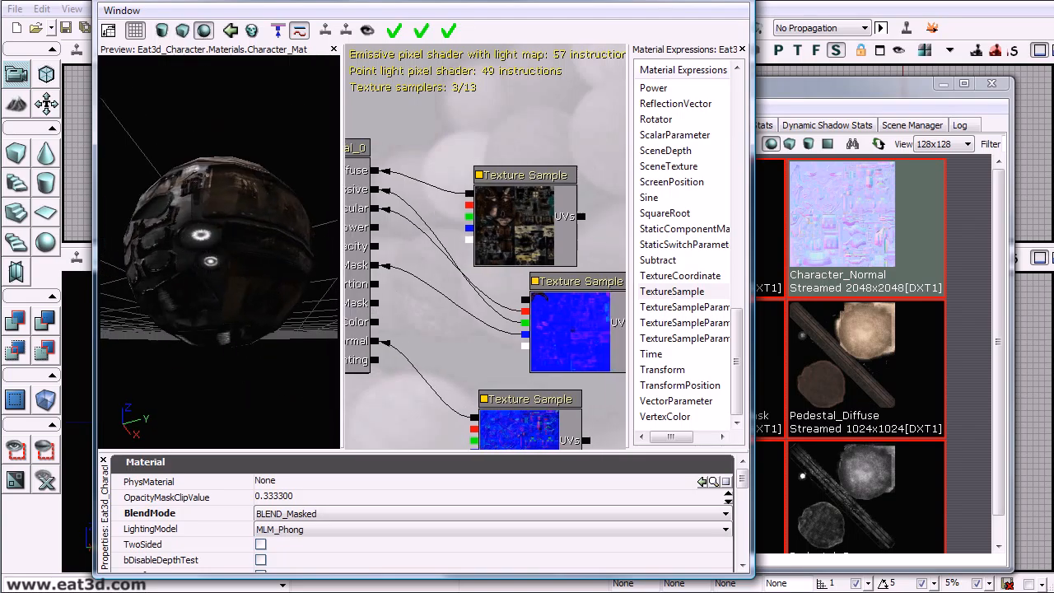
left_click(516, 242)
left_click_drag(516, 241, 528, 191, "ctrl")
left_click(549, 339)
left_click_drag(549, 338, 570, 315, "ctrl")
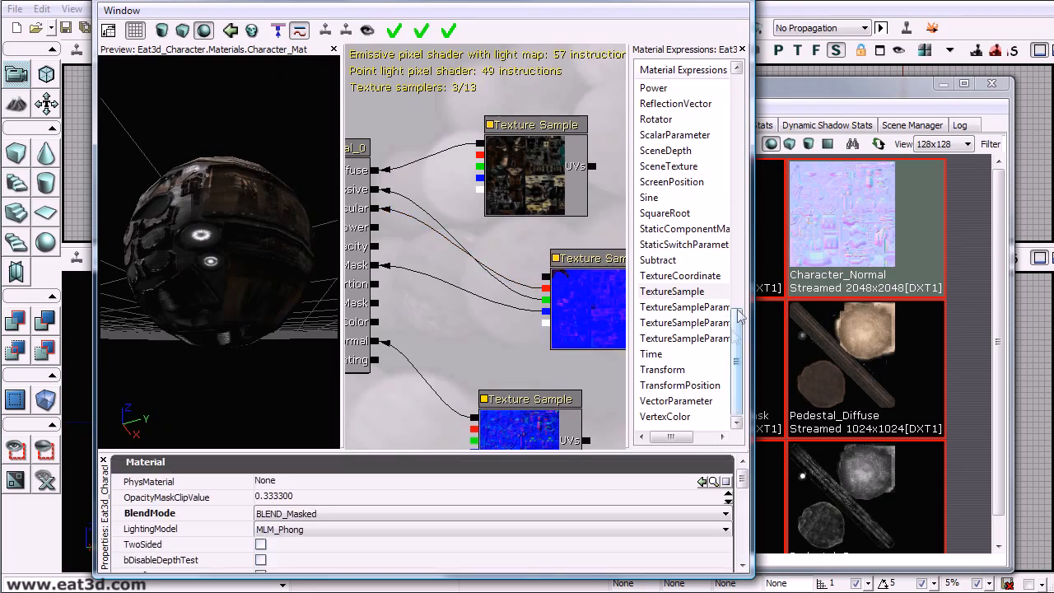
Add a Multiply expression beside the mask sample and connect the Character_SpecGlowMask sample's green channel to its A input
left_click_drag(740, 335, 755, 248)
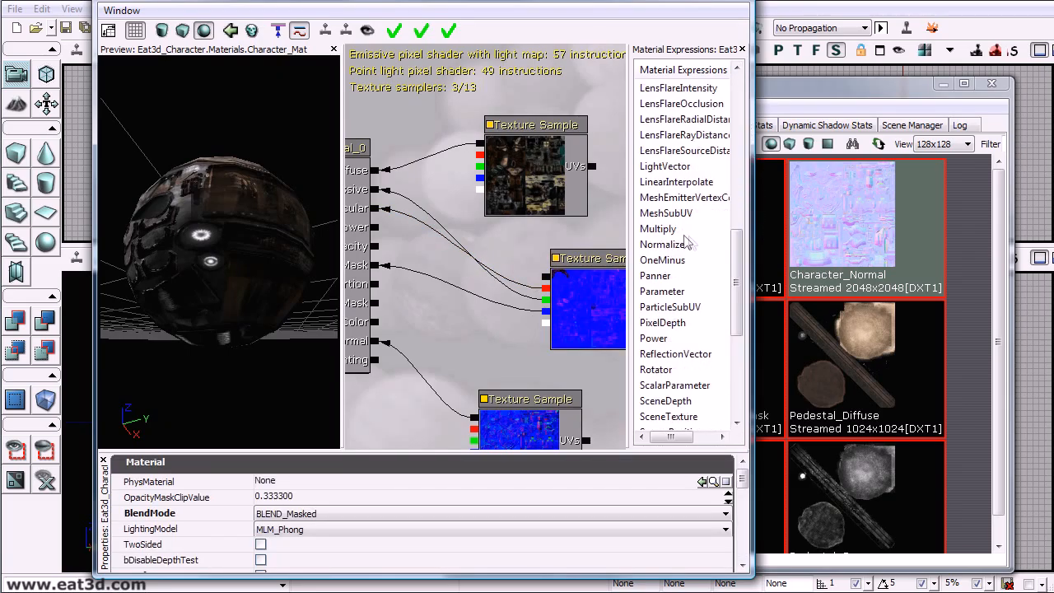
left_click_drag(658, 229, 466, 263)
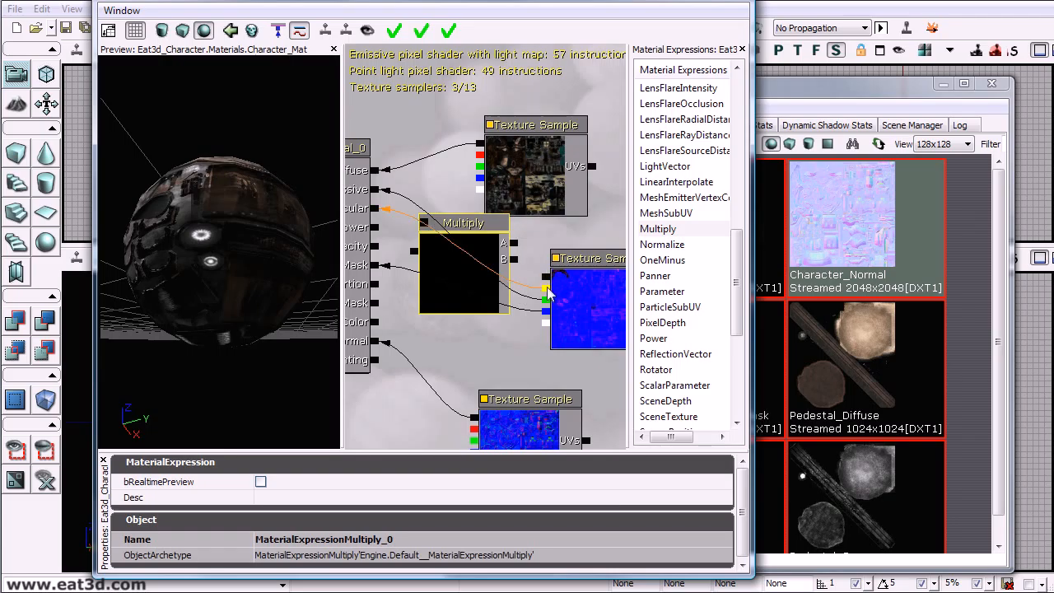
left_click_drag(546, 300, 515, 243)
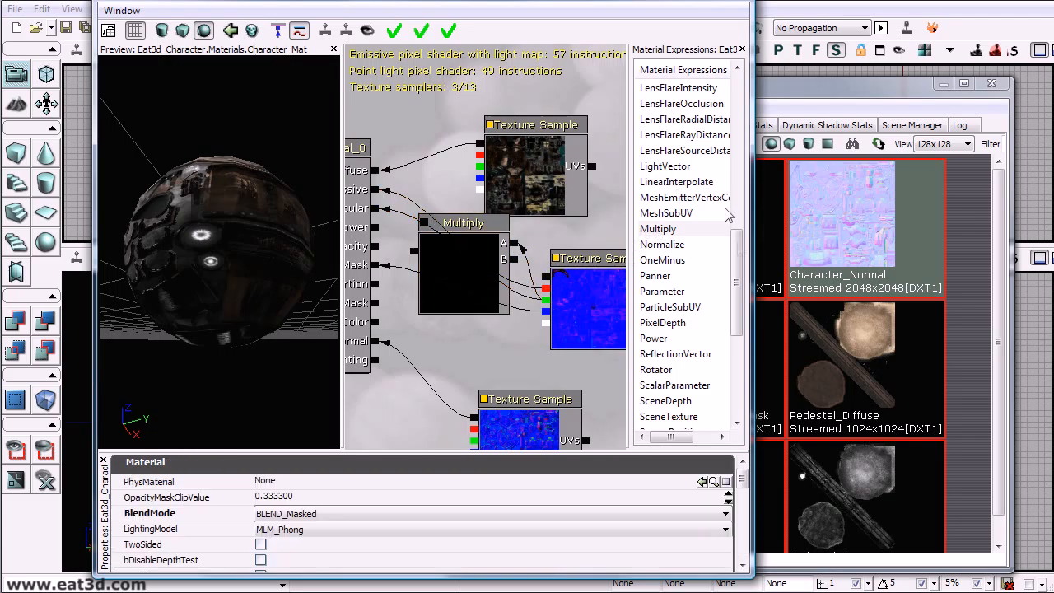
Feed a new Constant3Vector into the Multiply's B input and connect the Multiply output to the material's Emissive
scroll(679, 247, "up", 10)
left_click_drag(681, 262, 576, 306)
left_click_drag(576, 306, 588, 248)
left_click(546, 299)
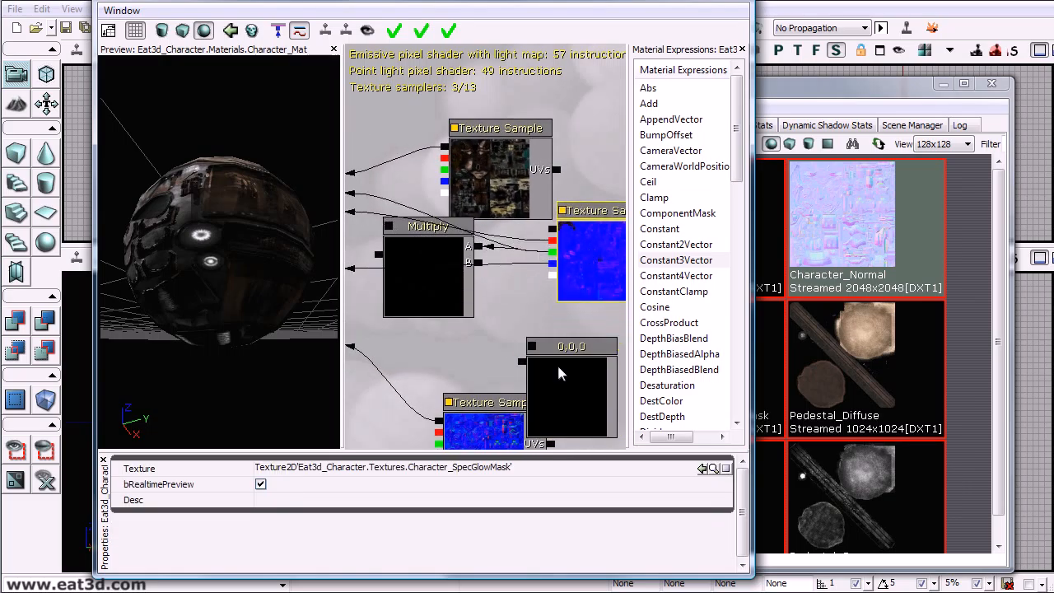
left_click(555, 370)
left_click_drag(555, 374, 478, 263, "ctrl")
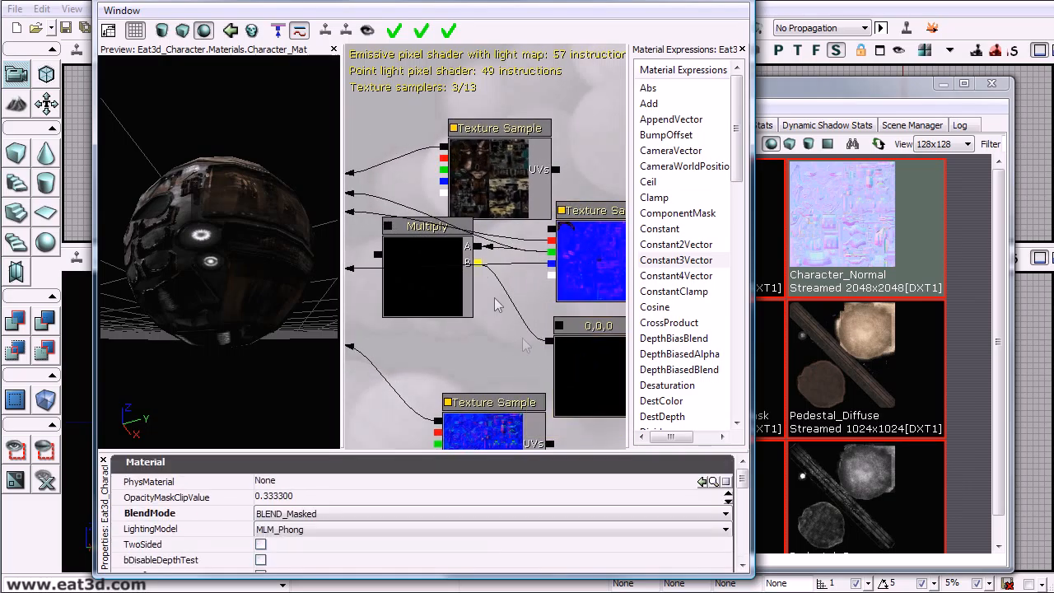
left_click_drag(490, 356, 523, 374)
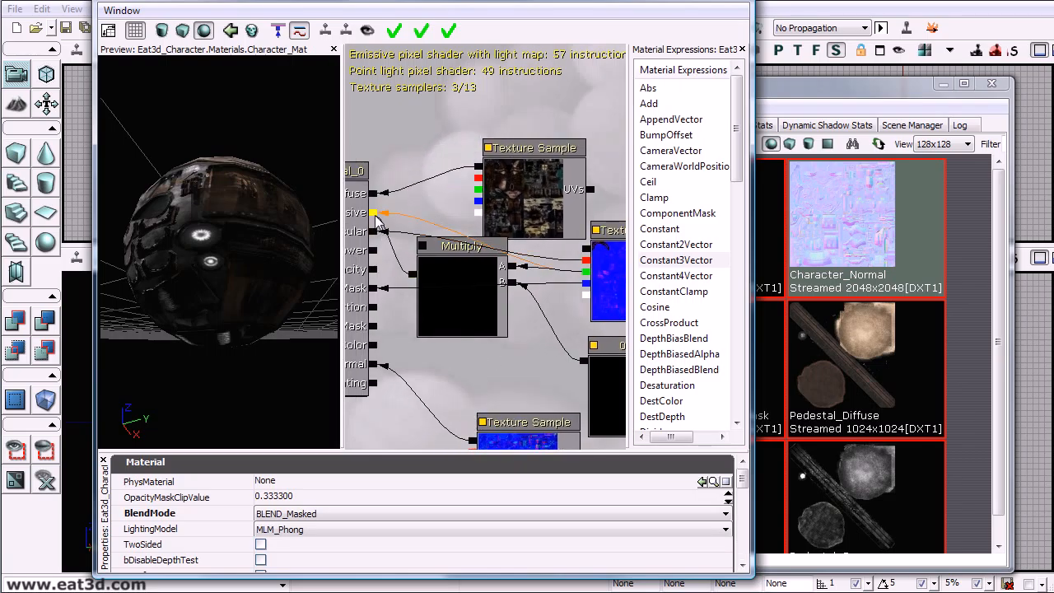
left_click_drag(582, 281, 532, 262)
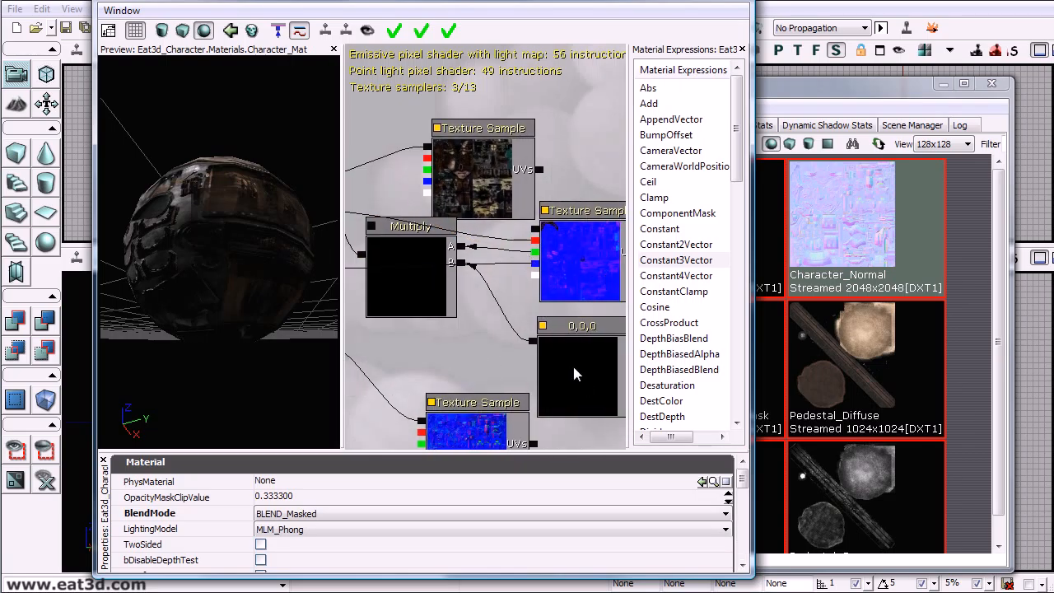
Set the Constant3Vector's R, G and B values to 1 each
left_click(574, 375)
left_click(304, 467)
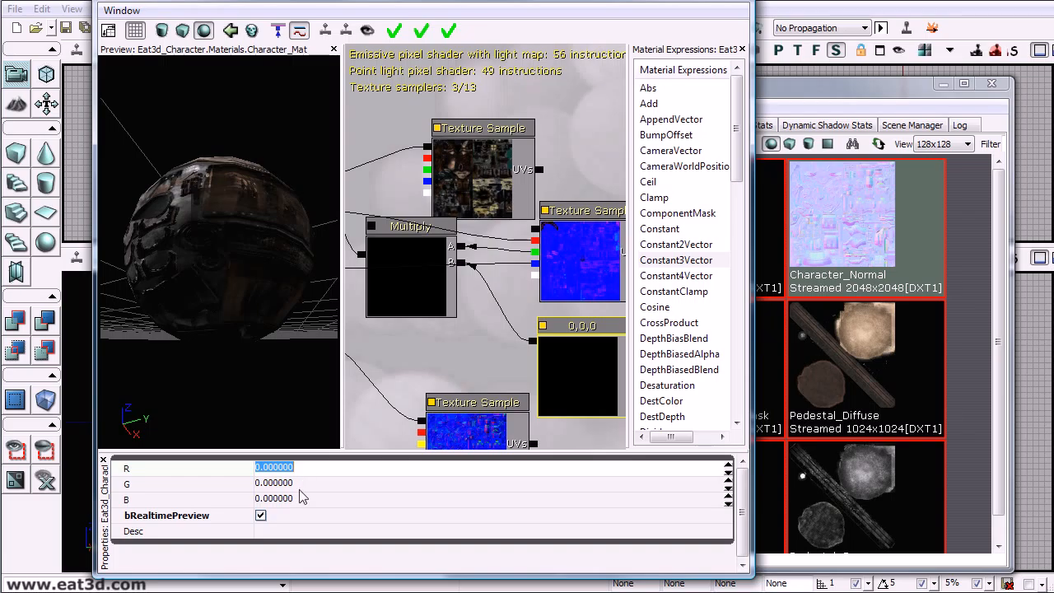
type("1")
left_click(284, 484)
type("1")
left_click(278, 498)
type("1")
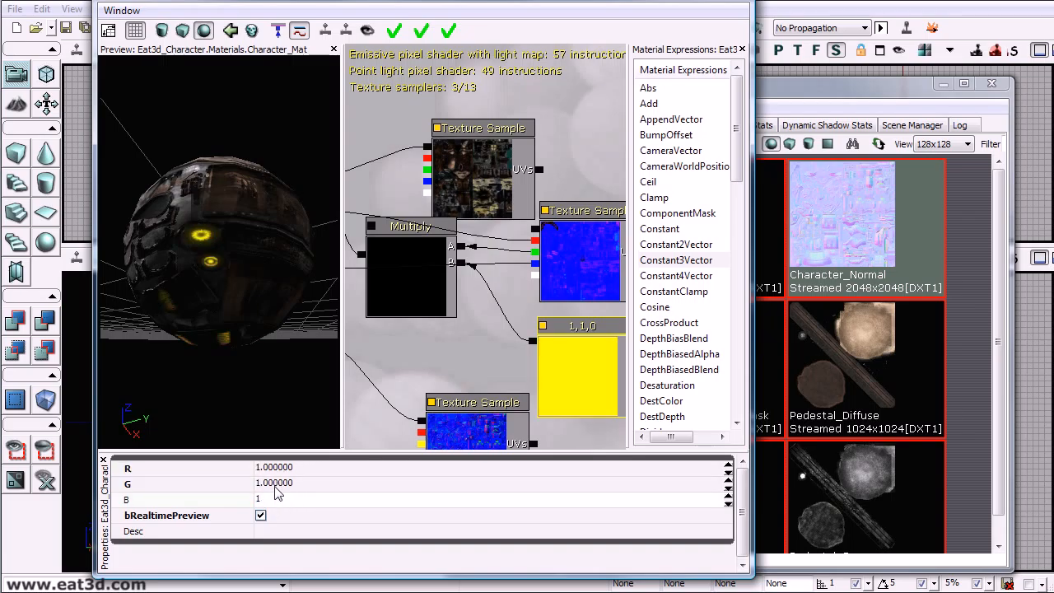
left_click(276, 483)
left_click_drag(509, 367, 500, 363)
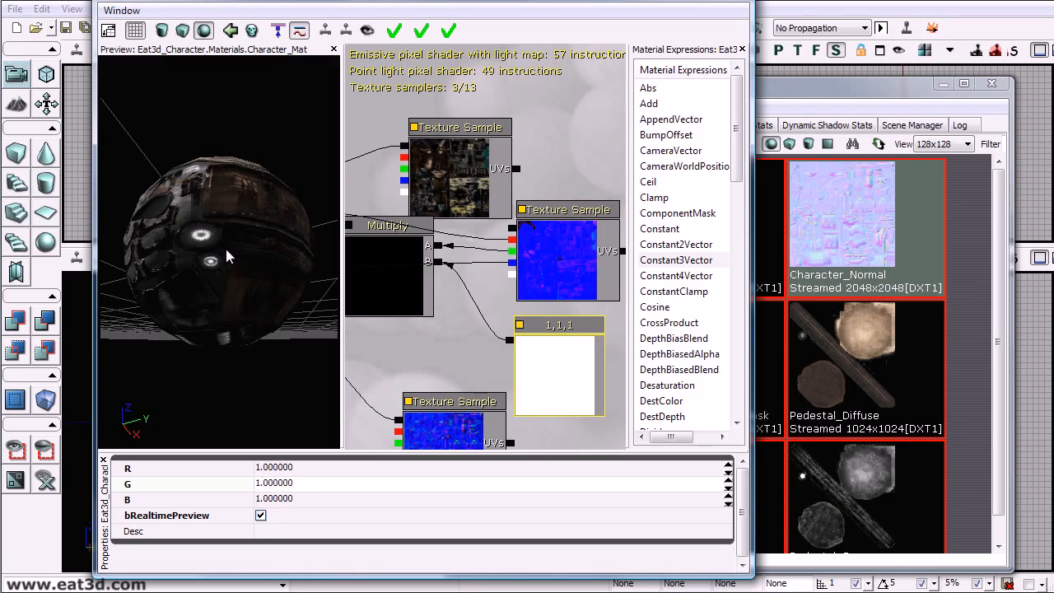
Tint the glow blue by setting the Constant3Vector to R 0.5, G 3 and B 5
left_click(274, 484)
type("3")
left_click(277, 500)
type("5")
left_click(282, 486)
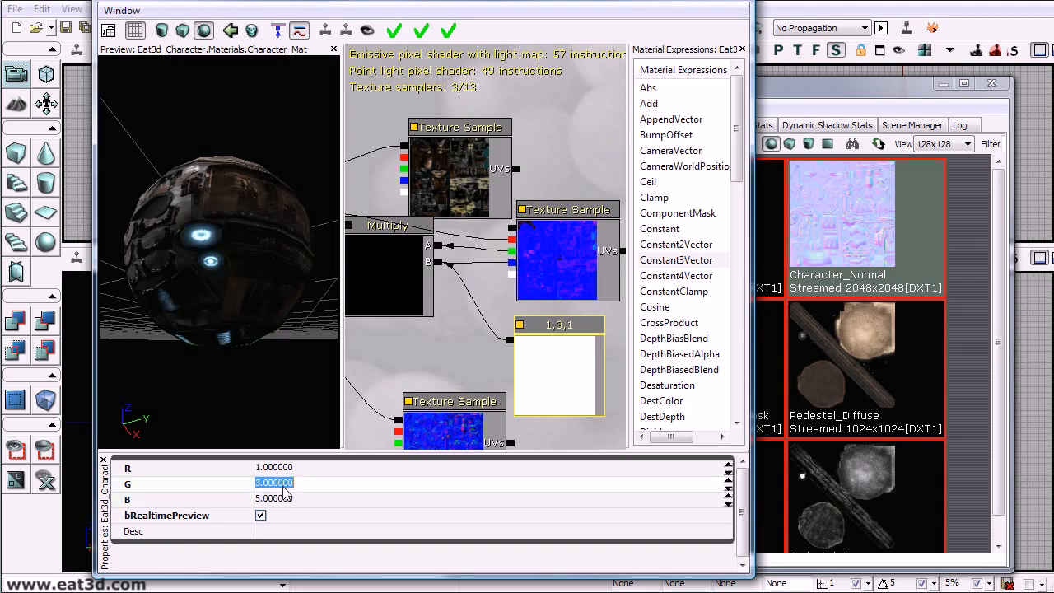
left_click(278, 467)
type(".5")
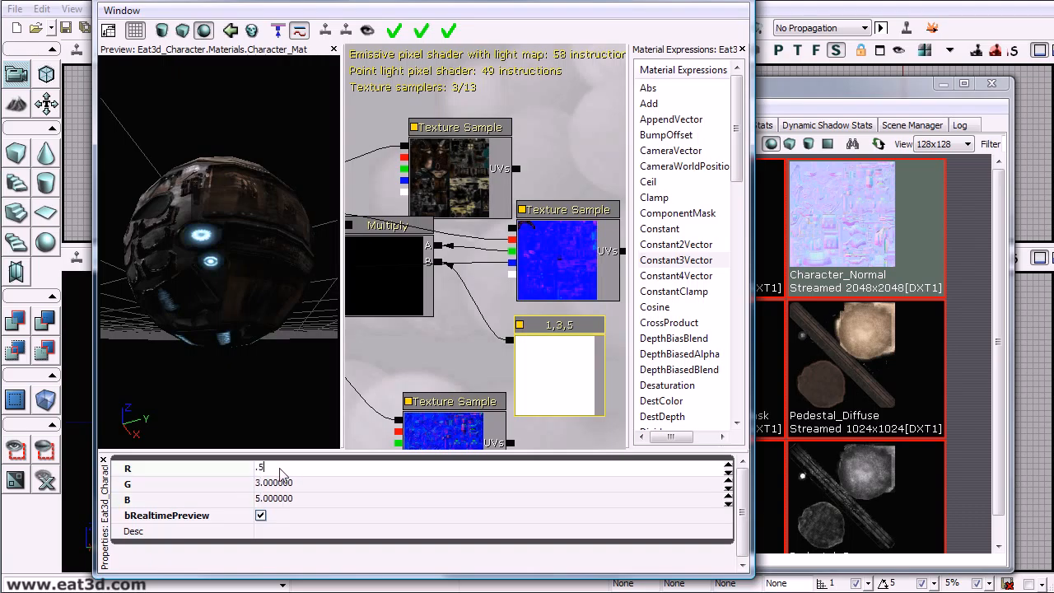
key("Return")
Check the glow on the preview sphere, apply the Character_Mat changes and close its material editor
left_click_drag(214, 266, 191, 306)
left_click_drag(513, 219, 556, 239)
left_click(395, 31)
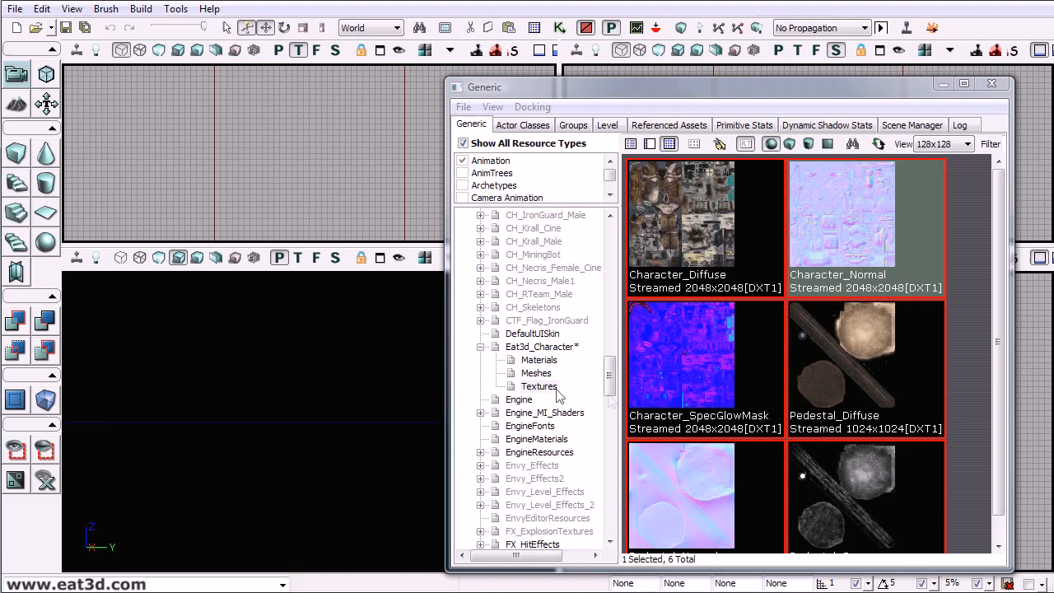
Create a new material named Pedestal_Mat in the Materials group of the Eat3d_Character package
left_click(539, 360)
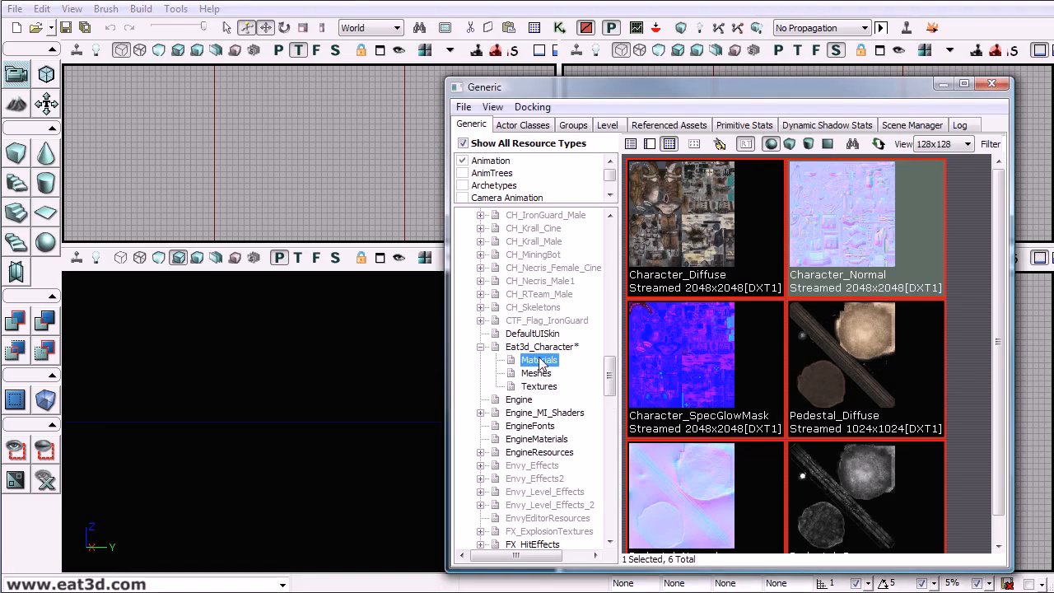
right_click(687, 360)
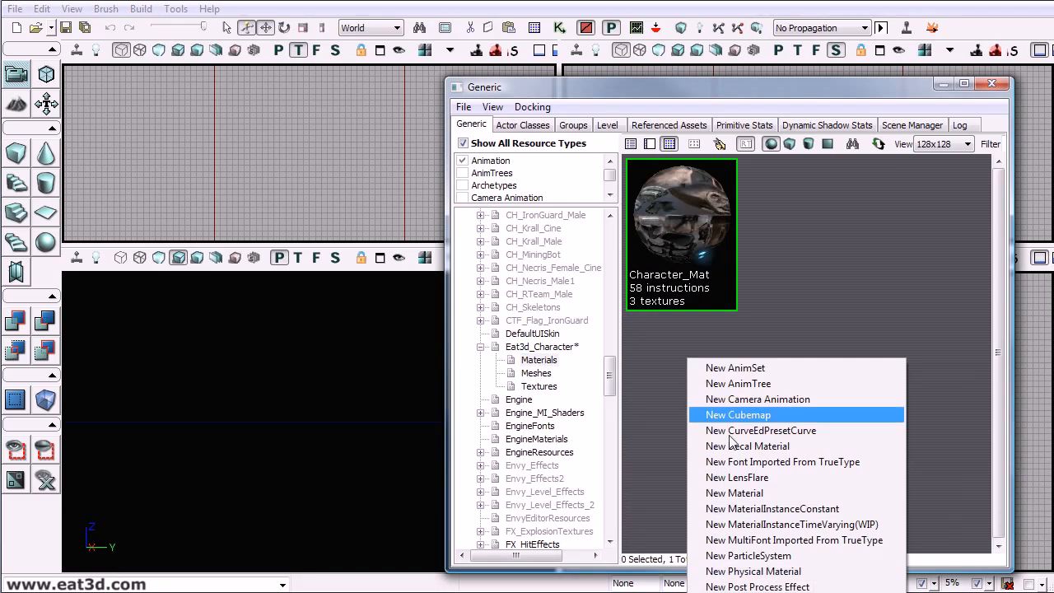
left_click(741, 493)
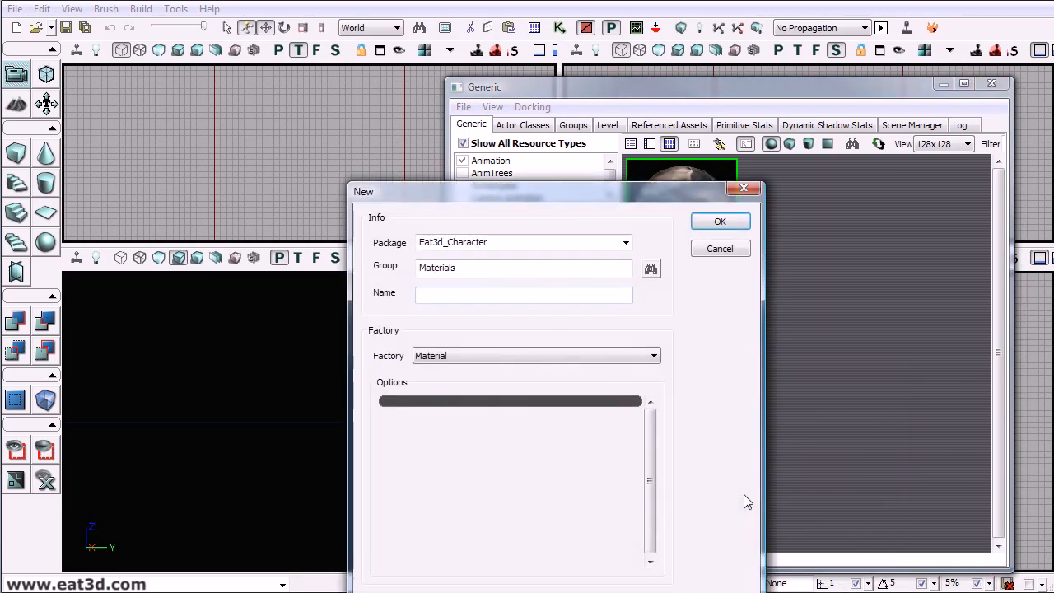
type("Pedestal_Mat")
key("Return")
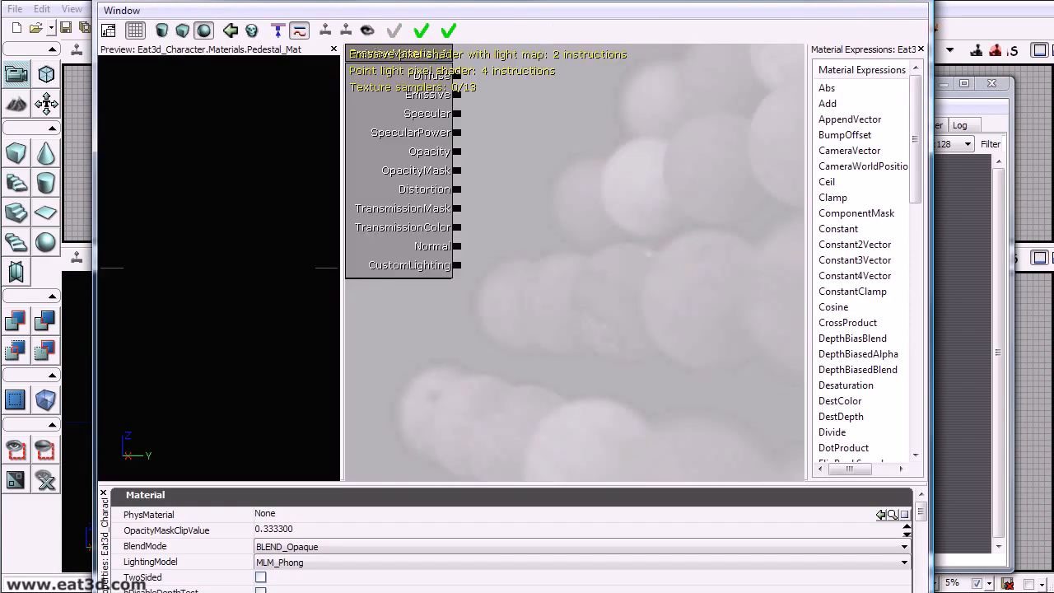
Add a TextureSample using Pedestal_Diffuse to Pedestal_Mat and connect its combined output to Diffuse
left_click_drag(92, 0, 126, 3)
left_click(914, 272)
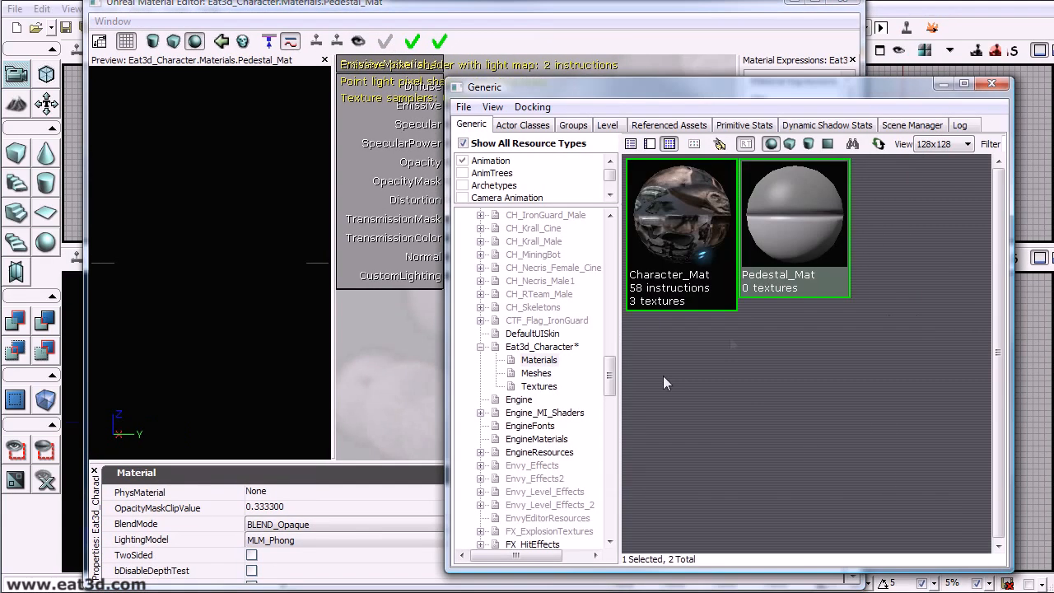
left_click(539, 386)
left_click(406, 359)
scroll(789, 362, "down", 15)
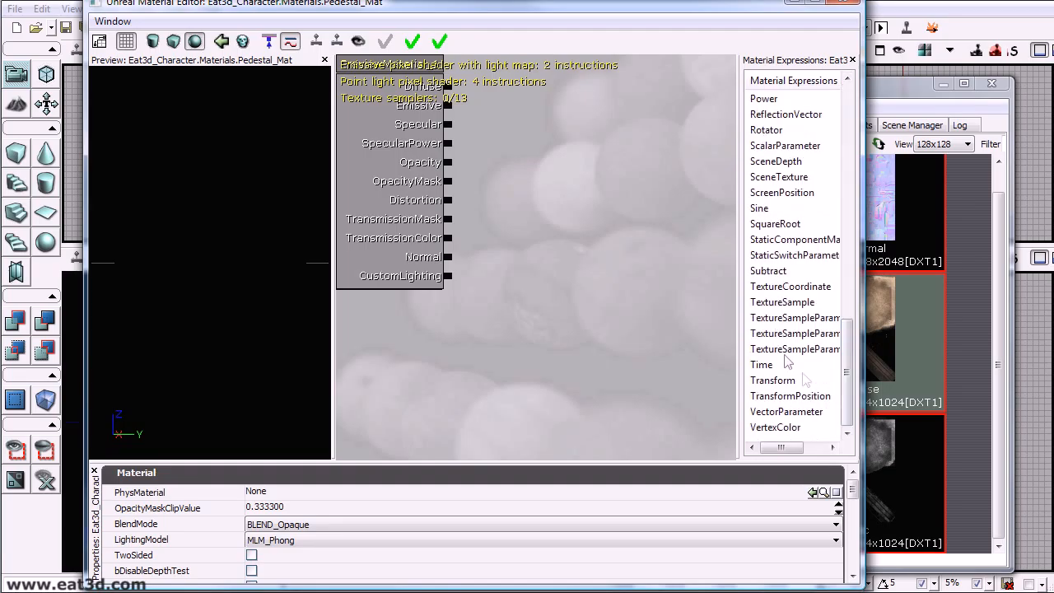
left_click_drag(782, 301, 468, 161)
left_click_drag(664, 252, 597, 211)
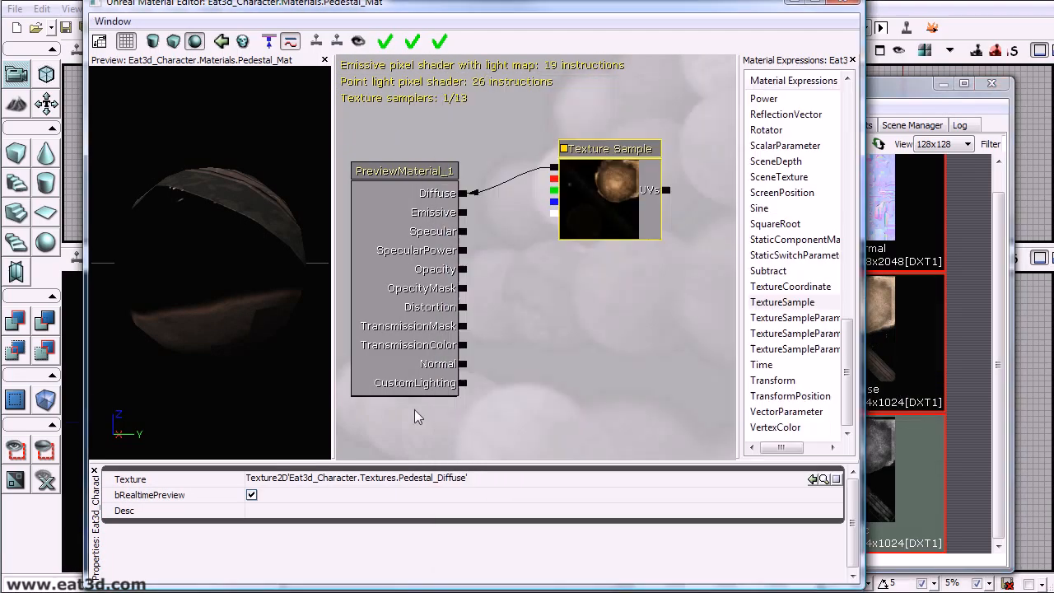
Add a TextureSample using Pedestal_Spec below the diffuse sample and connect its combined output to Specular
left_click(667, 333)
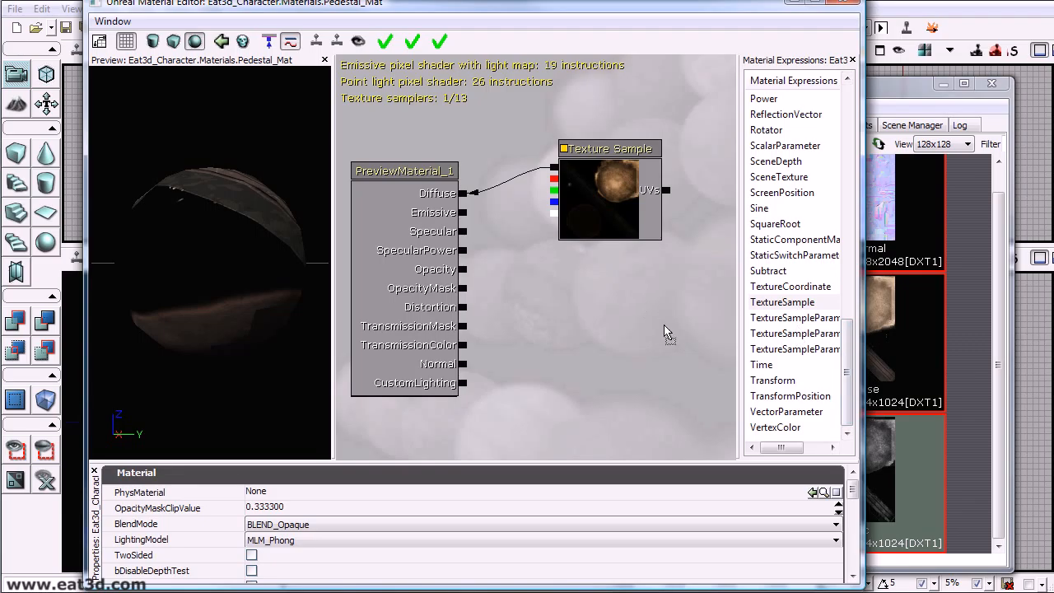
left_click_drag(664, 325, 638, 300)
left_click_drag(659, 344, 614, 300, "ctrl")
left_click_drag(583, 278, 463, 231)
Add a TextureSample using Pedestal_Normal below the specular sample and connect its combined output to Normal
left_click(900, 422)
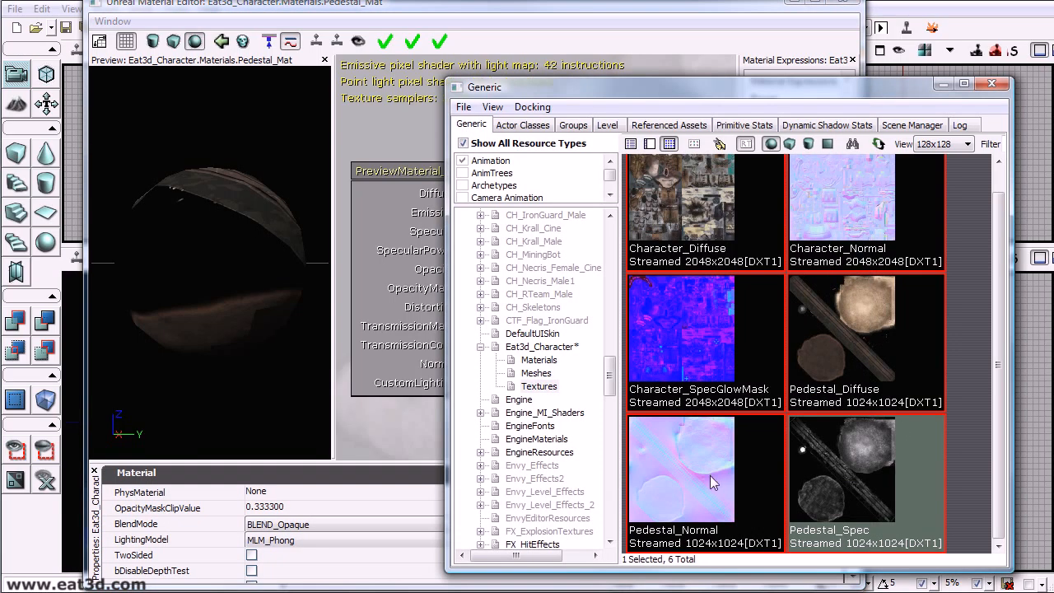
left_click(710, 475)
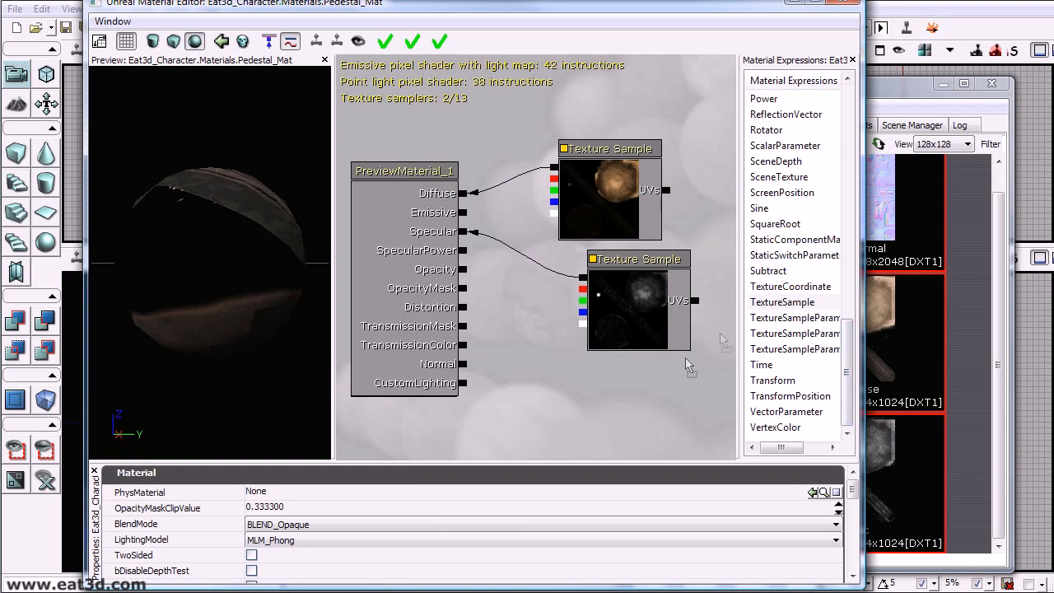
left_click(577, 417)
left_click_drag(567, 430, 463, 363)
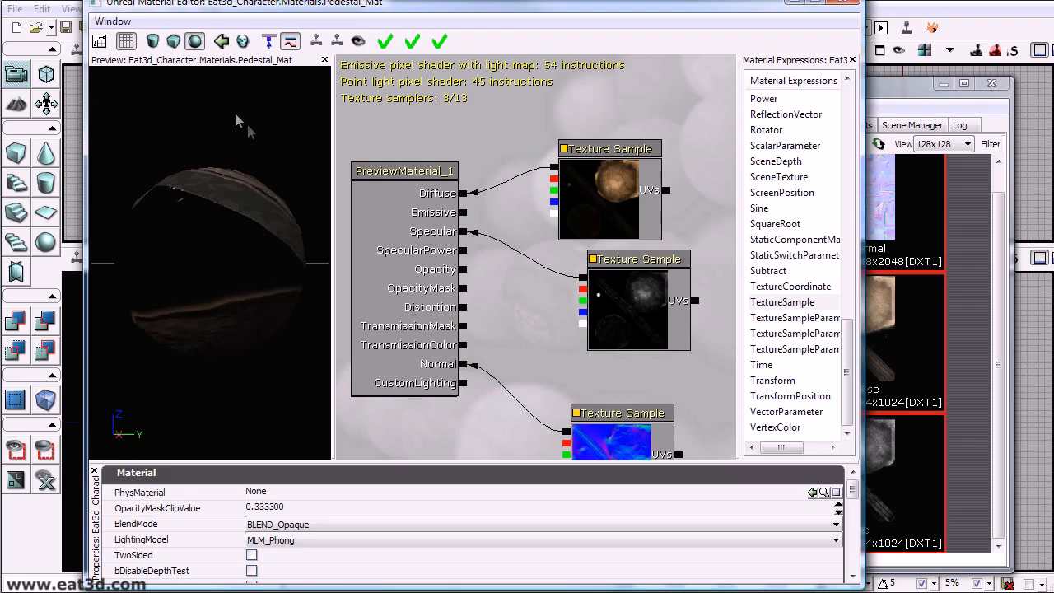
Preview Pedestal_Mat on a cube, apply its changes and close the material editor
left_click(174, 42)
left_click_drag(242, 261, 218, 262)
left_click(383, 40)
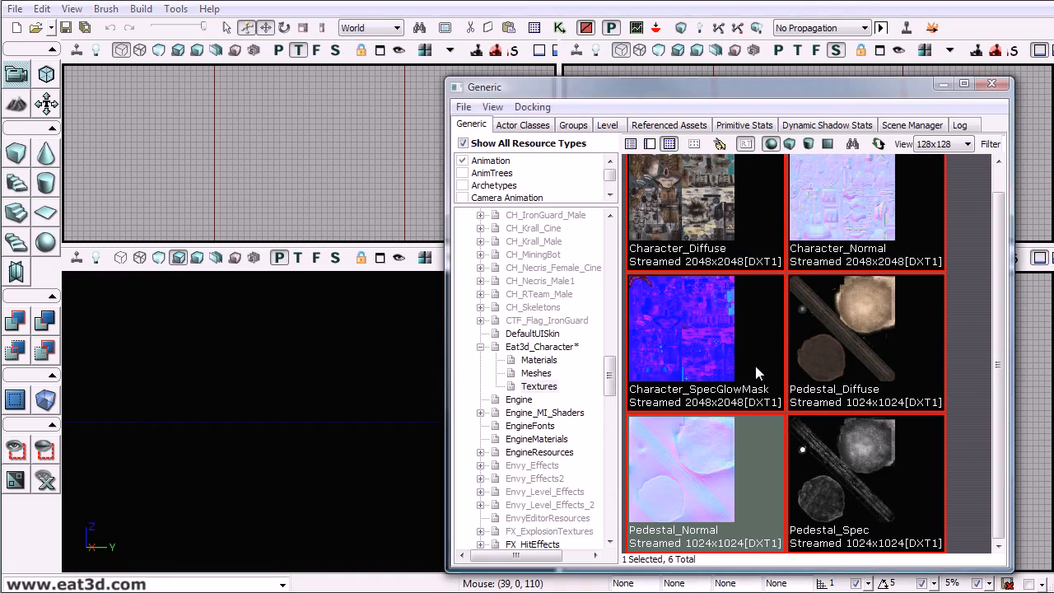
Save the package as Eat3d_Character.upk in the Turntable folder
left_click(756, 365)
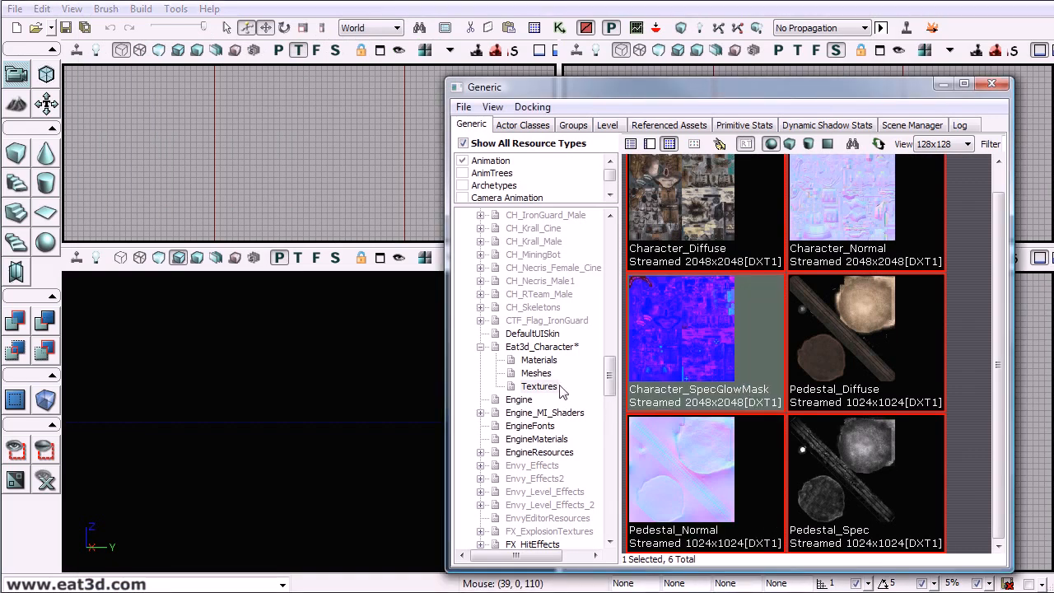
left_click(536, 373)
left_click(537, 360)
right_click(547, 363)
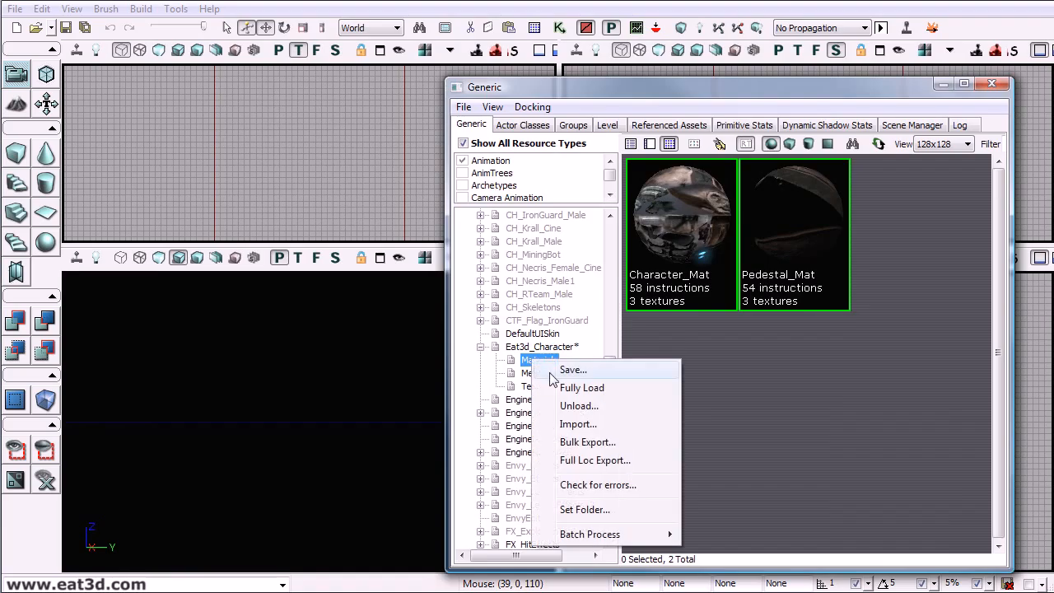
left_click(551, 370)
double_click(574, 201)
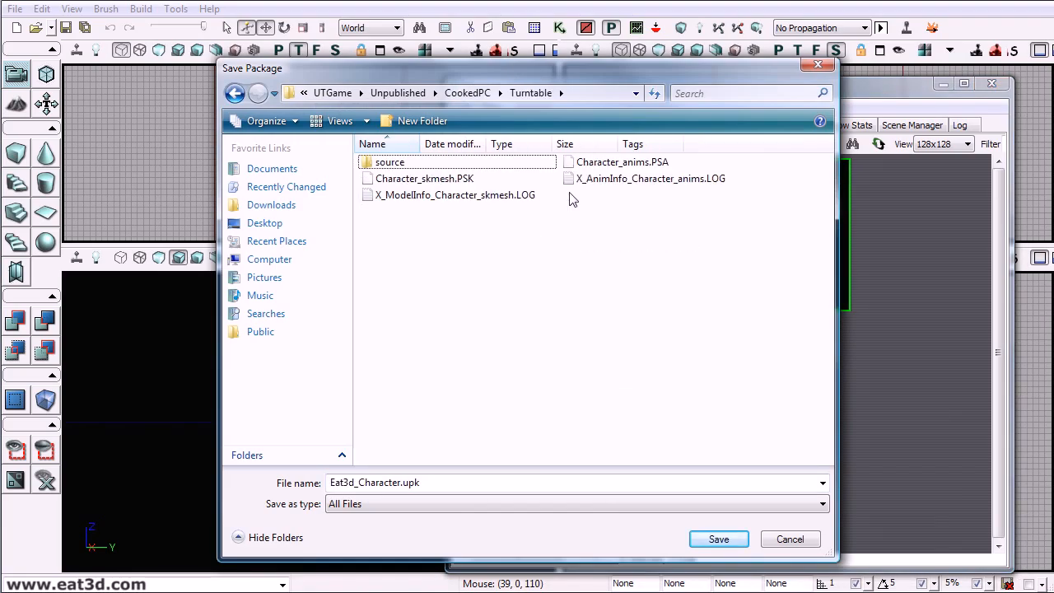
left_click(710, 539)
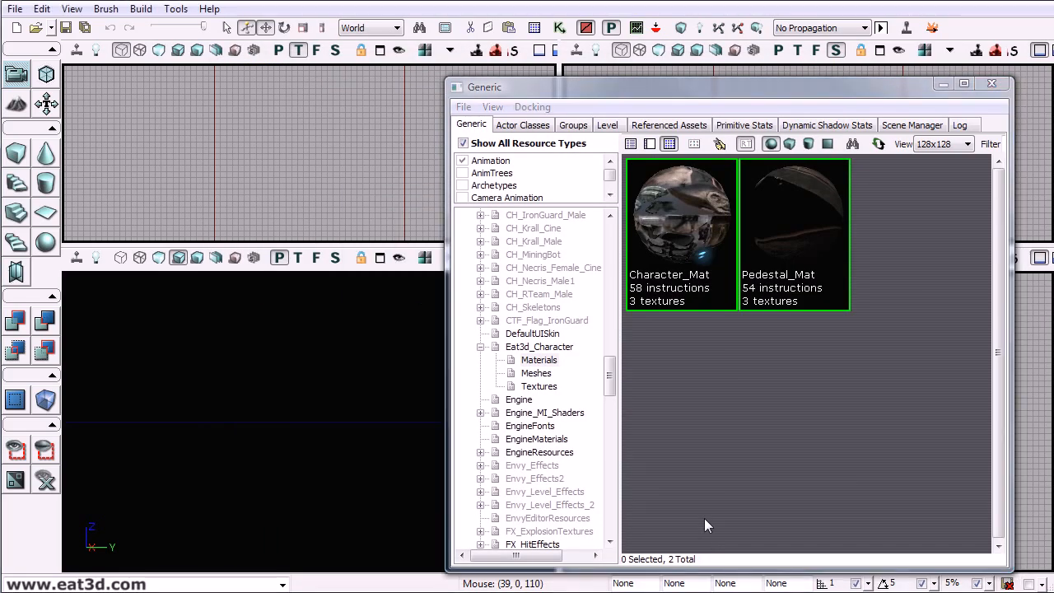
Open Character_mesh and Pedestal_mesh from the Meshes group in the static mesh editor
left_click(544, 376)
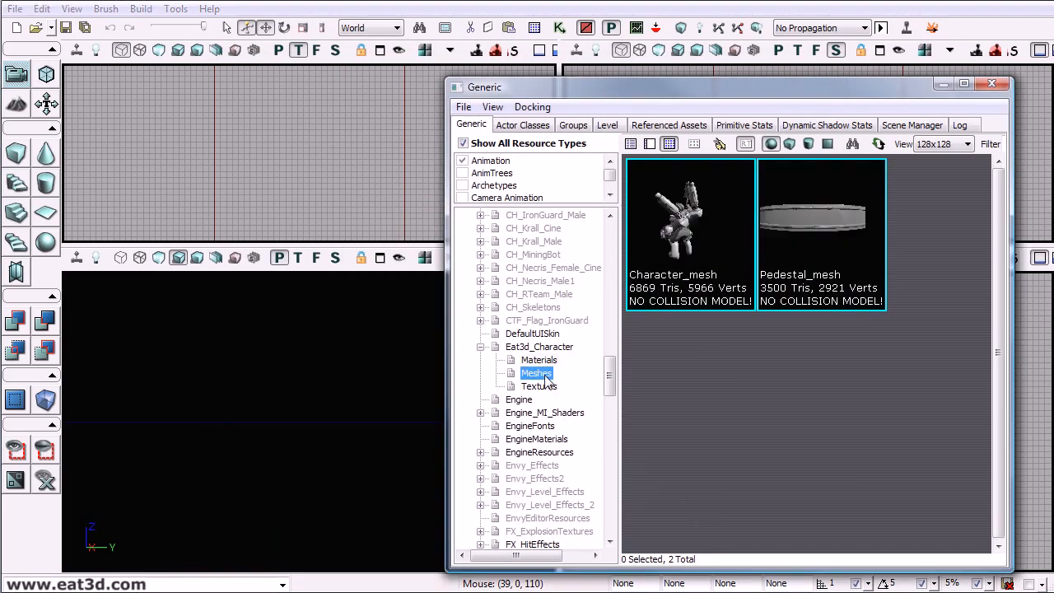
left_click(698, 221)
double_click(698, 214)
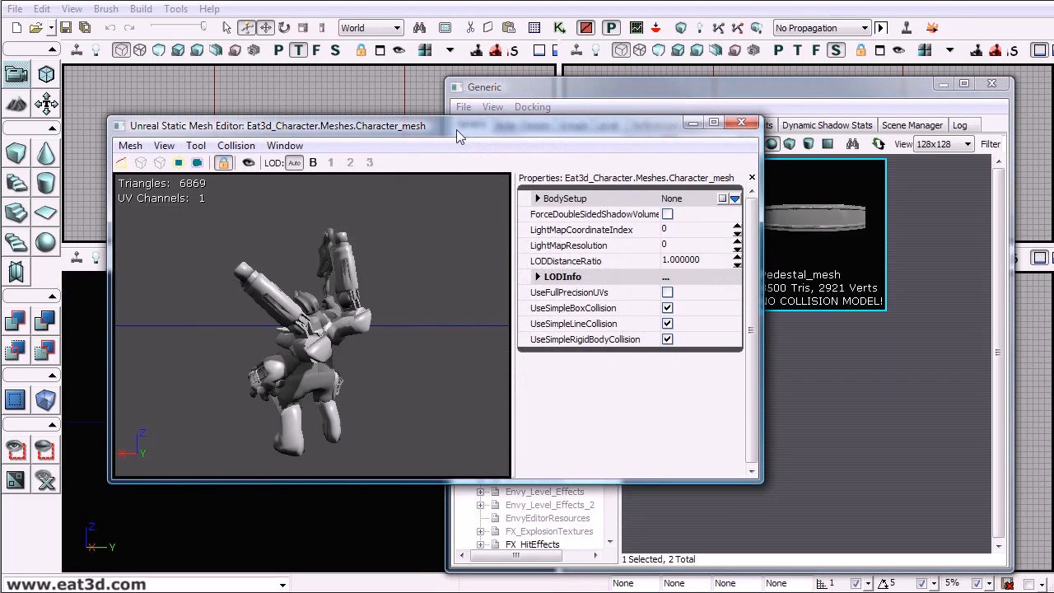
double_click(828, 233)
left_click(824, 354)
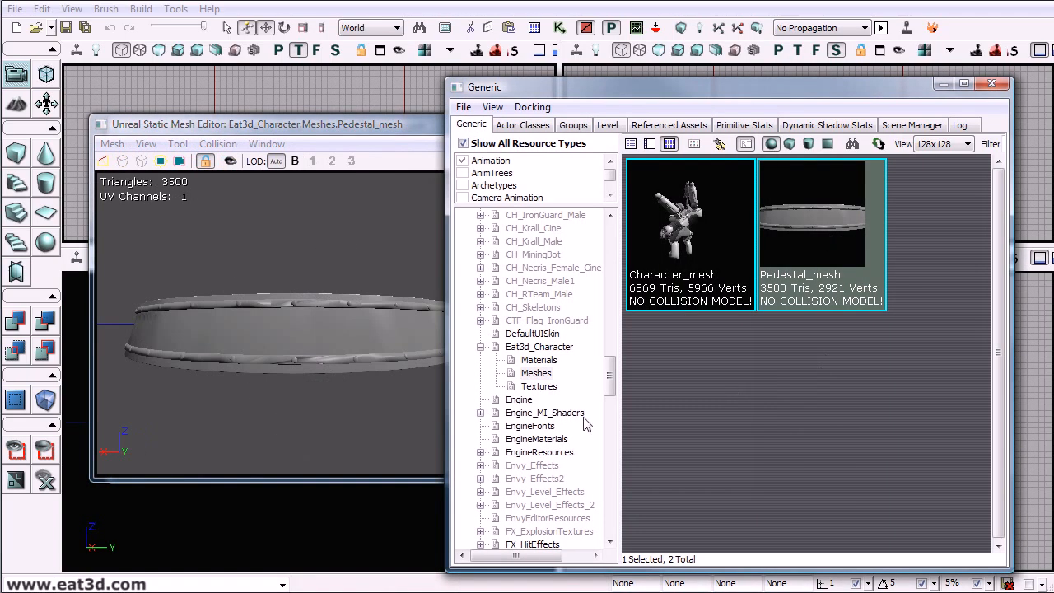
Assign Pedestal_Mat as the material of Pedestal_mesh's first LOD element, inspect the textured pedestal and close its mesh editor
left_click(540, 361)
left_click(370, 283)
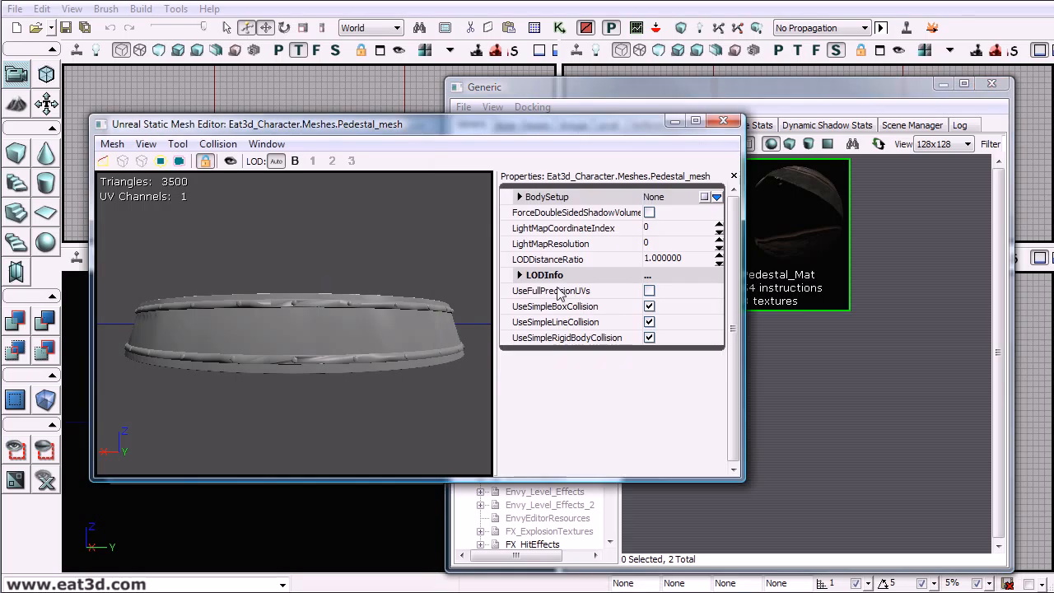
left_click(560, 278)
left_click(581, 292)
left_click(581, 309)
left_click(577, 324)
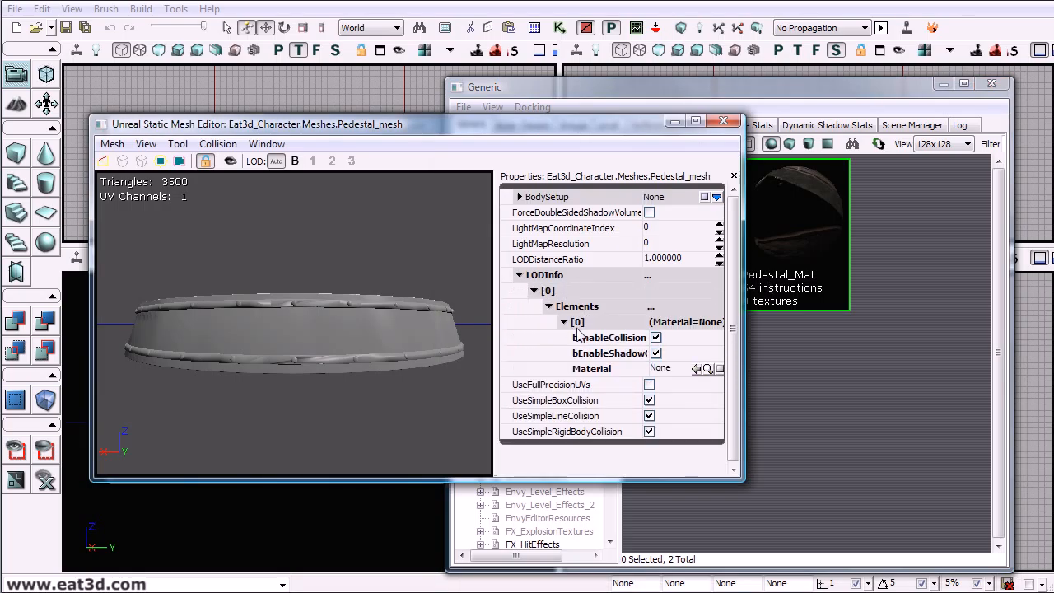
left_click(672, 369)
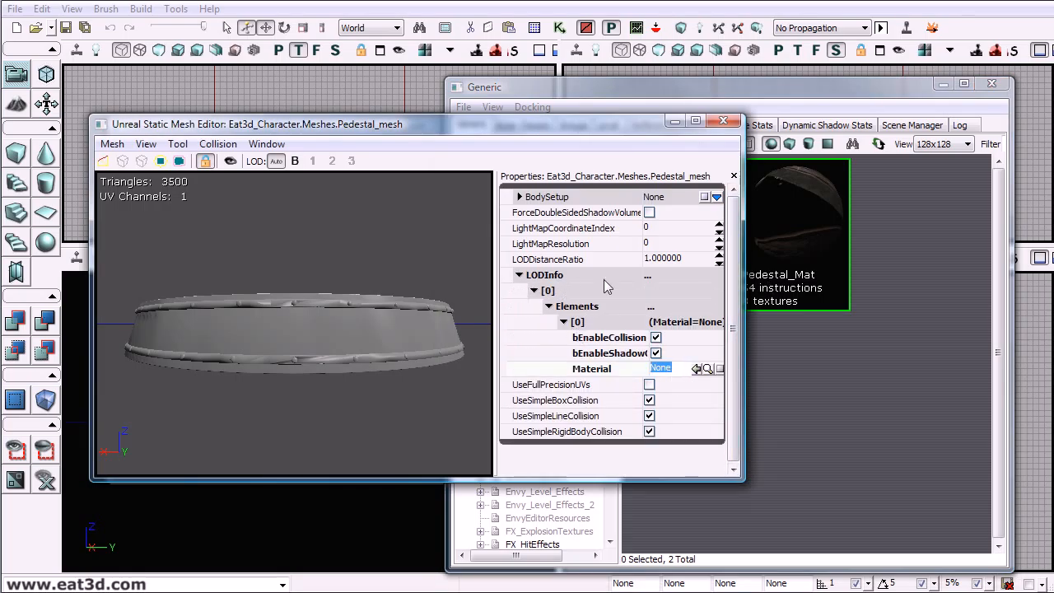
left_click(808, 255)
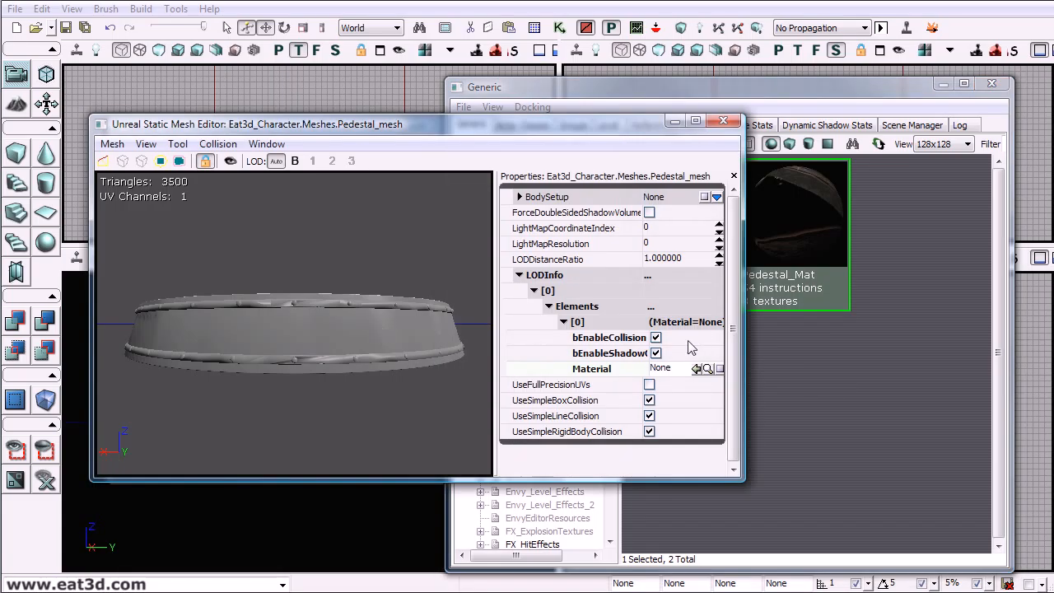
left_click(697, 369)
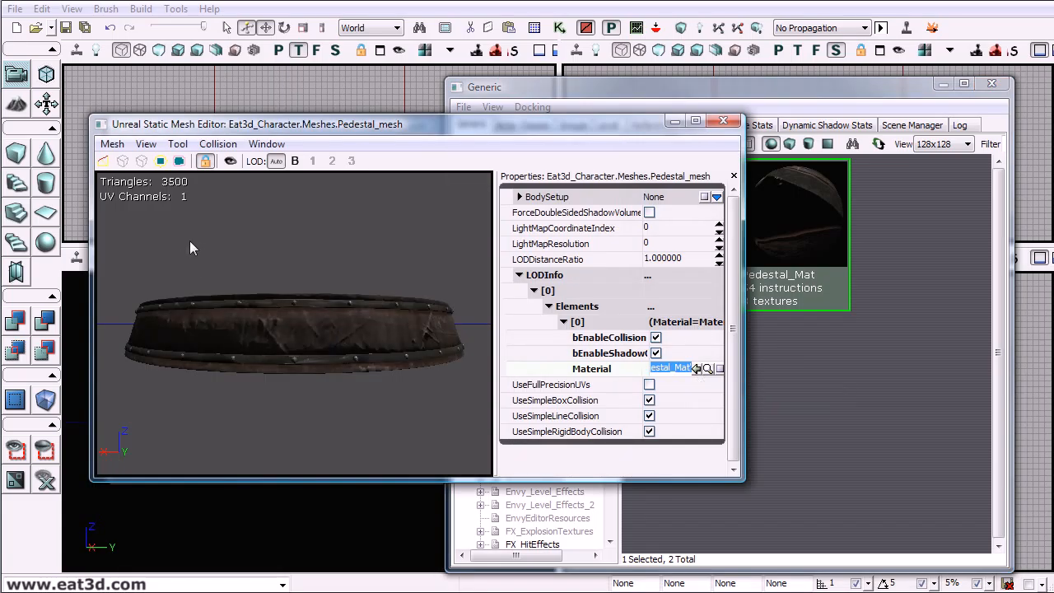
left_click_drag(190, 248, 229, 230)
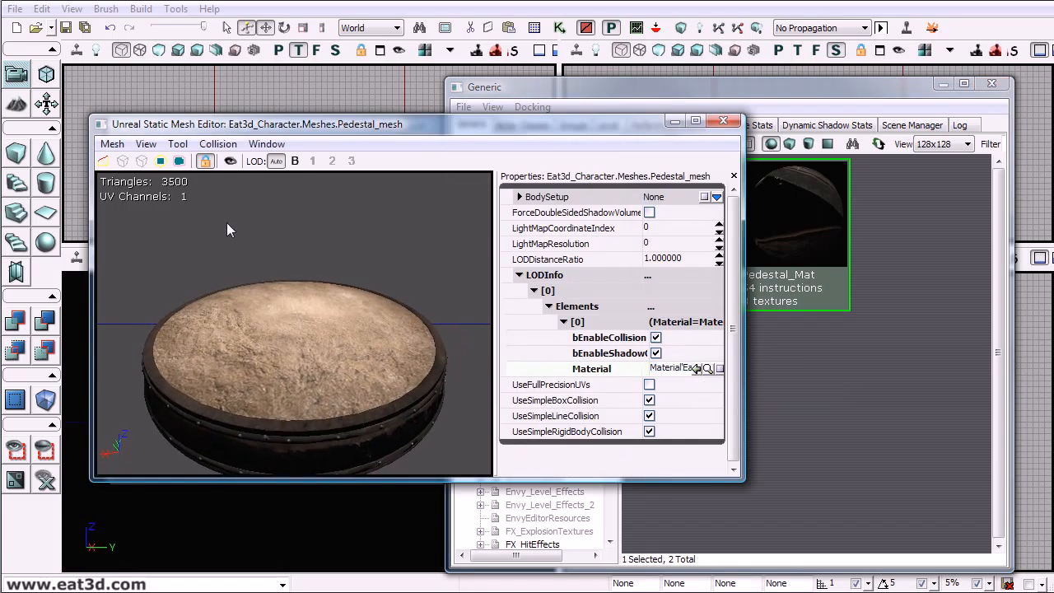
left_click(231, 161)
left_click(724, 121)
Assign Character_Mat as the material of Character_mesh's first LOD element and close its mesh editor
left_click(678, 255)
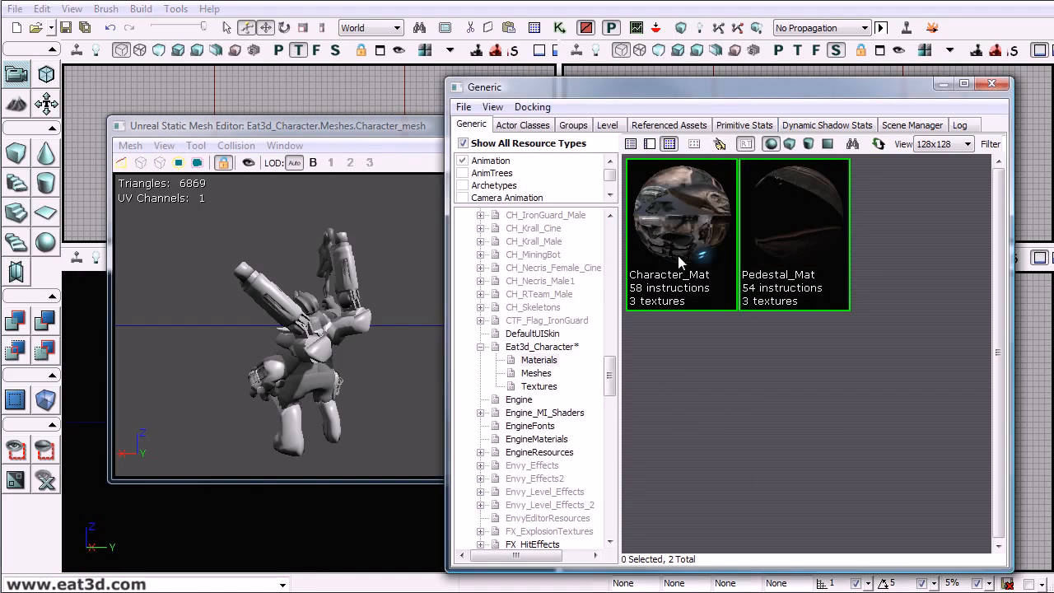
left_click(417, 307)
left_click(588, 280)
left_click(588, 295)
left_click(593, 310)
left_click(598, 325)
left_click(714, 370)
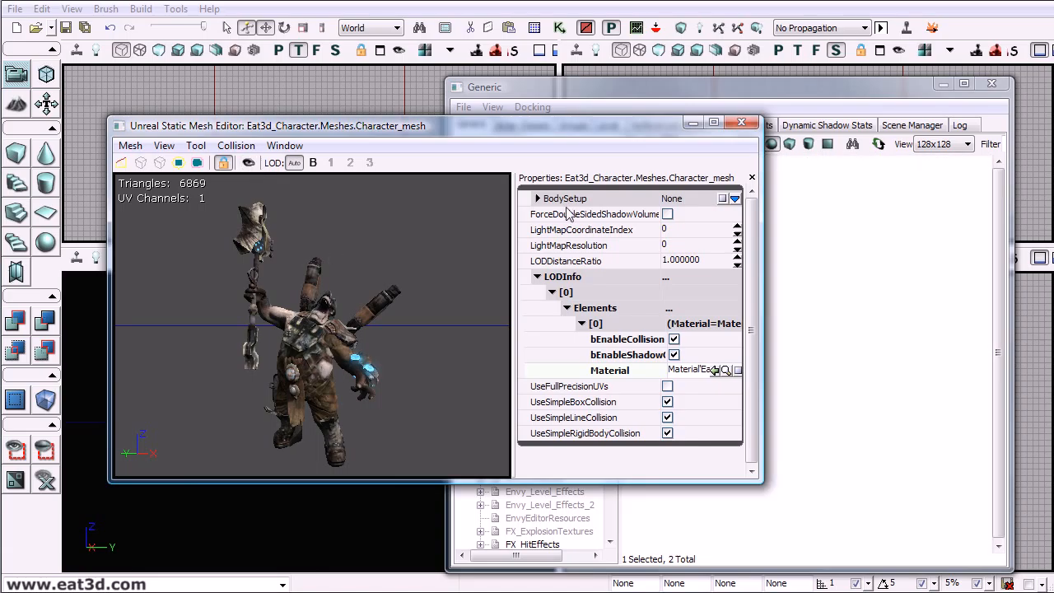
left_click(742, 122)
Import Character_skmesh.PSK from the Turntable folder into a new SKMeshes group of the Eat3d_Character package
left_click(536, 373)
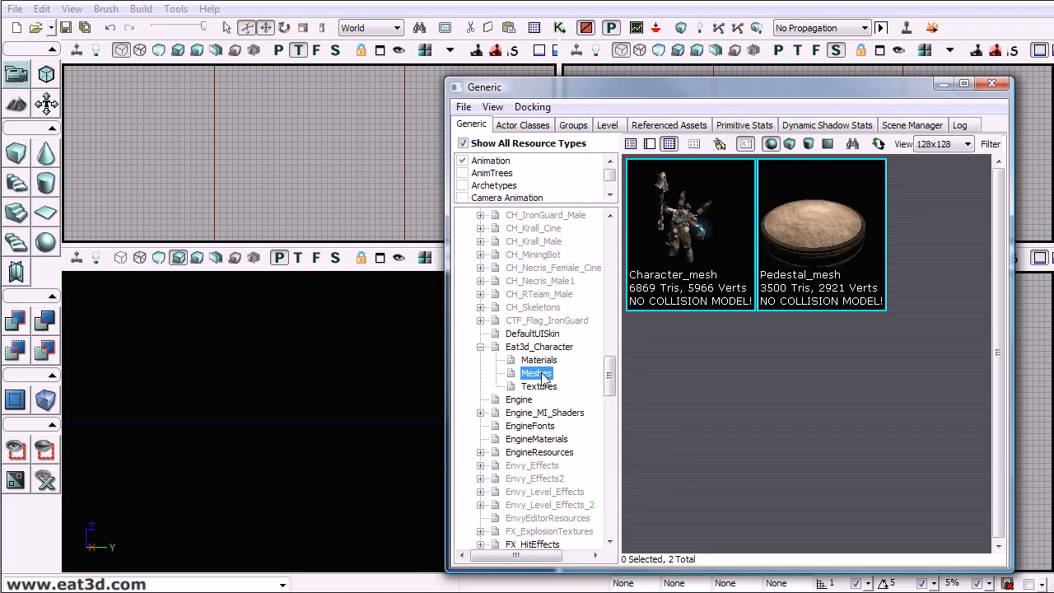
right_click(543, 378)
left_click(581, 435)
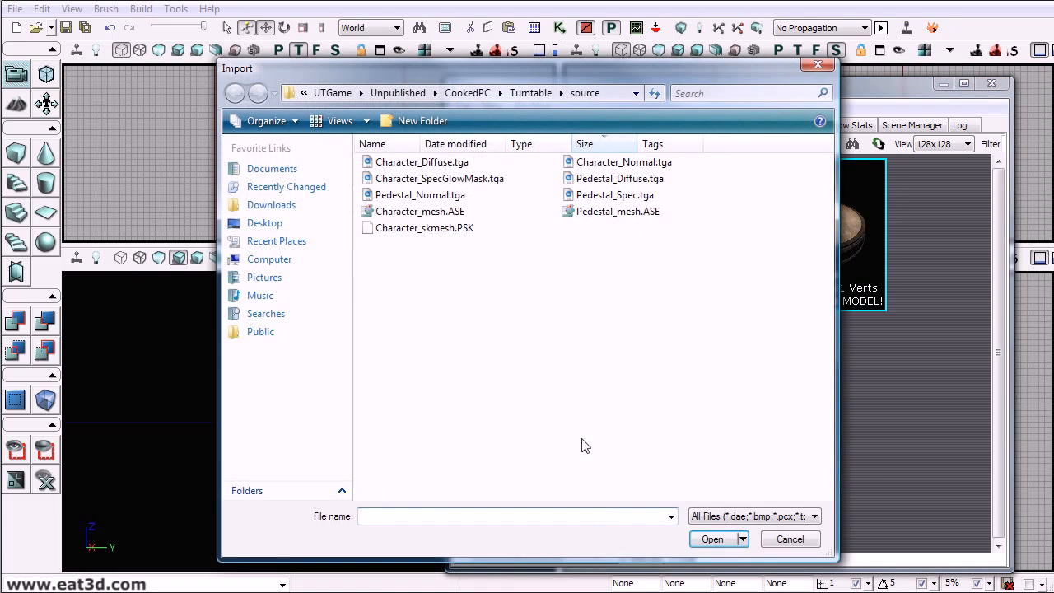
left_click(532, 93)
left_click(585, 162)
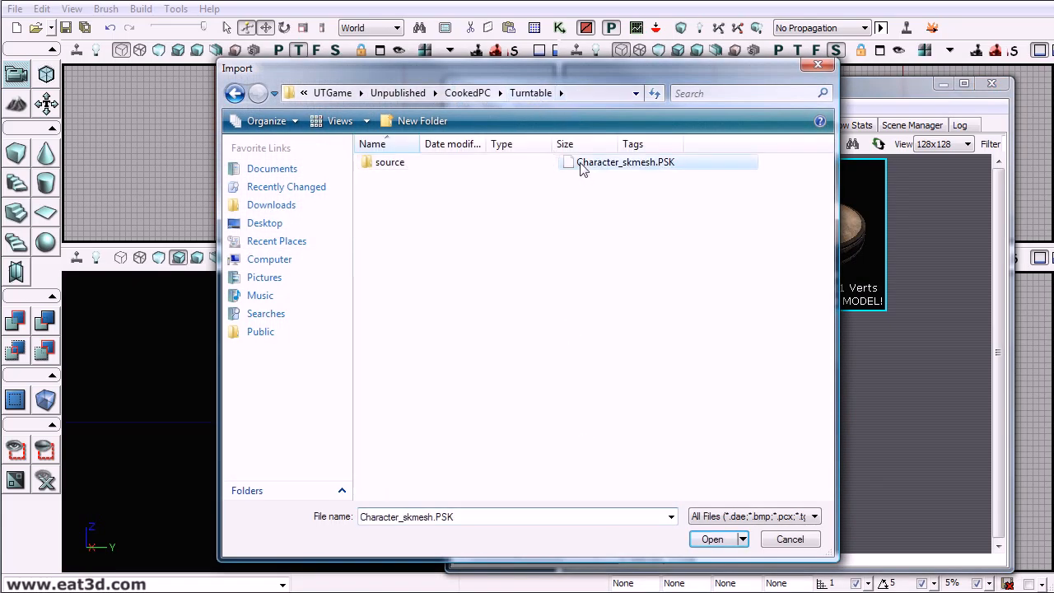
left_click(712, 539)
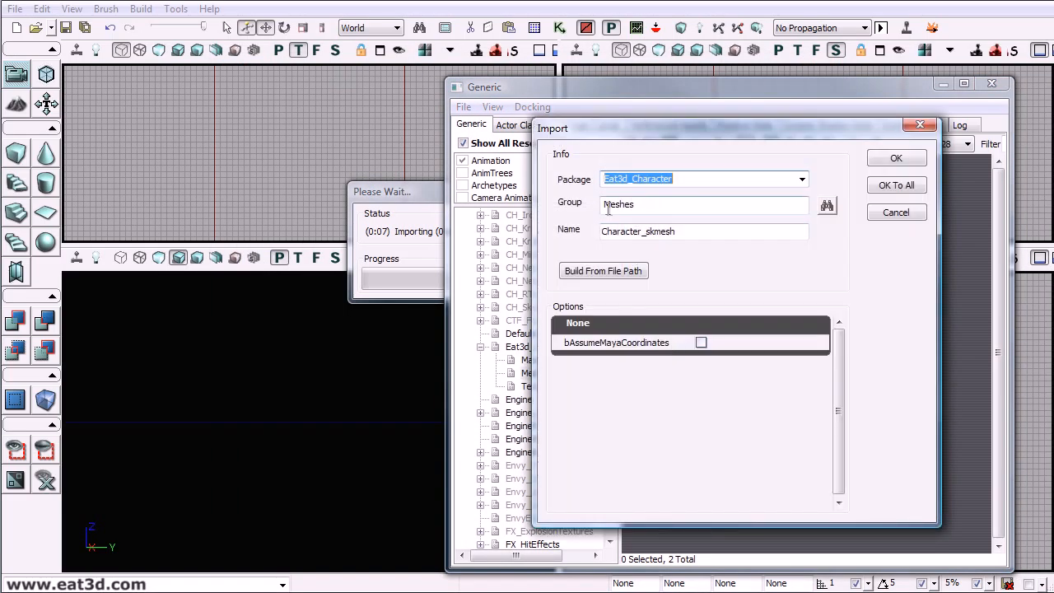
left_click(608, 207)
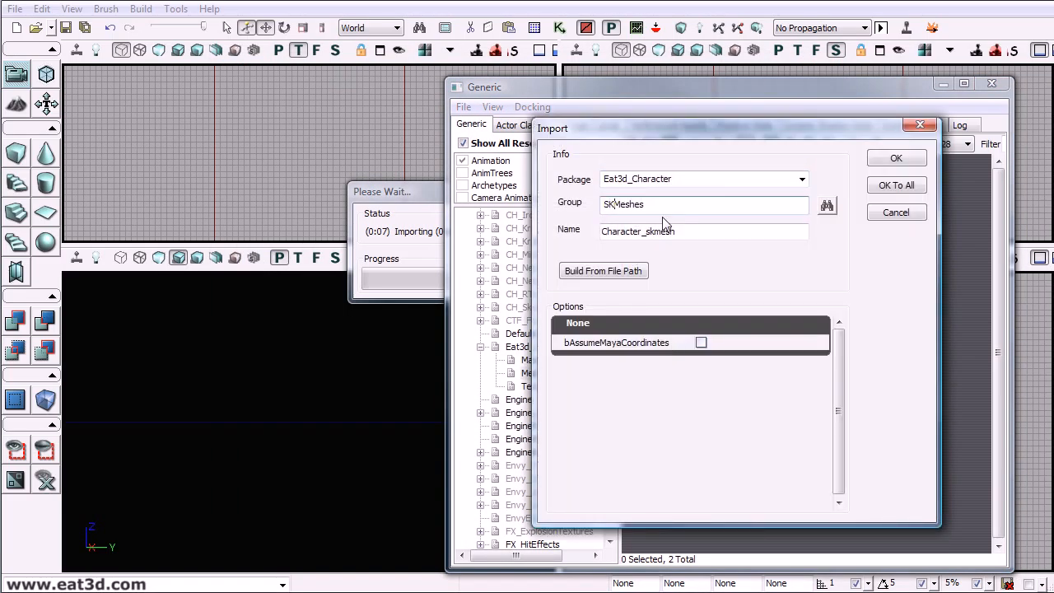
left_click(898, 159)
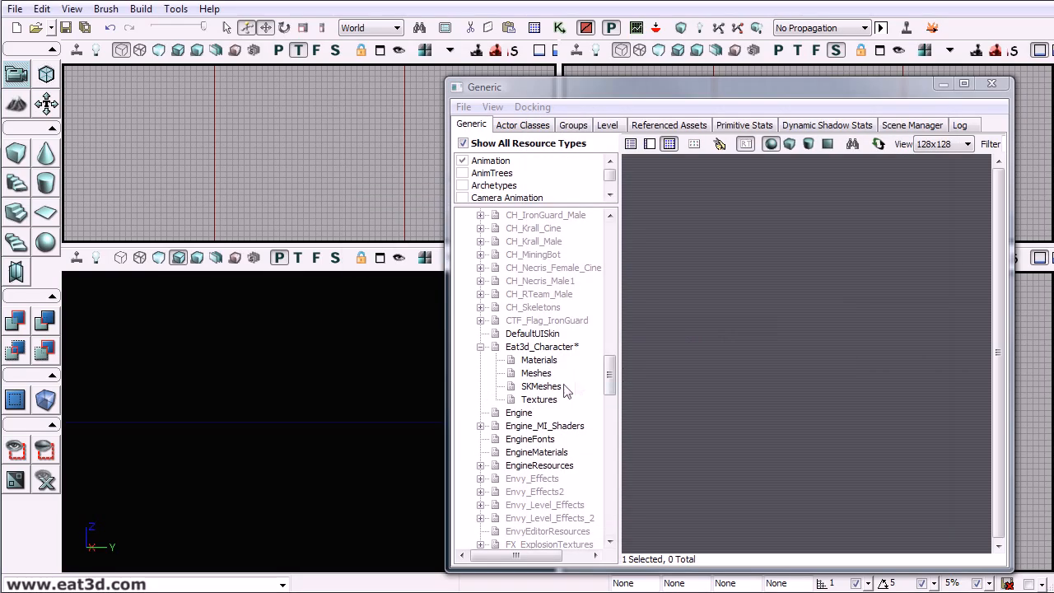
Open Character_skmesh from the SKMeshes group in the AnimSet Editor and shrink the editor window to reveal the browser
left_click(542, 387)
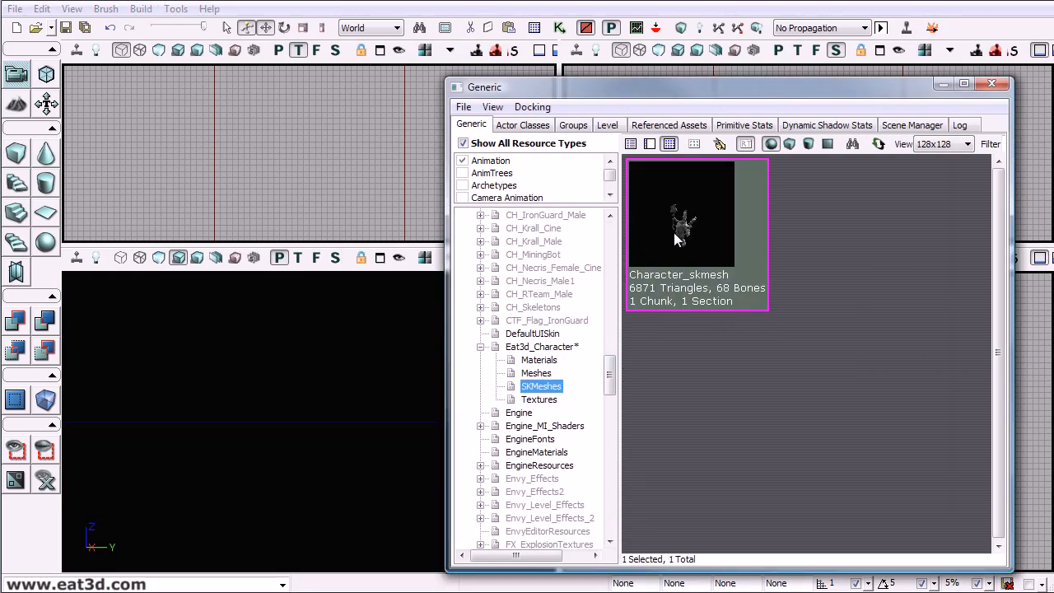
double_click(668, 264)
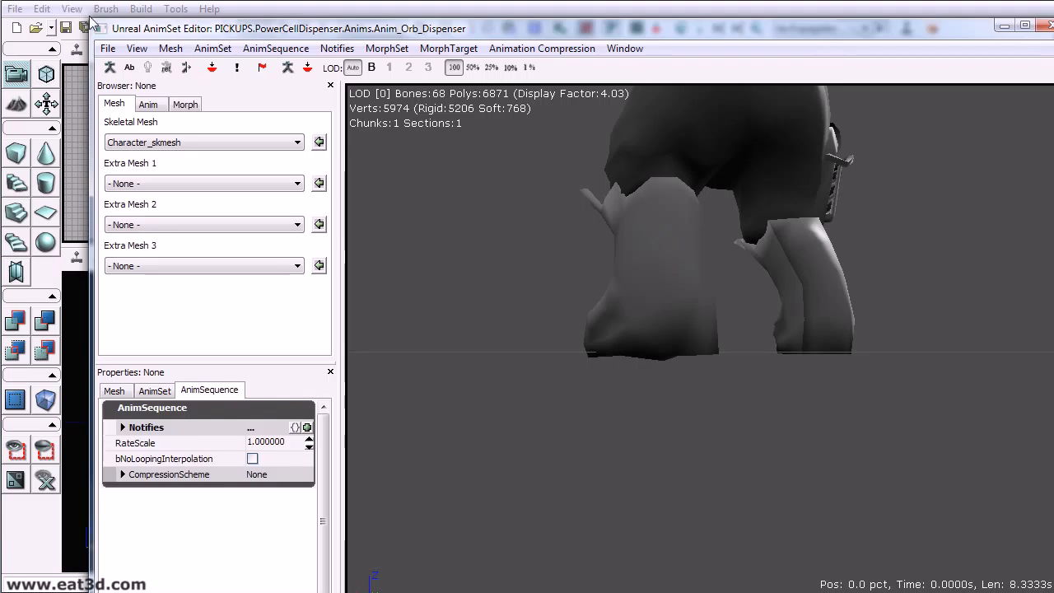
left_click_drag(92, 21, 300, 160)
left_click_drag(384, 168, 155, 43)
Assign Character_Mat to the first material slot of Character_skmesh and close the AnimSet Editor
left_click(886, 272)
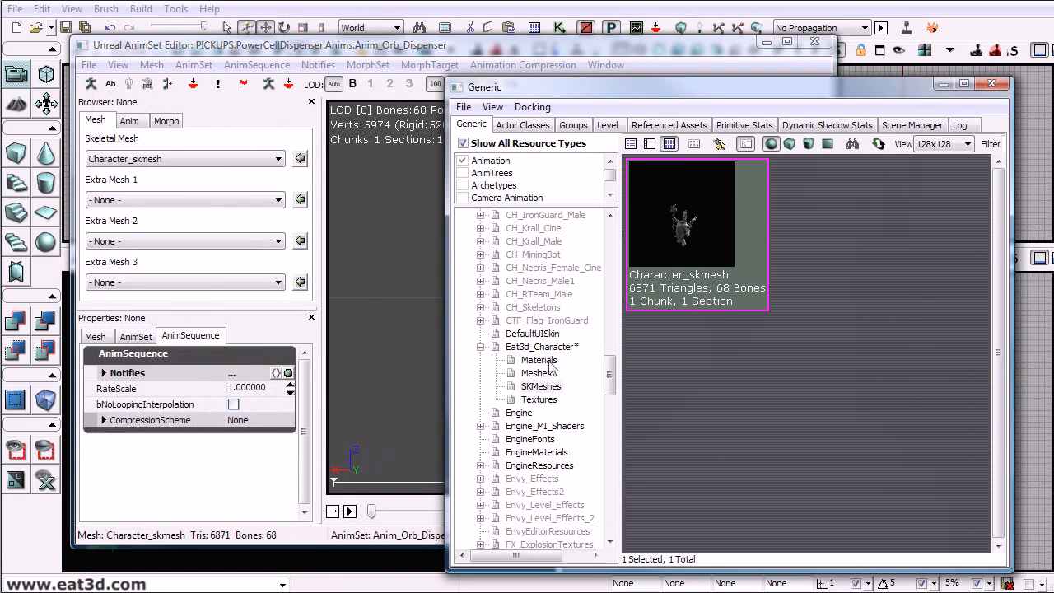
left_click(550, 362)
left_click(664, 235)
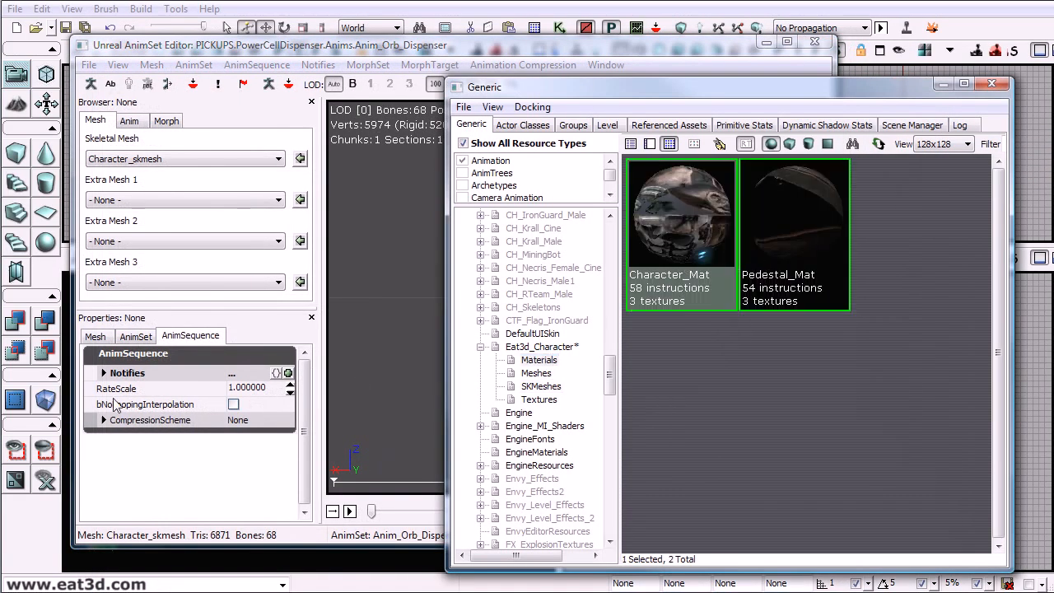
left_click(97, 337)
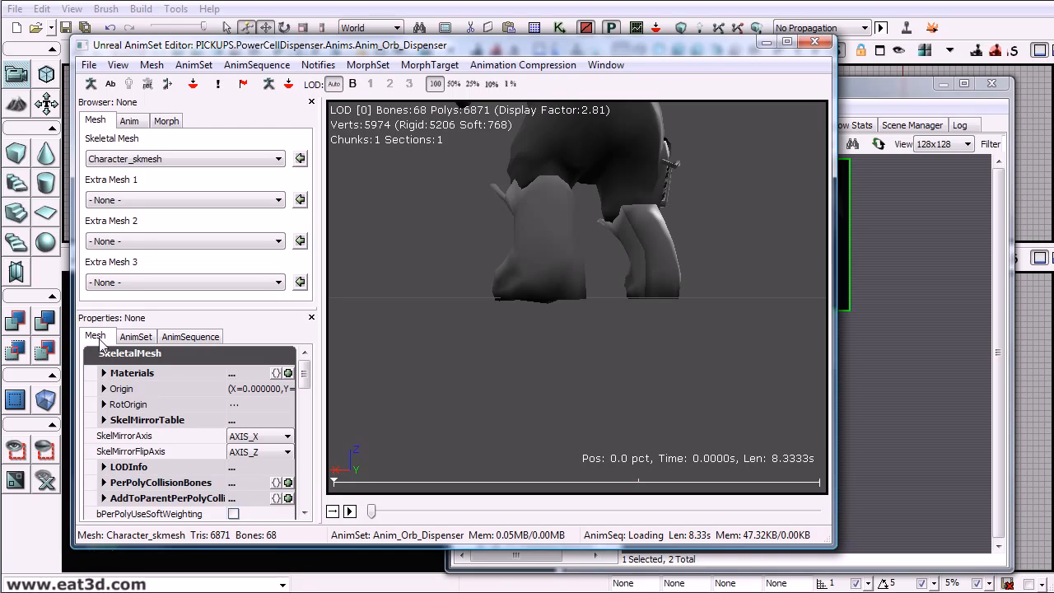
left_click(134, 375)
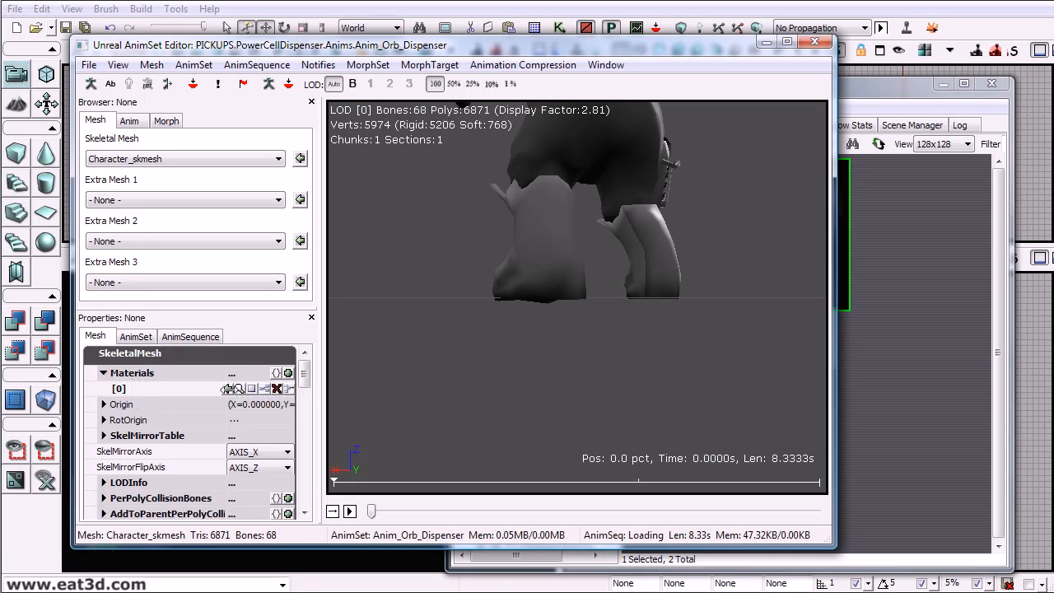
right_click_drag(574, 321, 508, 124)
mouse_move(458, 205)
left_mouse_down()
mouse_move(569, 216)
mouse_move(461, 223)
left_mouse_up()
left_click(815, 41)
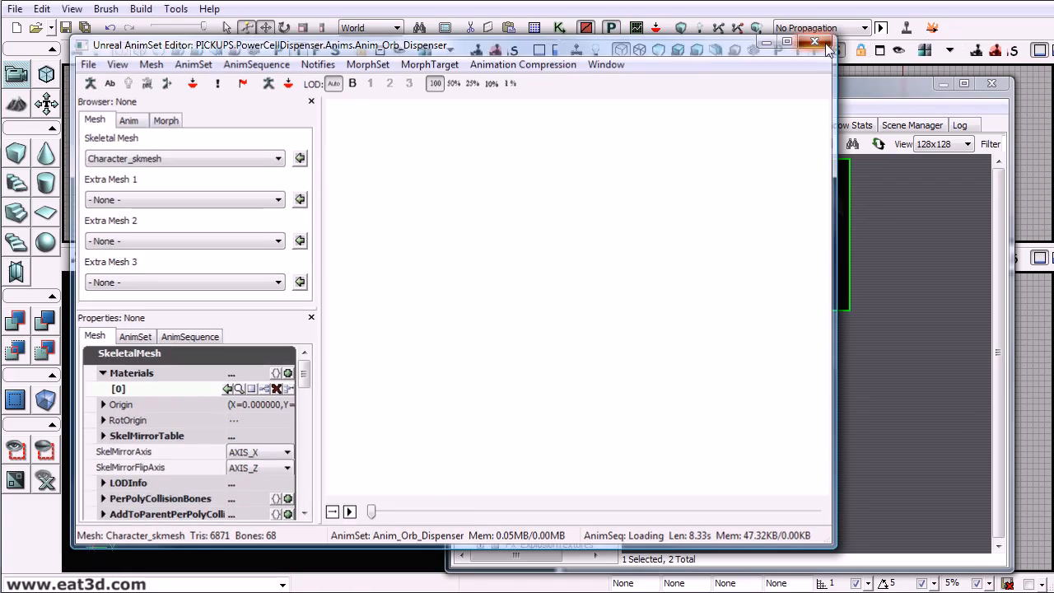
Create a new AnimSet named Character_anims in the SKMeshes group
left_click(541, 387)
right_click(767, 359)
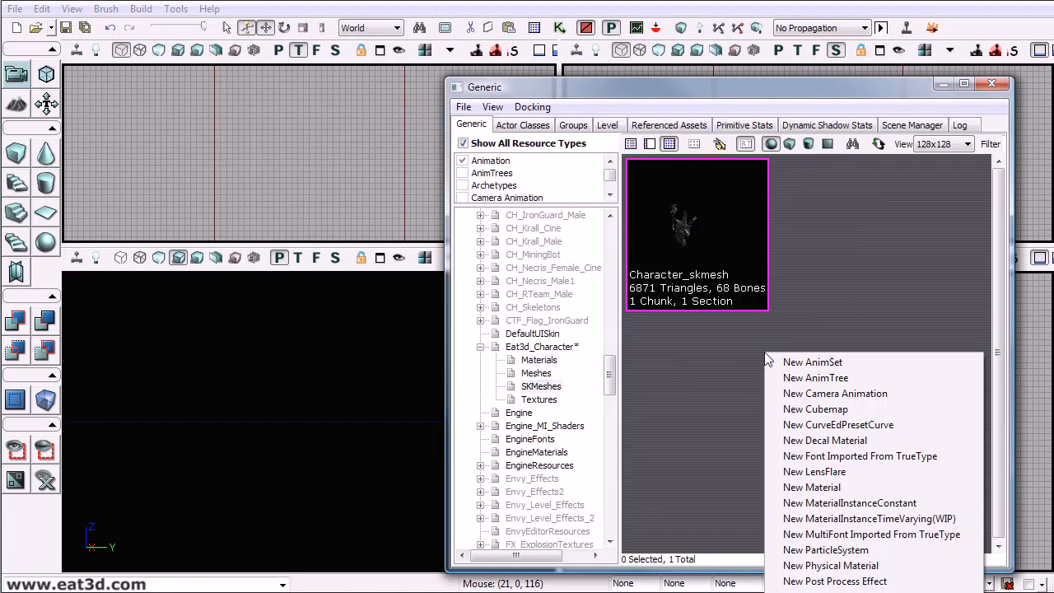
left_click(781, 362)
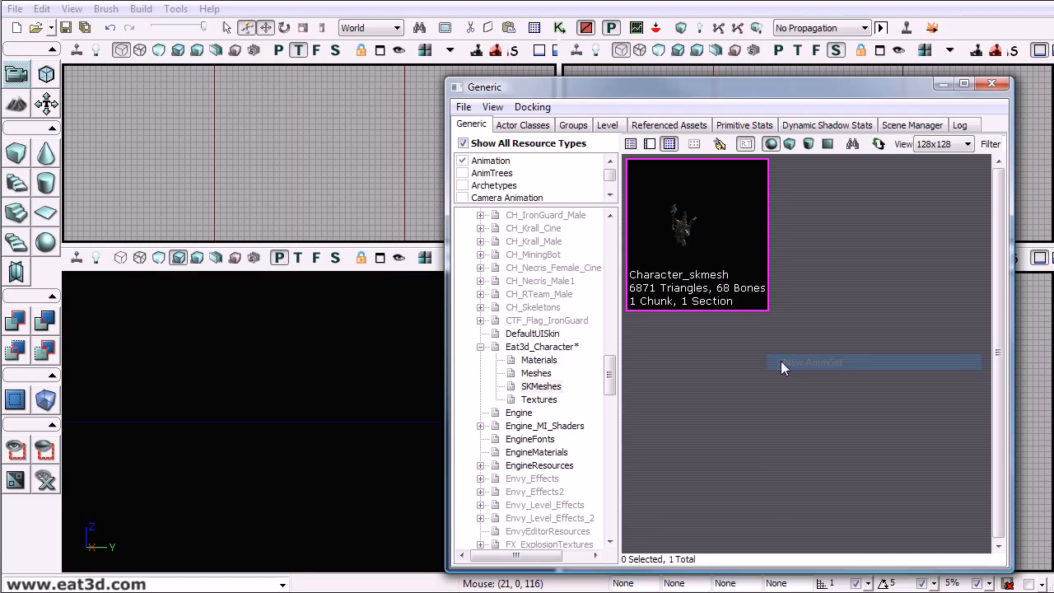
left_click_drag(497, 190, 354, 146)
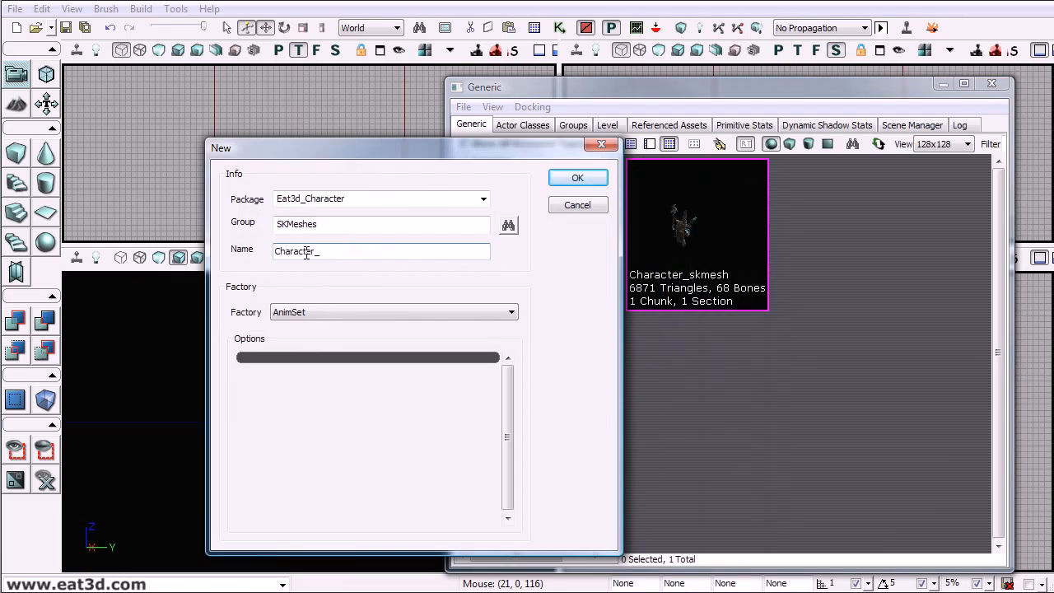
key("Return")
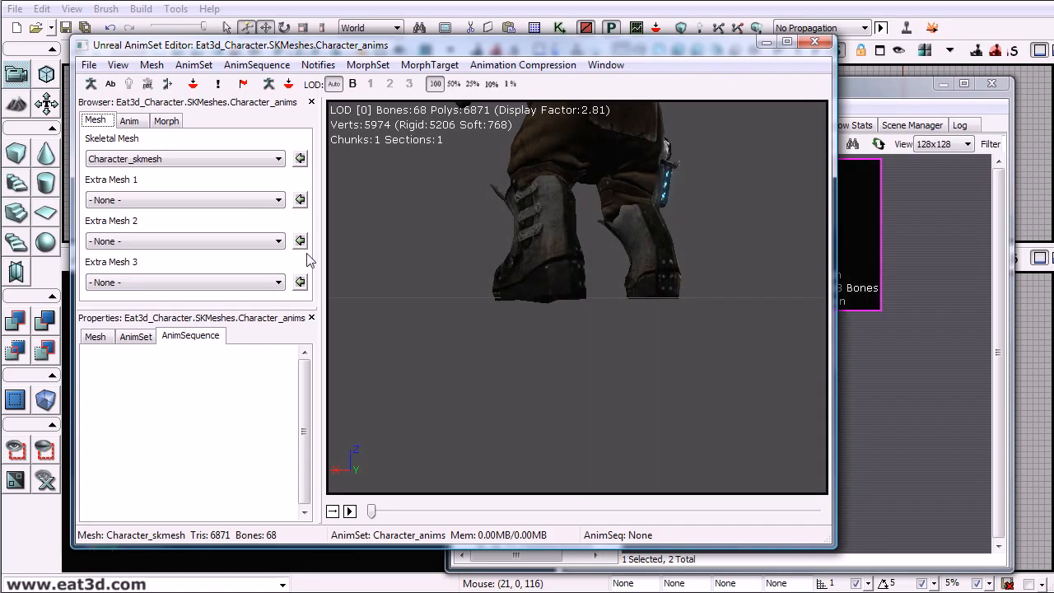
Import Character_anims.PSA from the Turntable folder into the Character_anims AnimSet and preview the Character_attack sequence
right_click_drag(568, 213, 495, 222)
left_click_drag(460, 229, 431, 207)
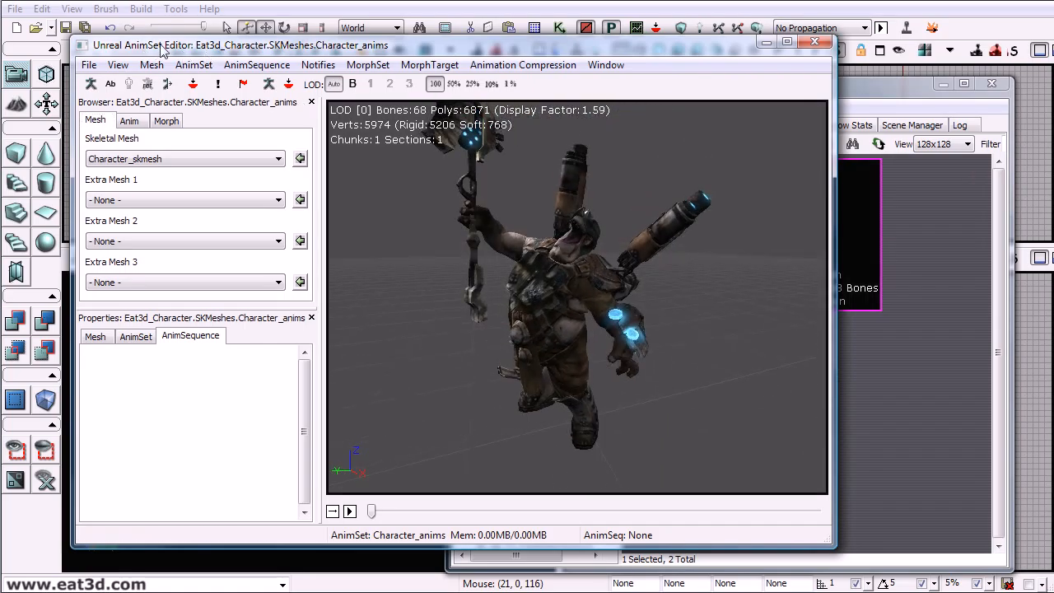
left_click(88, 65)
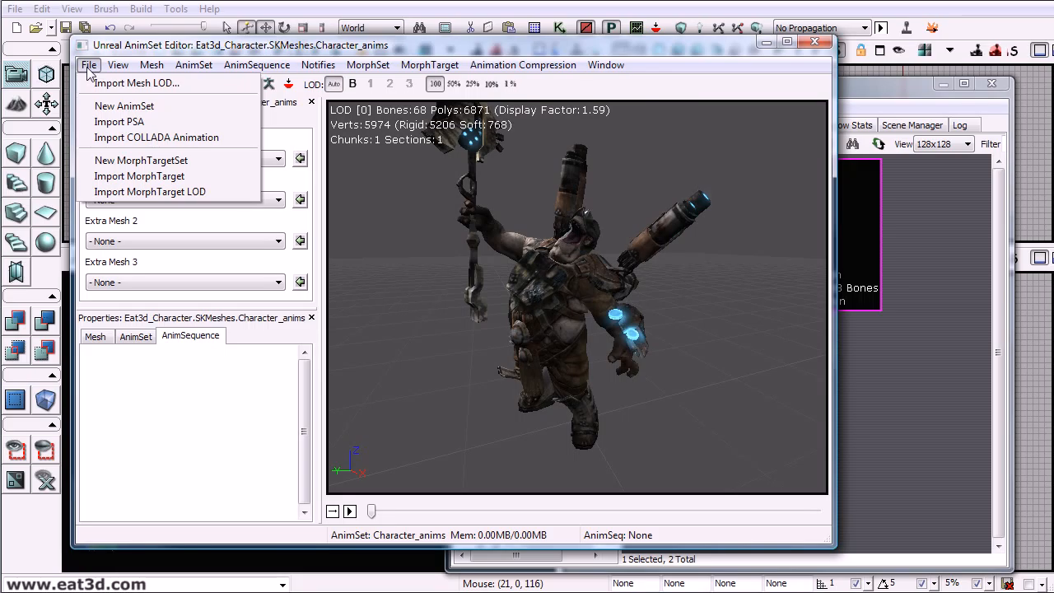
left_click(115, 124)
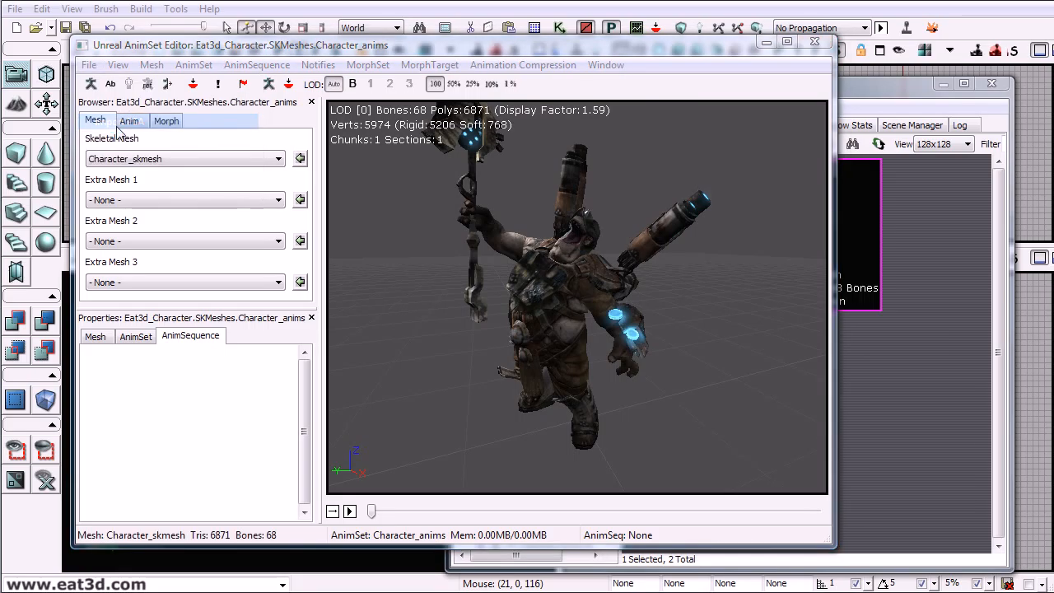
left_click(437, 183)
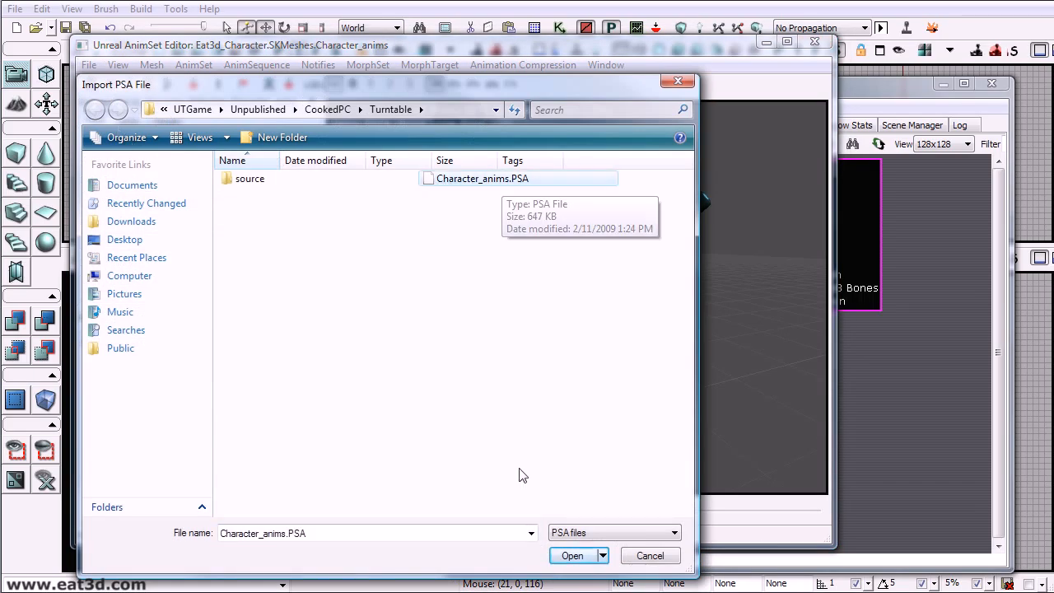
left_click(574, 556)
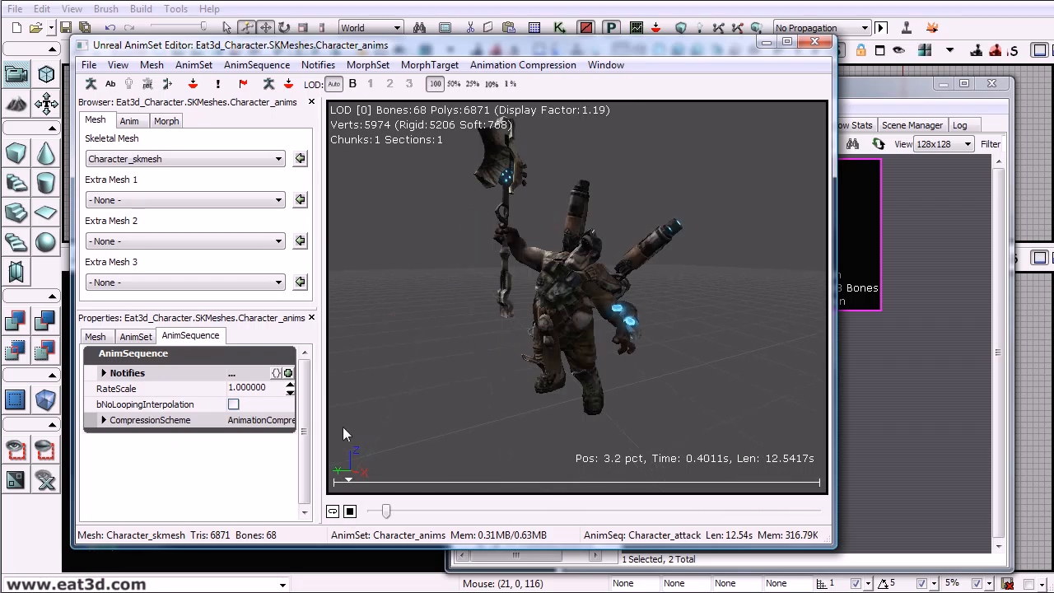
left_click(350, 512)
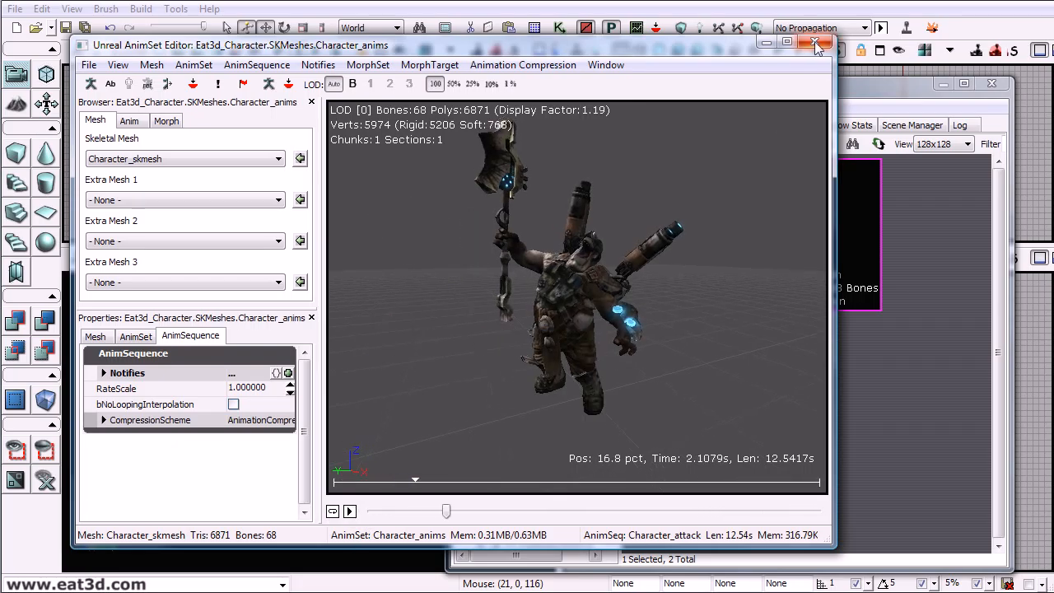
left_click(815, 42)
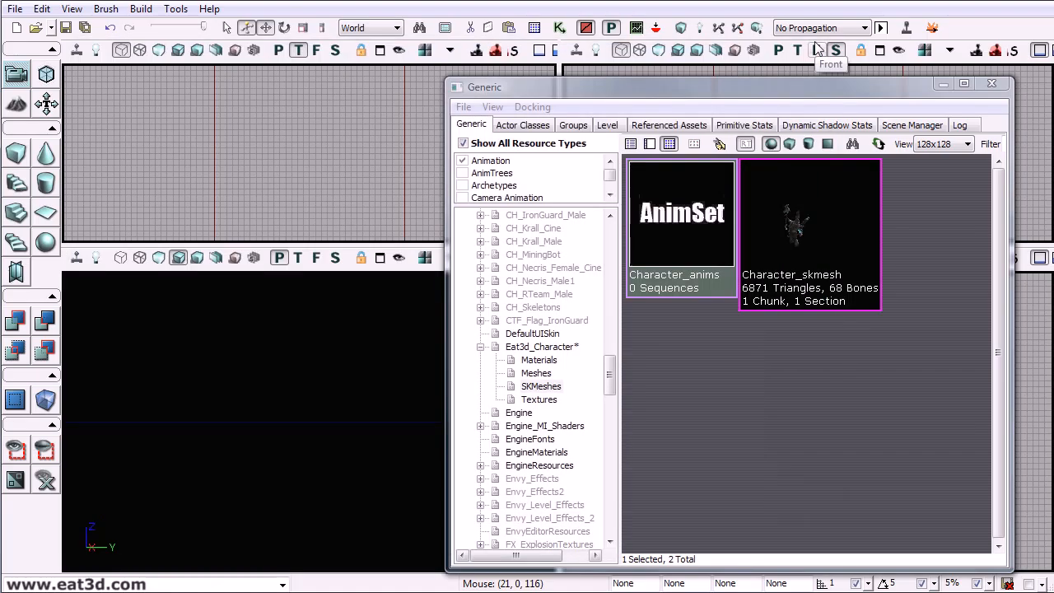